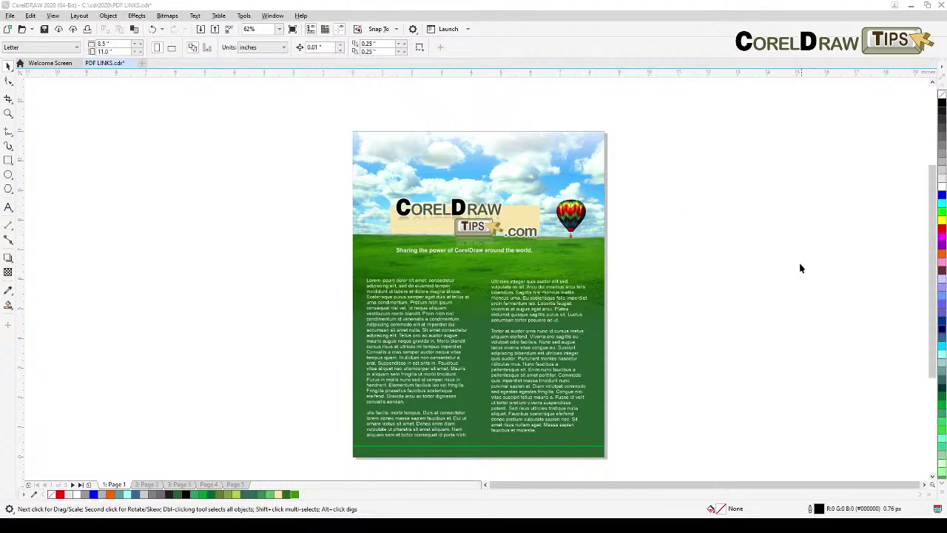
Pan the view, flip through pages 2–5, then return to the cover page and zoom in and out.
key("h")
left_click_drag(775, 290, 789, 268)
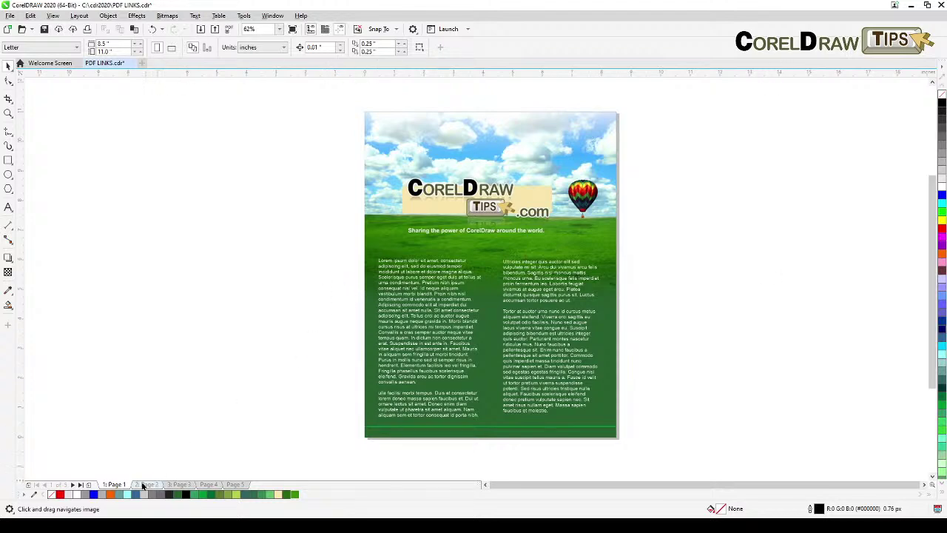
left_click(145, 485)
left_click(181, 484)
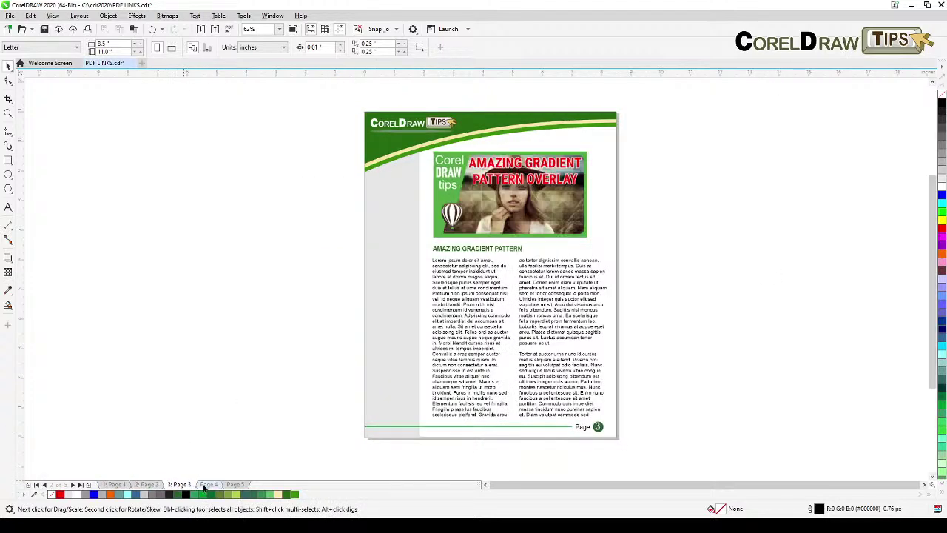
left_click(209, 485)
left_click(233, 485)
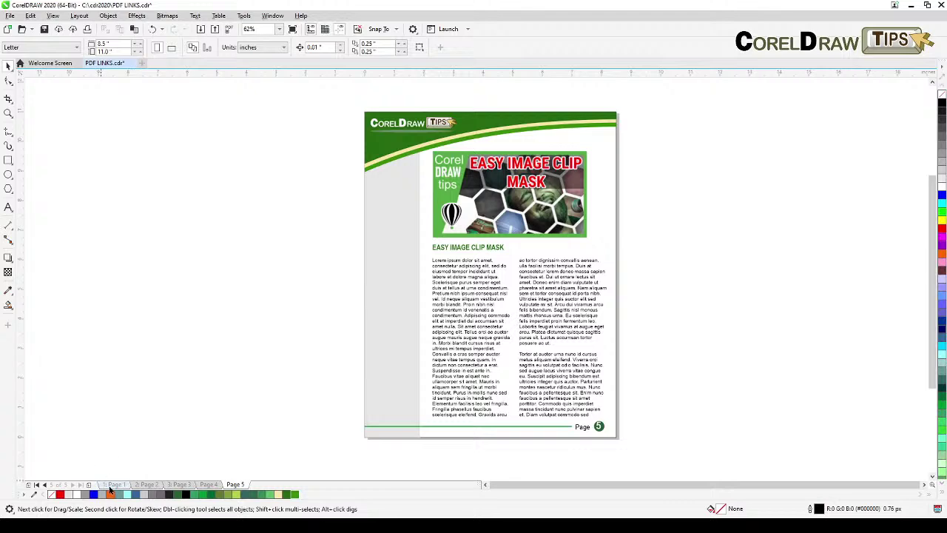
left_click(114, 485)
scroll(399, 329, "up", 2)
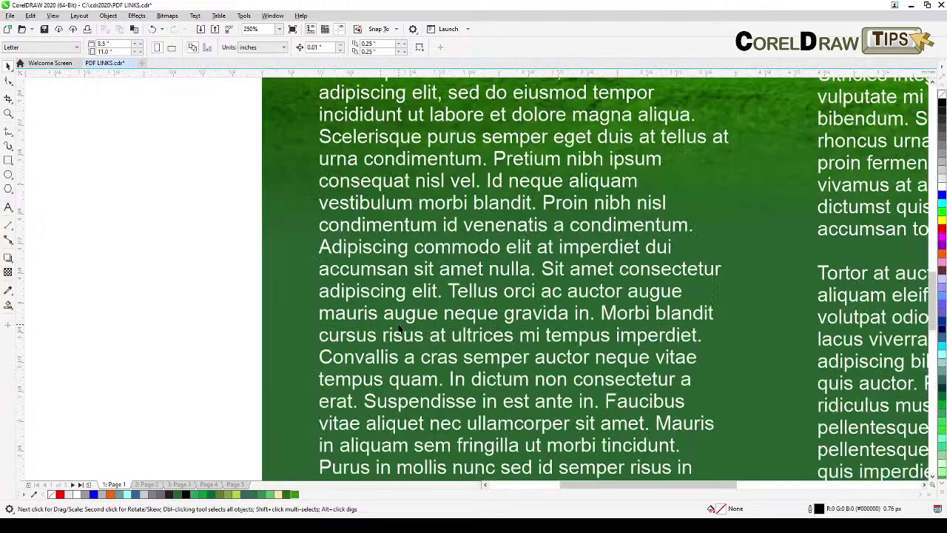
scroll(500, 269, "down", 2)
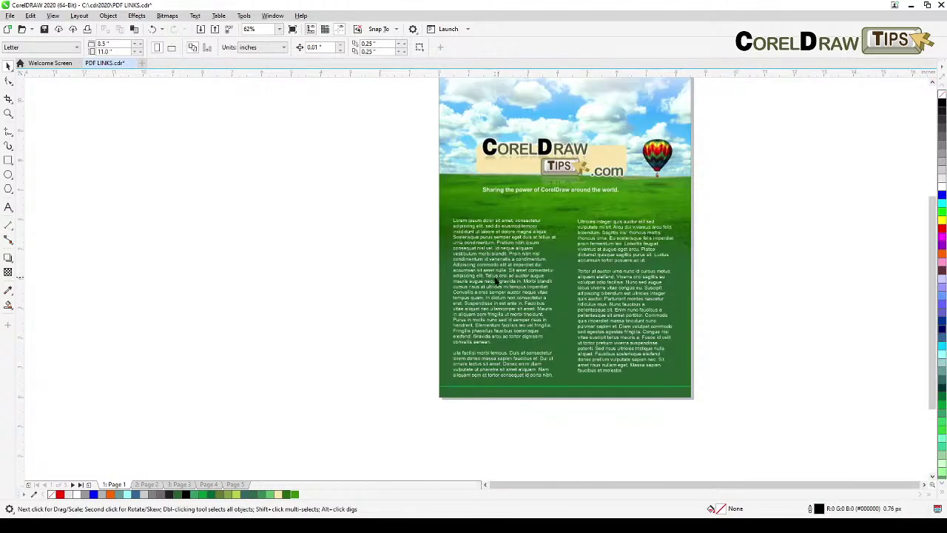
scroll(494, 281, "up", 2)
scroll(401, 318, "down", 2)
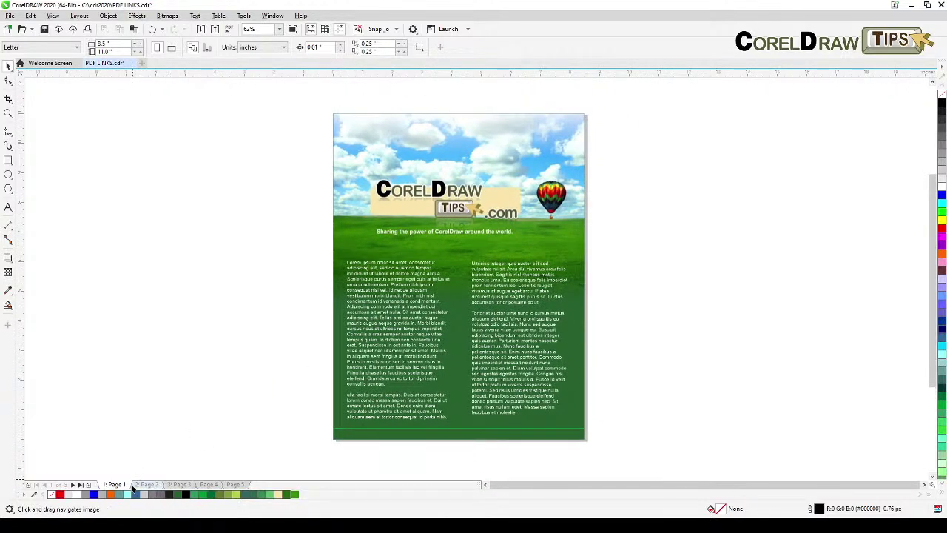
Cycle through pages 2–5 twice more, settle on page 2, Creating Graffiti, and select its four thumbnails.
left_click(145, 484)
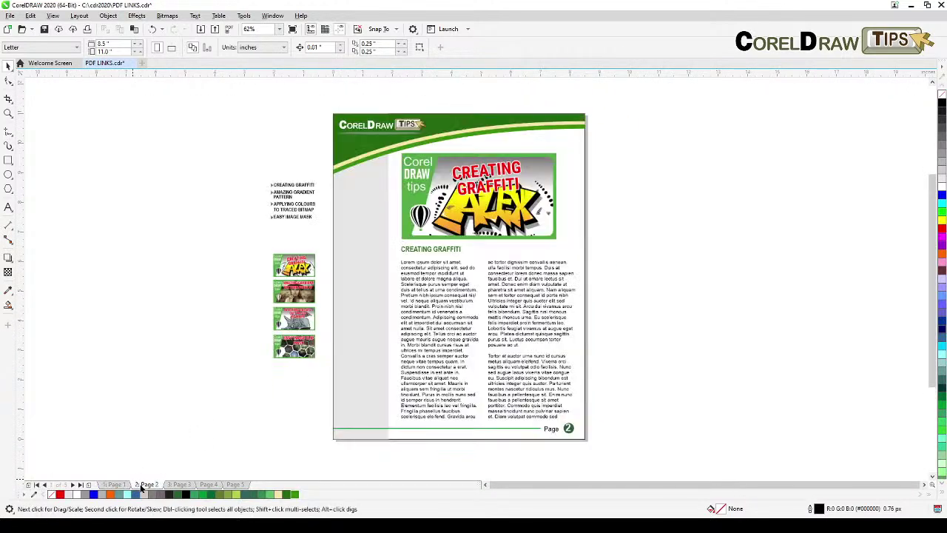
left_click(180, 484)
left_click(209, 484)
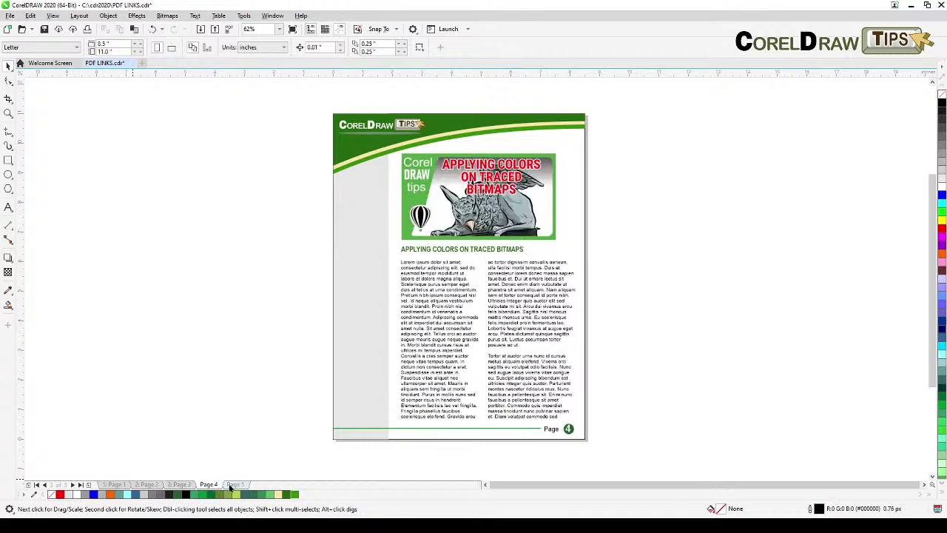
left_click(236, 484)
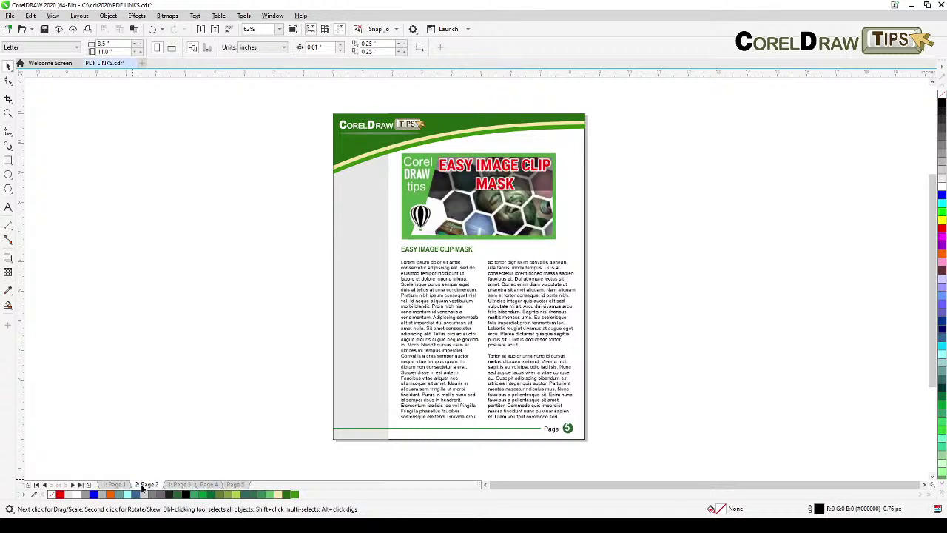
left_click(143, 485)
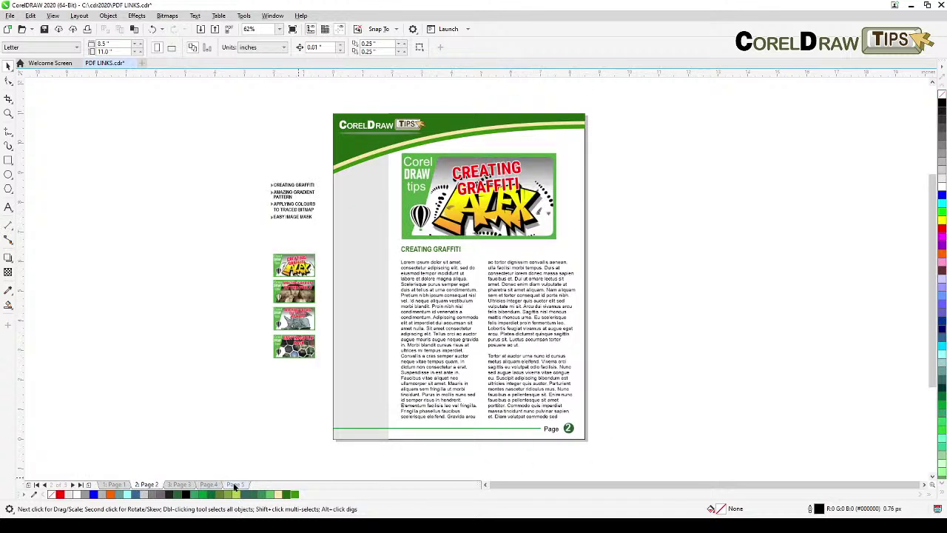
left_click(179, 485)
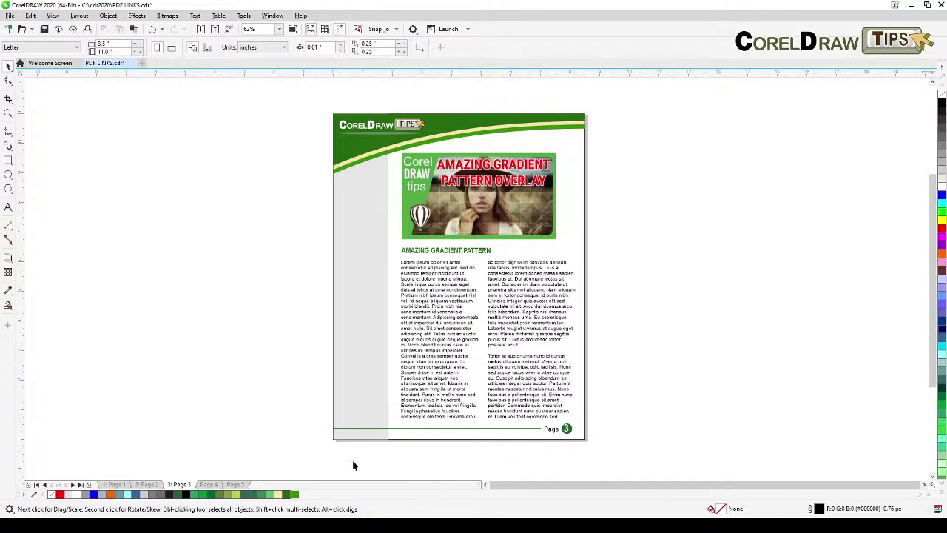
left_click(210, 485)
left_click(236, 484)
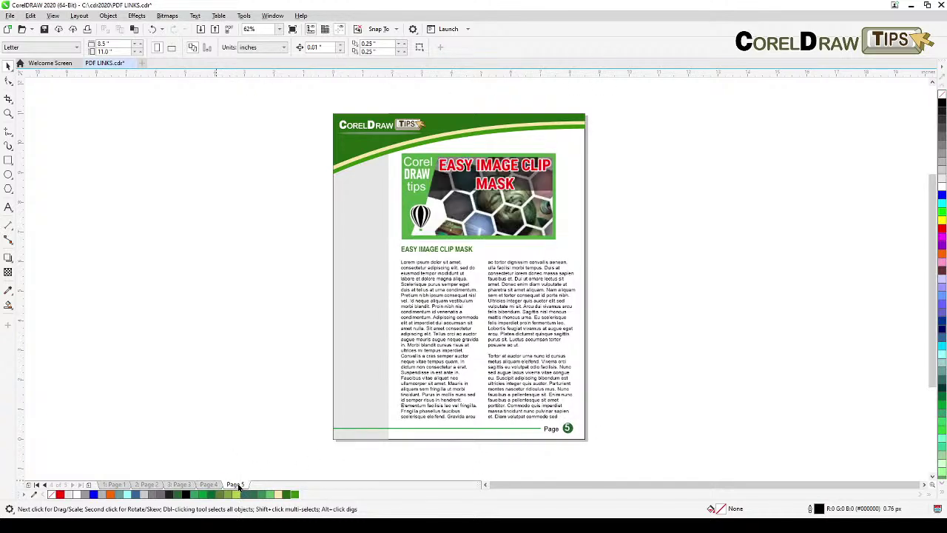
left_click(146, 485)
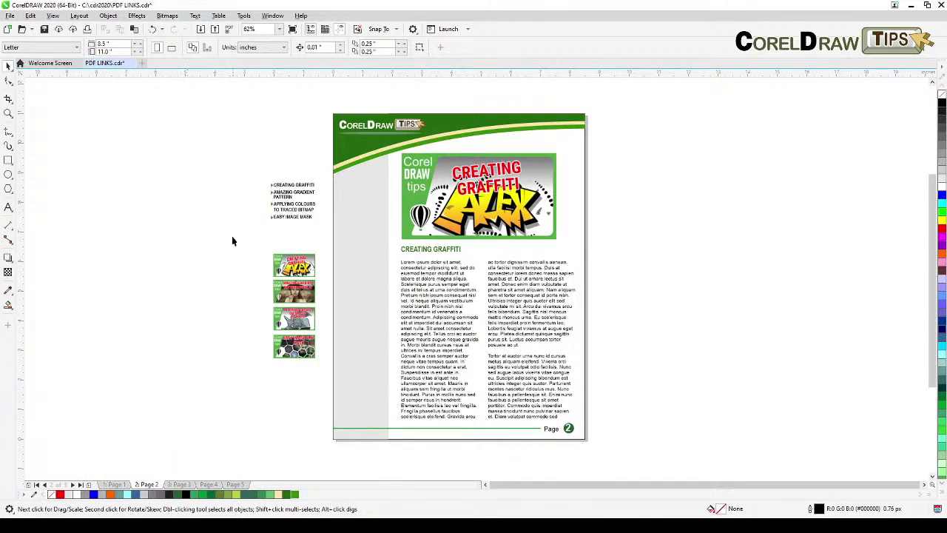
scroll(269, 278, "up", 3)
scroll(269, 279, "down", 3)
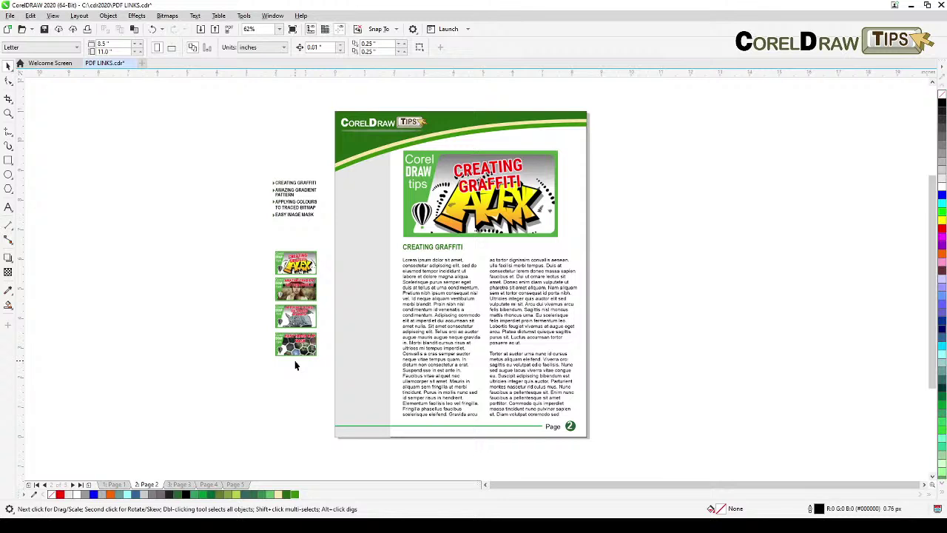
left_click_drag(242, 232, 326, 382)
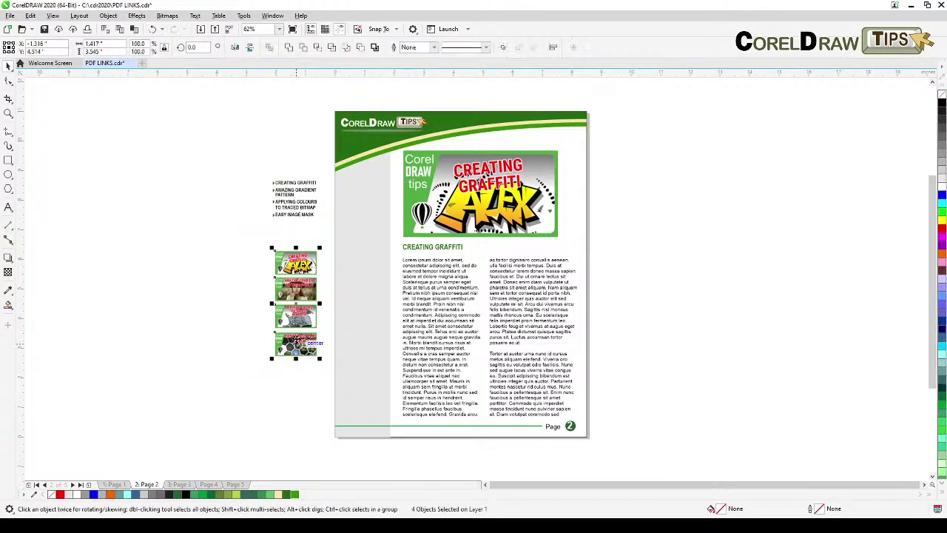
Move the four article thumbnails onto page 2's grey sidebar.
left_click_drag(307, 342, 362, 347)
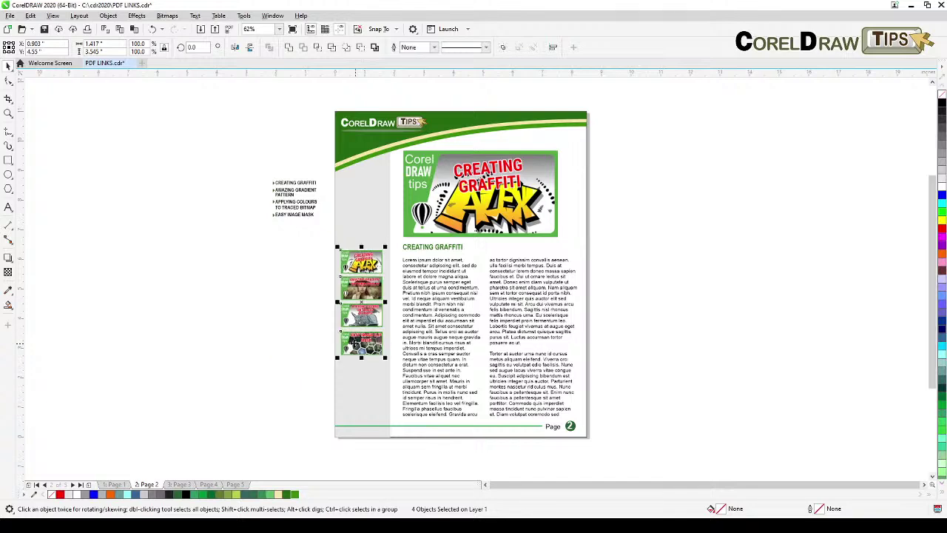
left_click(273, 231)
scroll(273, 231, "up", 3)
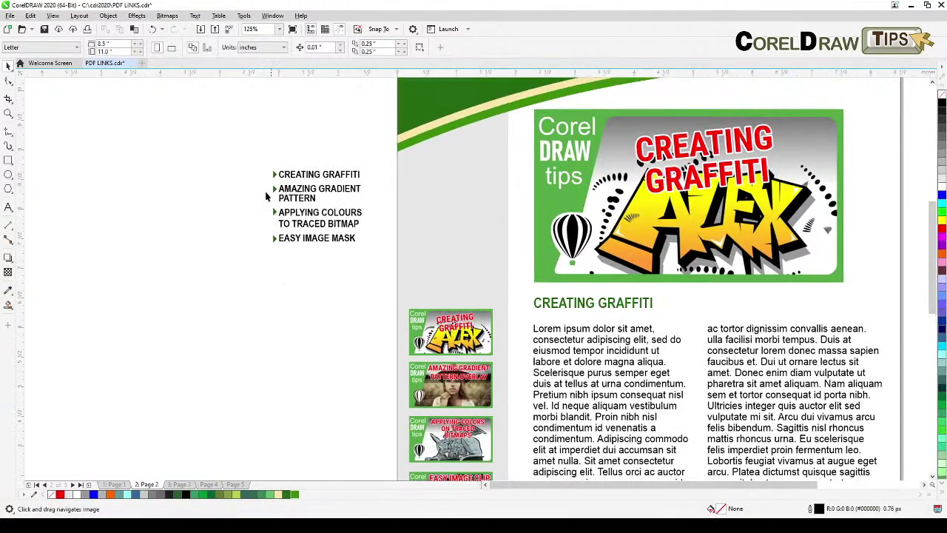
Place the contents list on the sidebar above the thumbnails and check the sidebar group.
left_click_drag(232, 128, 386, 273)
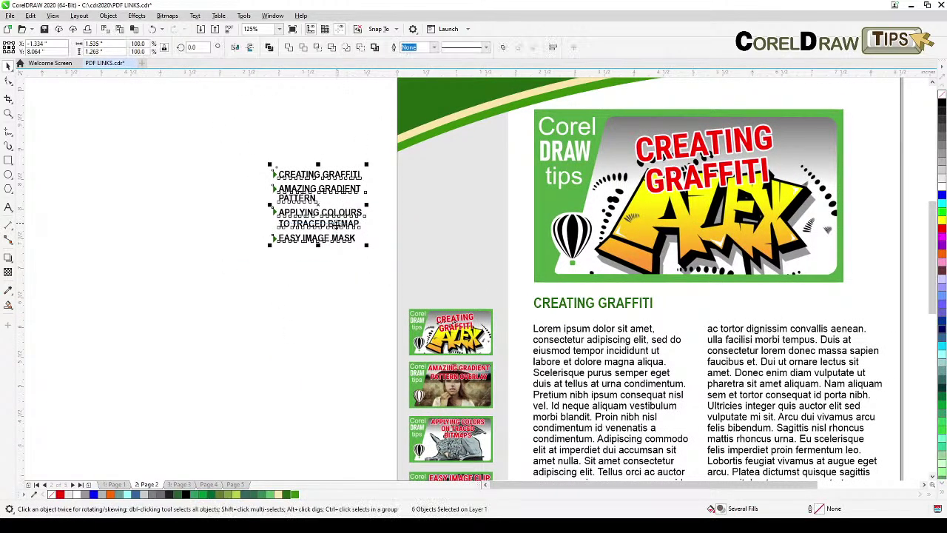
left_click_drag(339, 229, 471, 257)
left_click(331, 300)
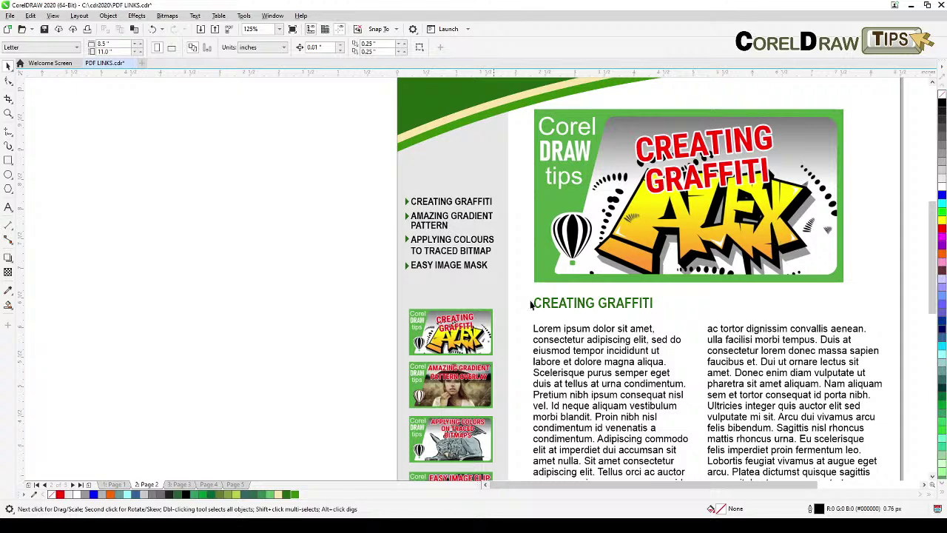
left_click_drag(633, 361, 623, 300)
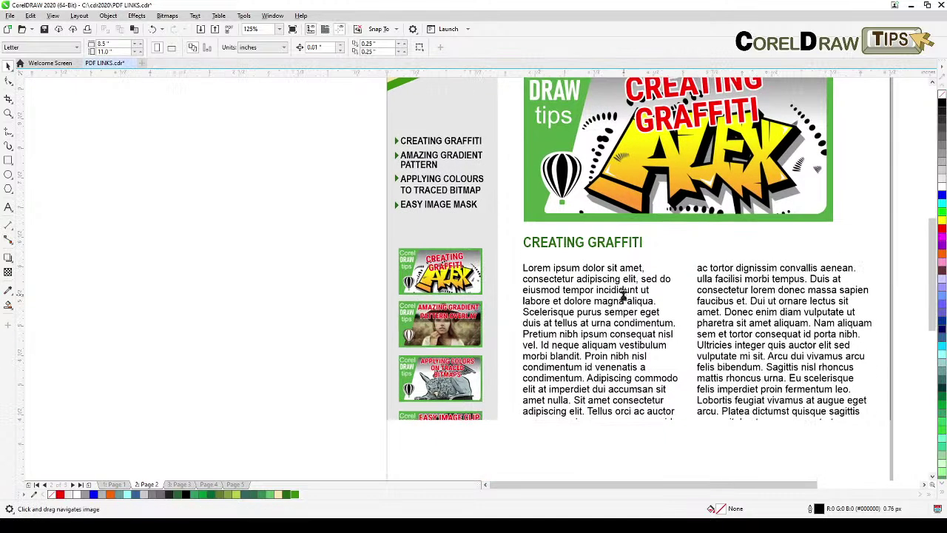
scroll(615, 331, "down", 2)
left_click_drag(568, 354, 528, 337)
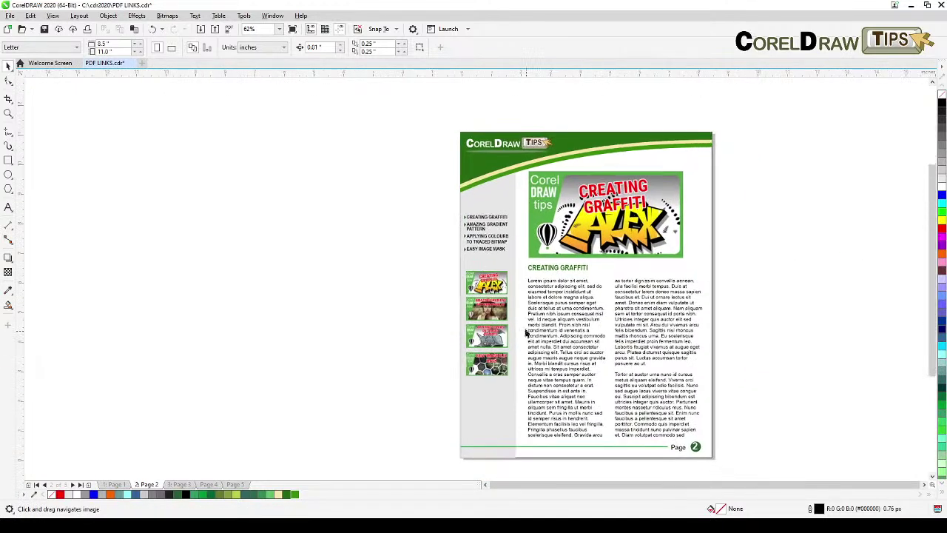
left_click_drag(409, 192, 538, 416)
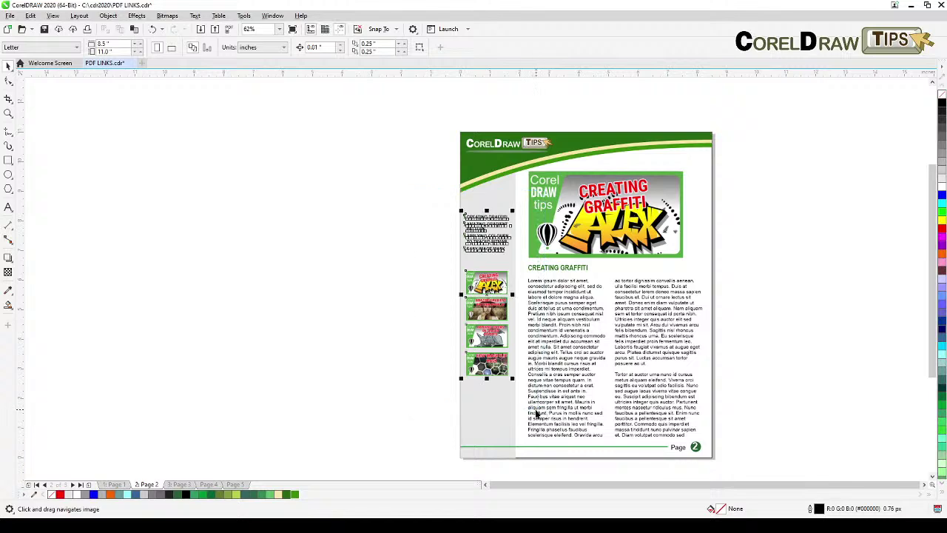
left_click(424, 316)
scroll(505, 285, "up", 2)
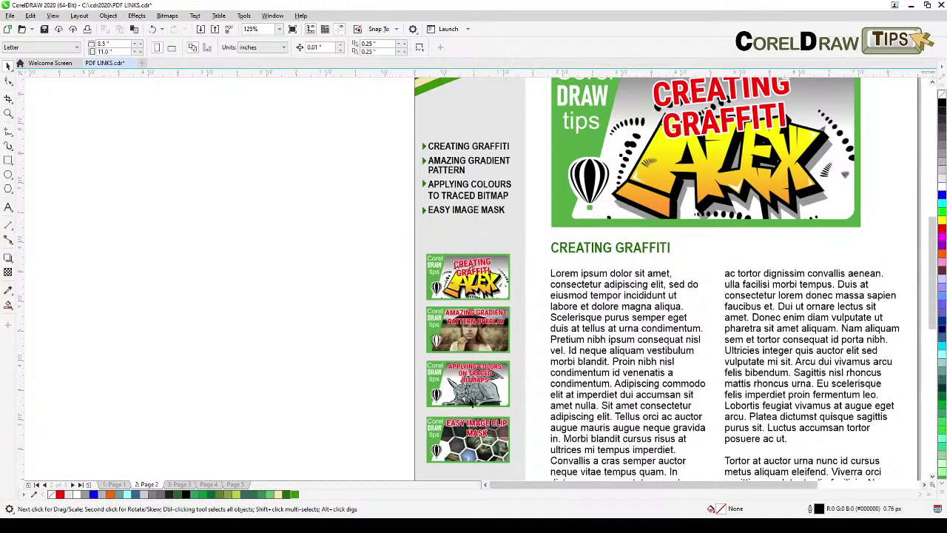
scroll(411, 310, "down", 2)
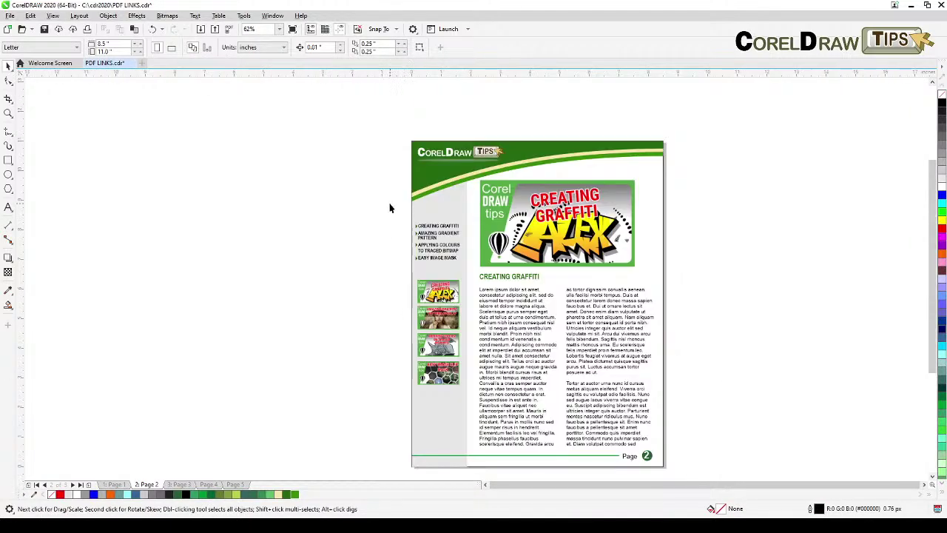
left_click_drag(390, 203, 482, 416)
left_click(182, 485)
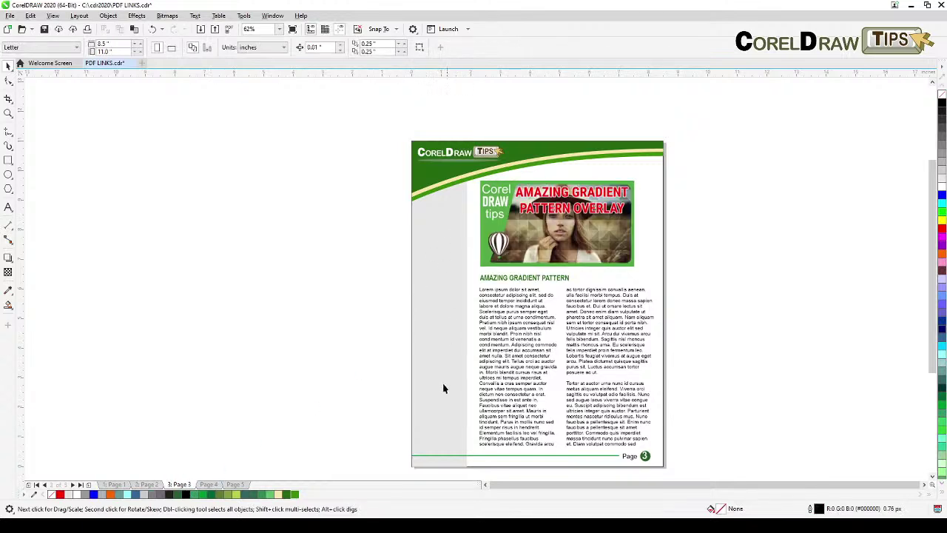
left_click(209, 484)
left_click(239, 485)
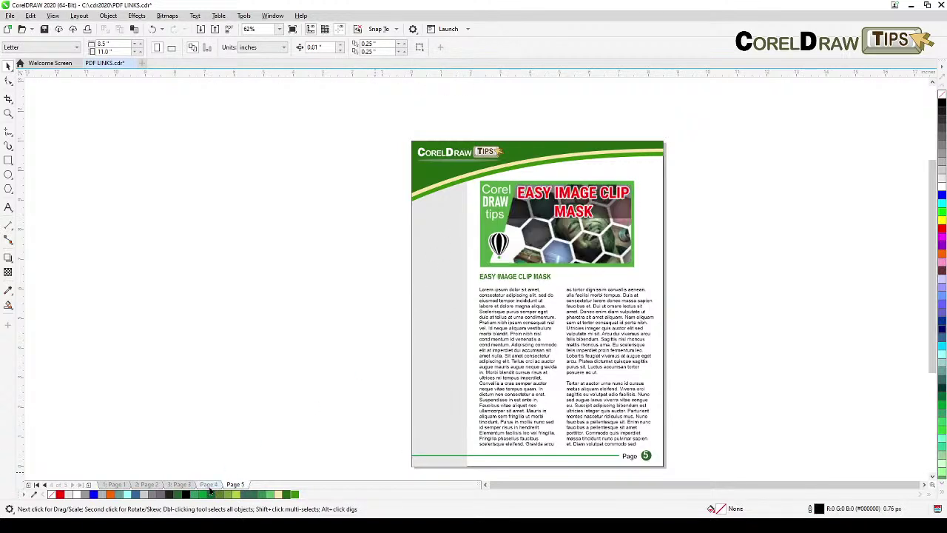
left_click(209, 484)
left_click(182, 485)
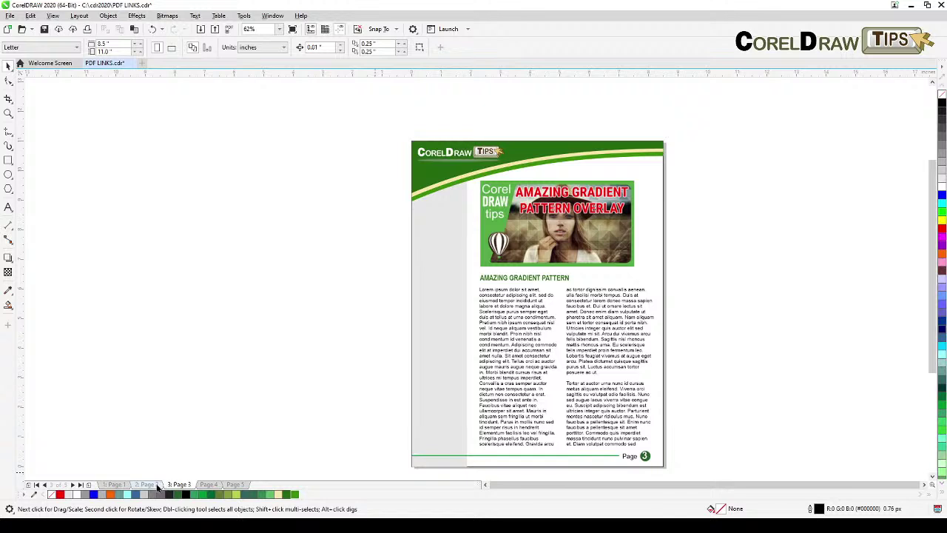
left_click(148, 484)
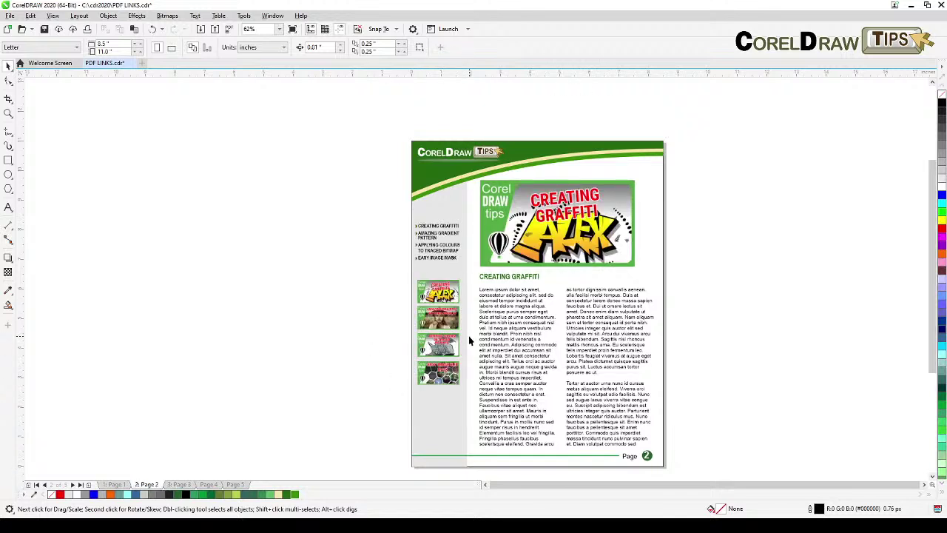
left_click(235, 484)
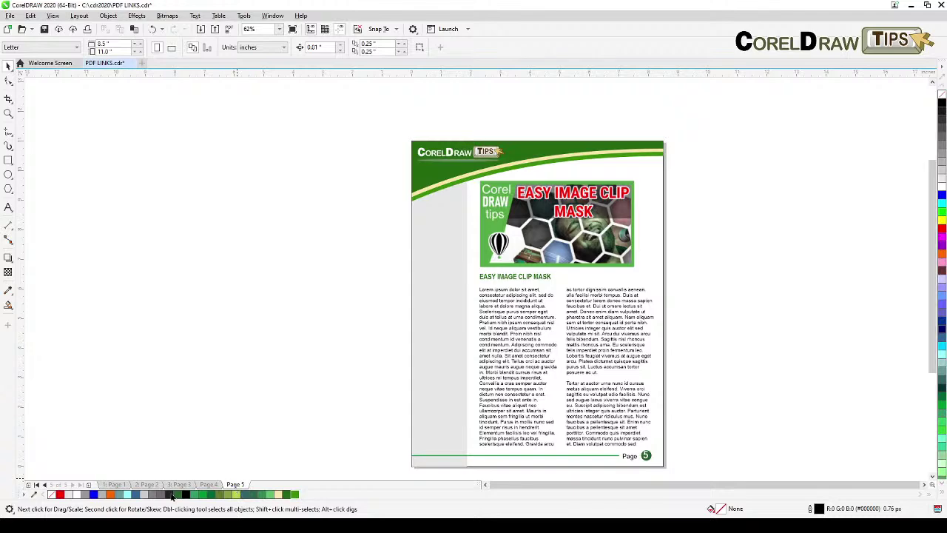
left_click(145, 484)
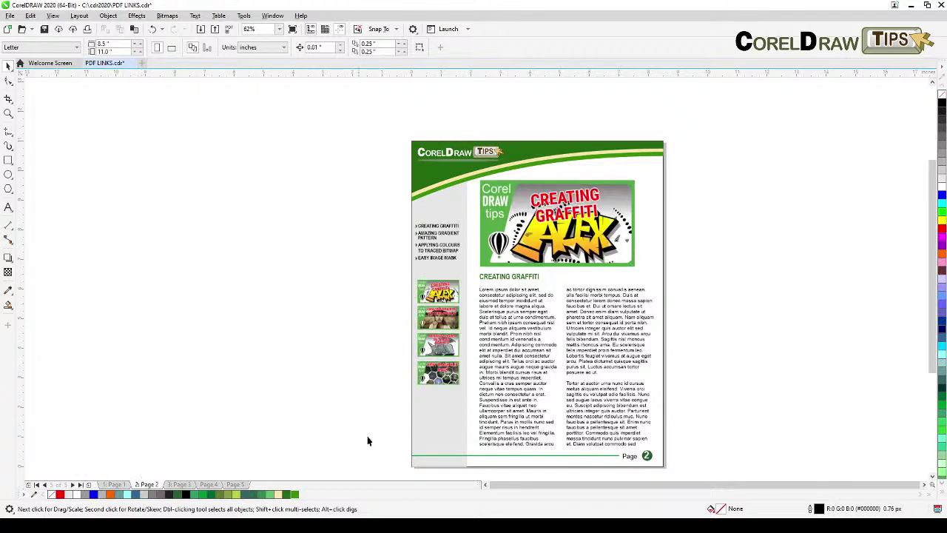
scroll(481, 326, "up", 3)
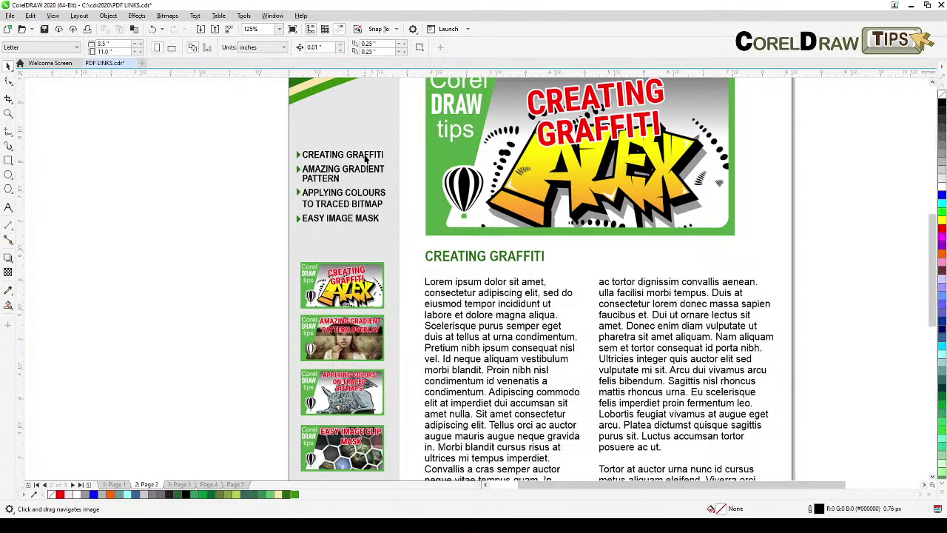
left_click_drag(360, 187, 323, 194)
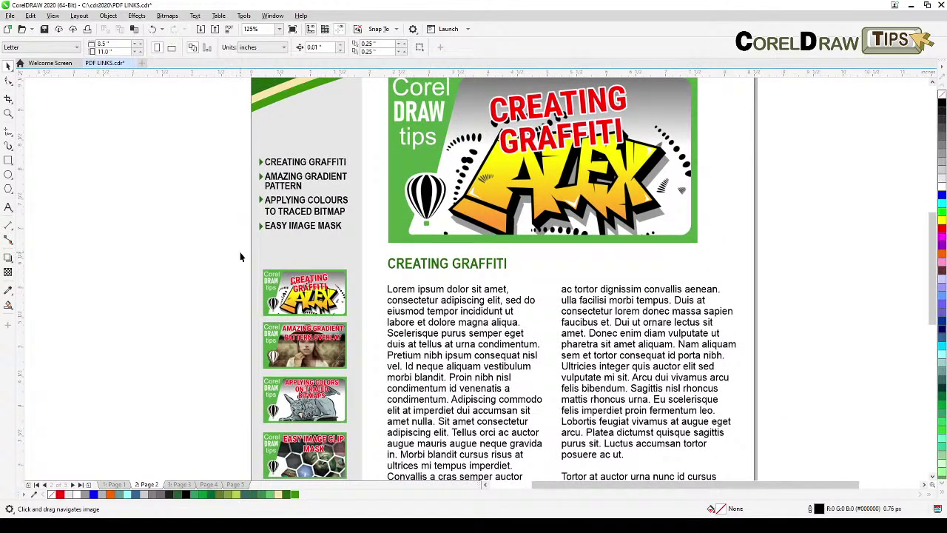
left_click_drag(241, 256, 238, 267)
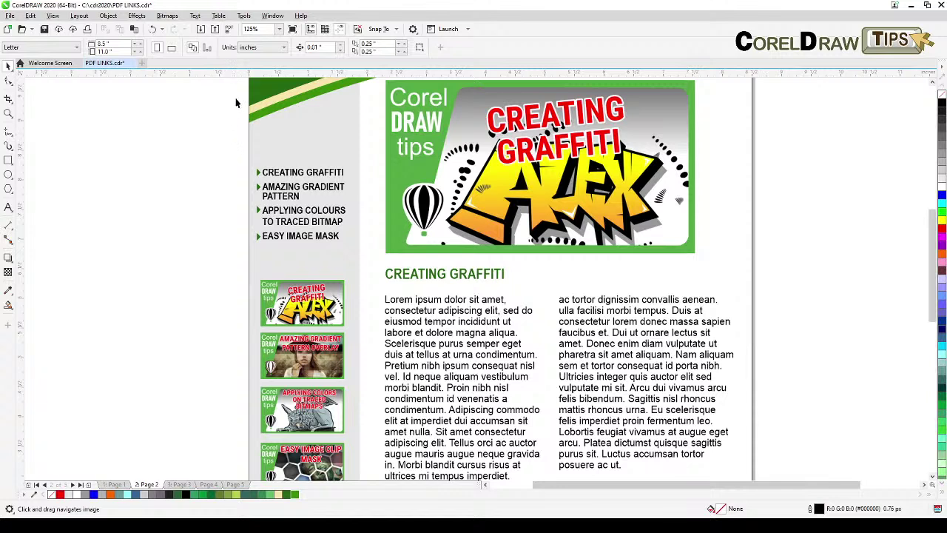
left_click(272, 15)
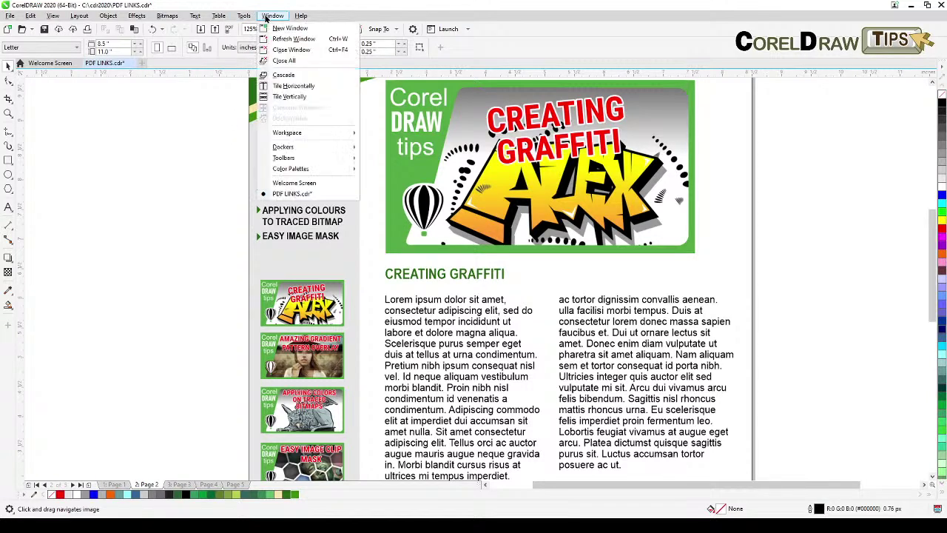
Dock the Internet toolbar from Window > Toolbars > Internet.
mouse_move(316, 159)
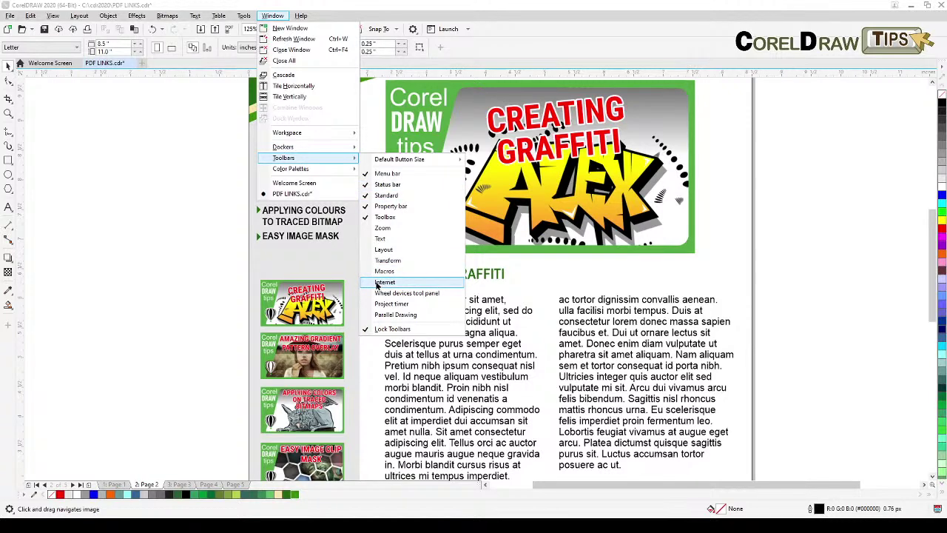
left_click(377, 285)
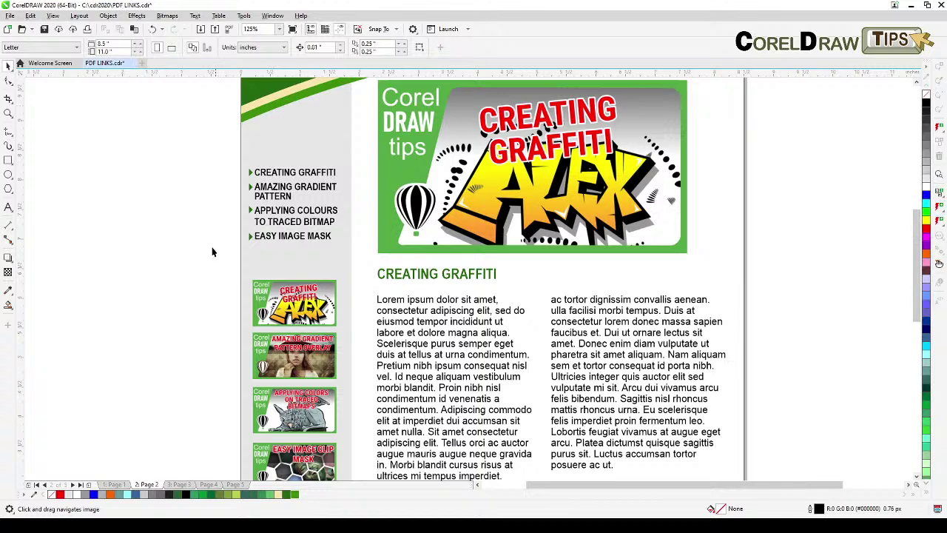
scroll(222, 255, "up", 1)
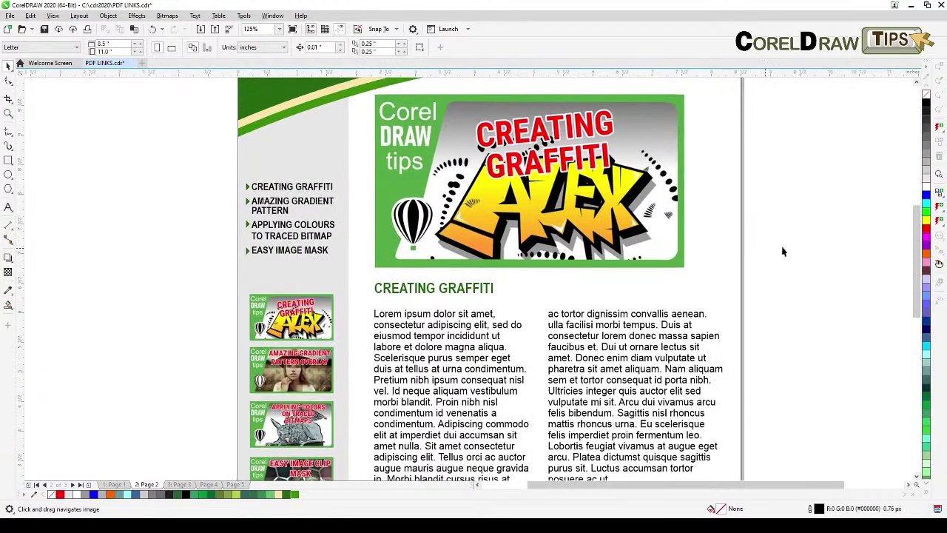
Link CREATING GRAFFITI to Top Of Page 2 and AMAZING GRADIENT PATTERN to Top Of Page 3.
left_click(261, 191)
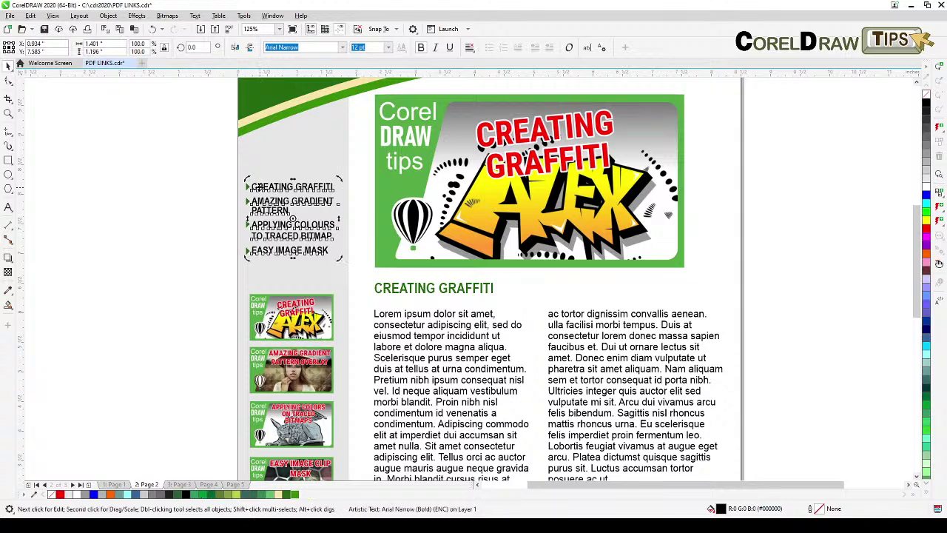
scroll(256, 188, "up", 3)
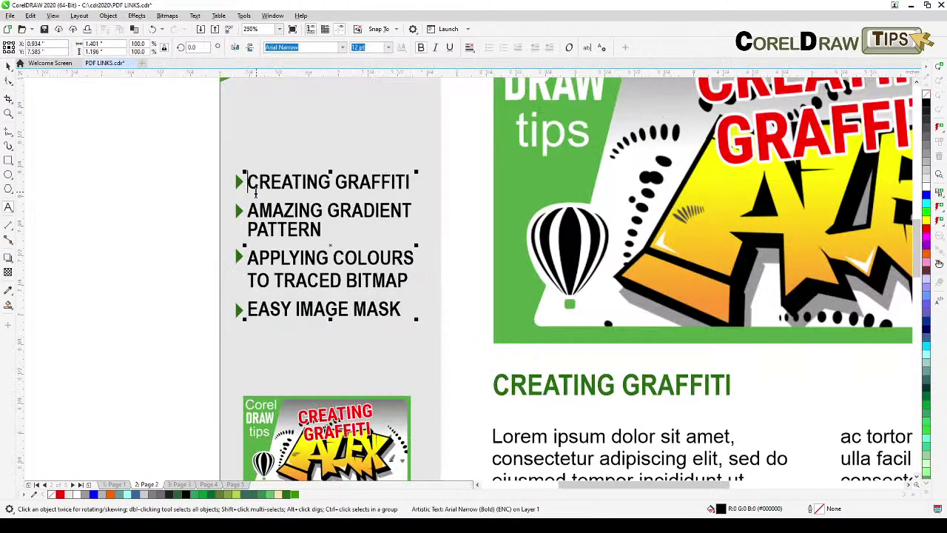
left_click_drag(272, 177, 443, 170)
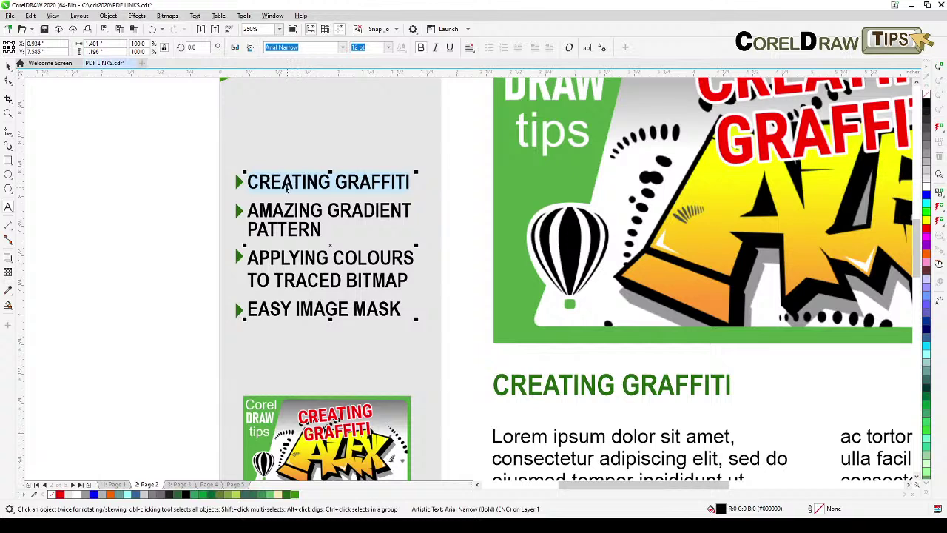
left_click(938, 207)
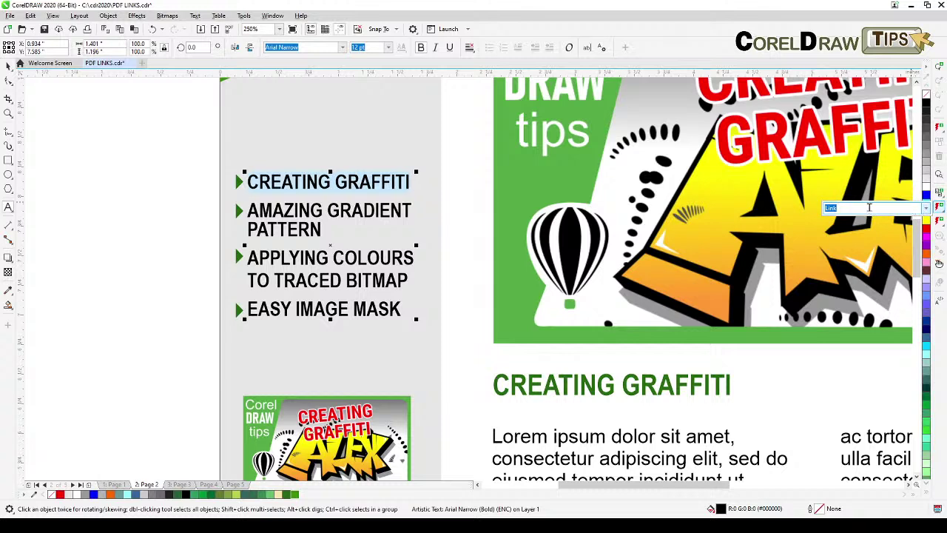
left_click(927, 210)
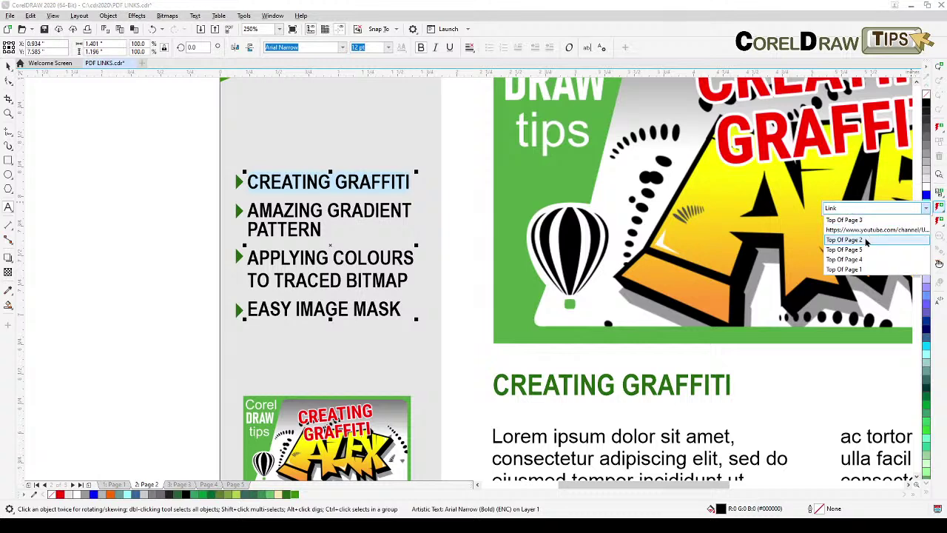
left_click(866, 240)
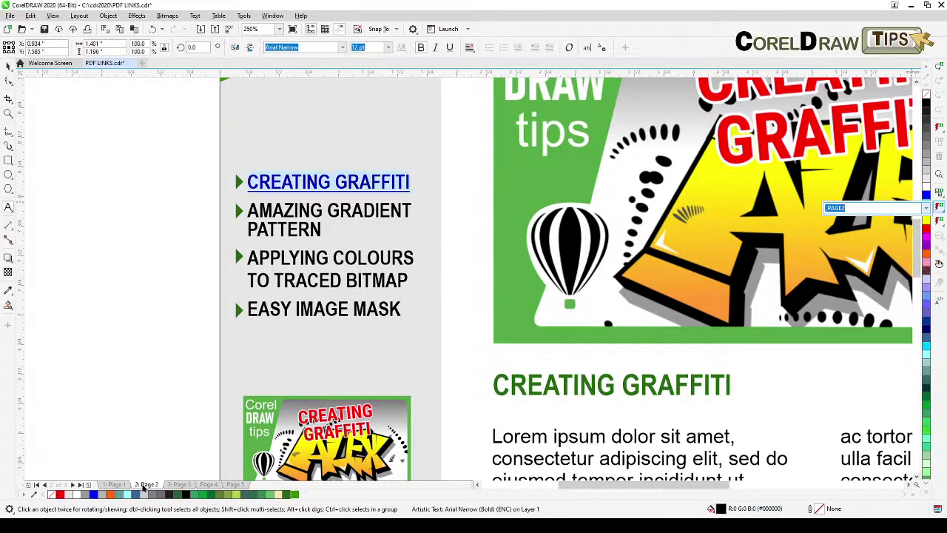
left_click(249, 211)
left_click_drag(269, 216, 315, 230)
left_click(926, 211)
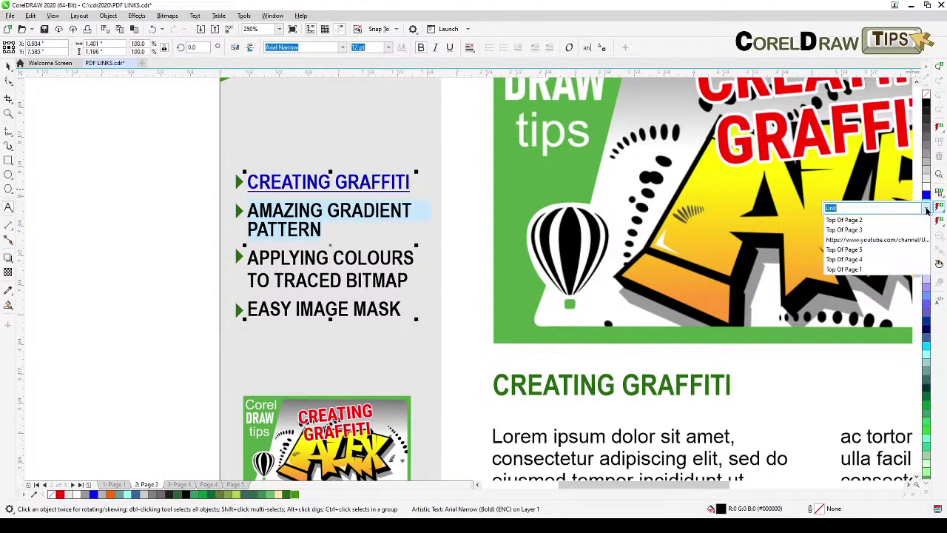
left_click(877, 235)
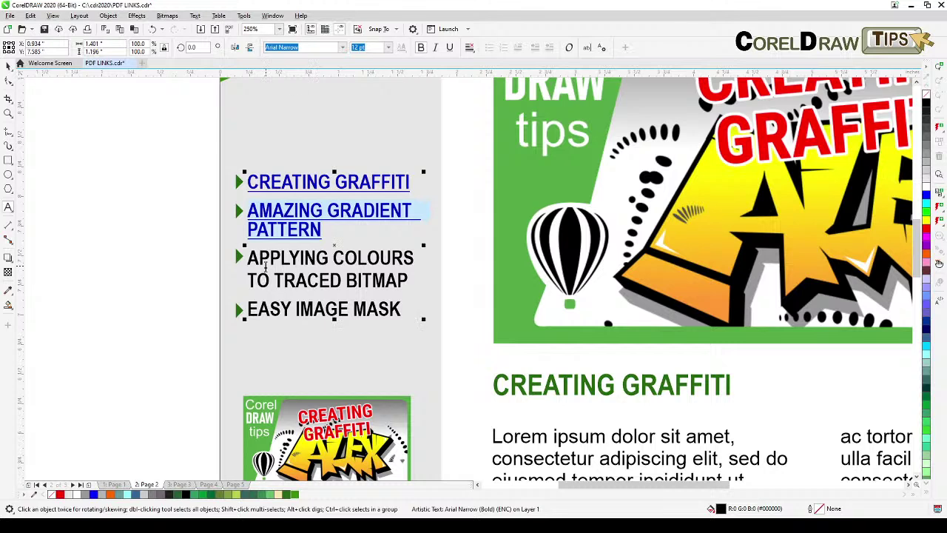
Link APPLYING COLOURS TO TRACED BITMAP to page 4 and EASY IMAGE MASK to page 5.
left_click_drag(248, 259, 427, 288)
left_click(938, 209)
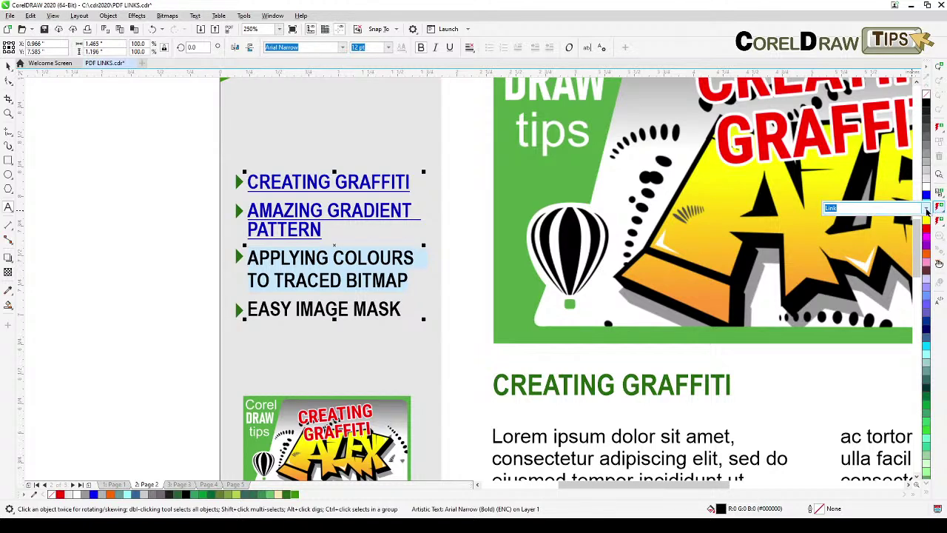
left_click(927, 210)
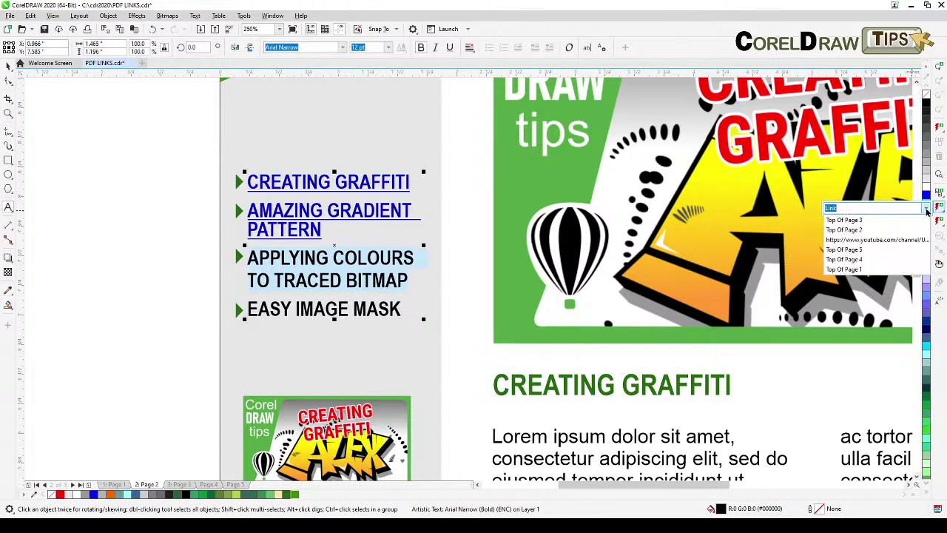
left_click(859, 260)
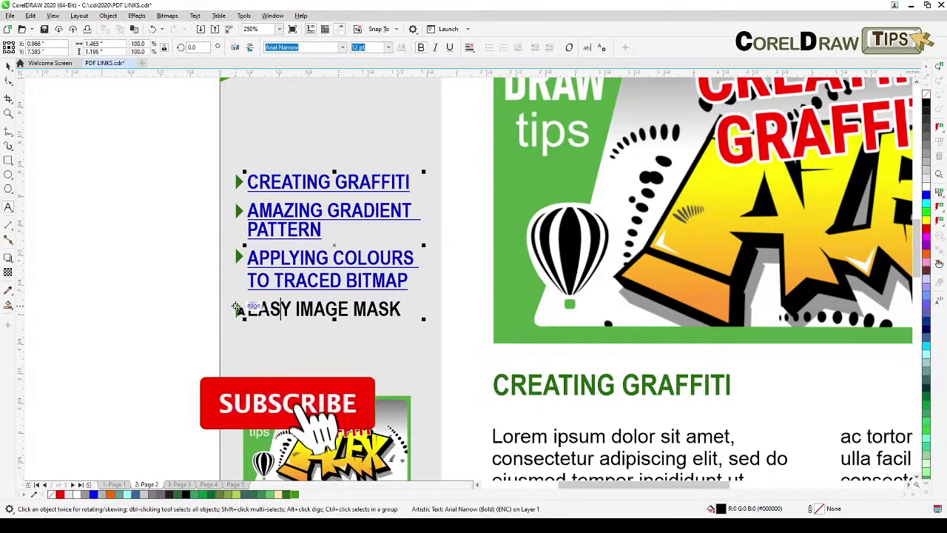
left_click_drag(239, 309, 406, 309)
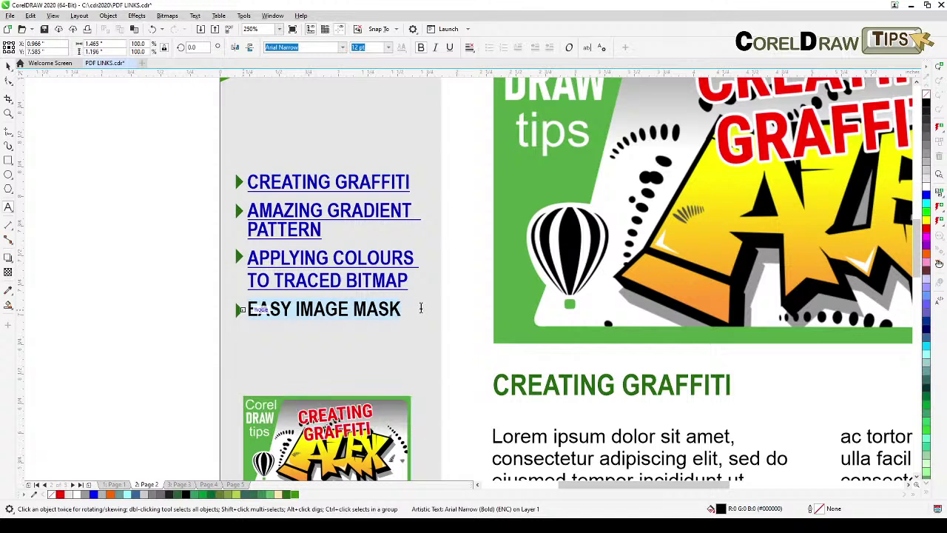
left_click(940, 211)
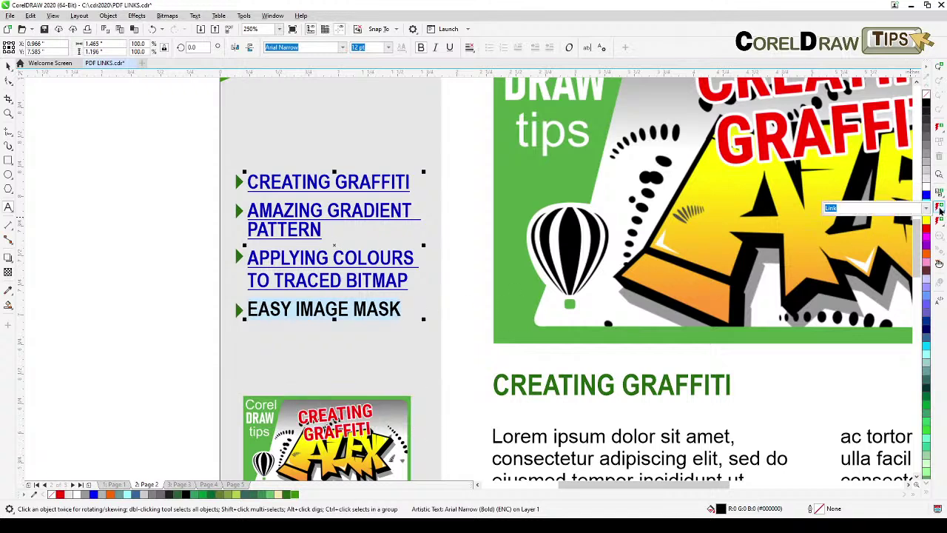
left_click(926, 209)
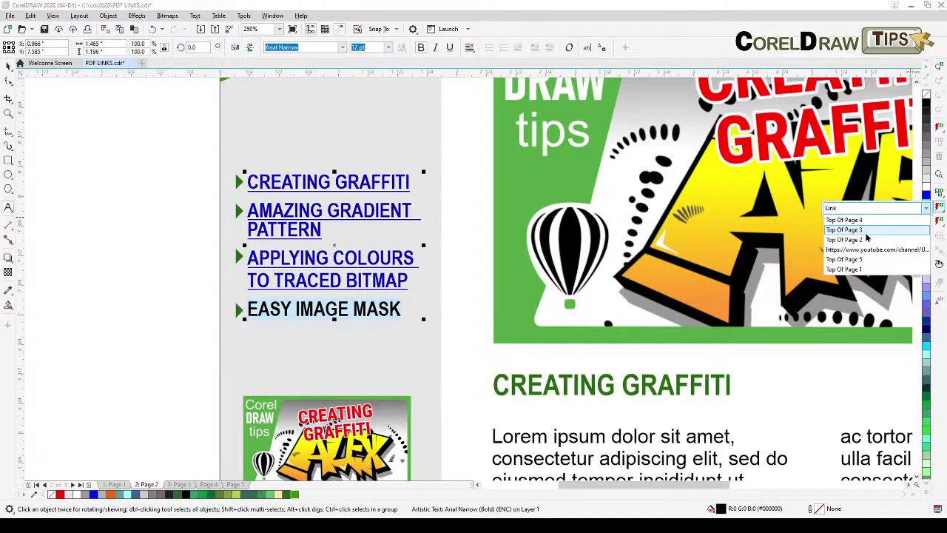
left_click(859, 269)
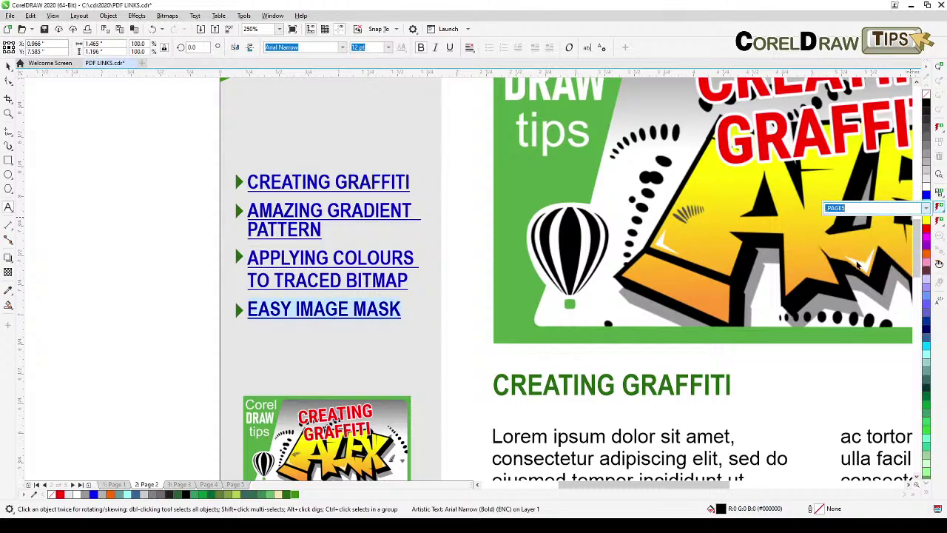
left_click(7, 67)
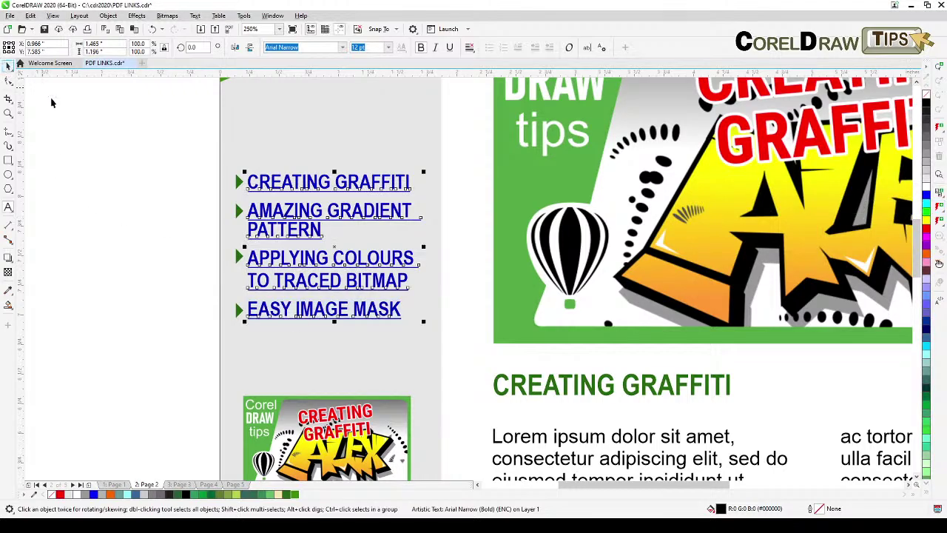
left_click(131, 231)
scroll(131, 232, "down", 2)
Link the graffiti thumbnail to Top Of Page 2 and the gradient thumbnail to Top Of Page 3.
left_click_drag(135, 245, 297, 149)
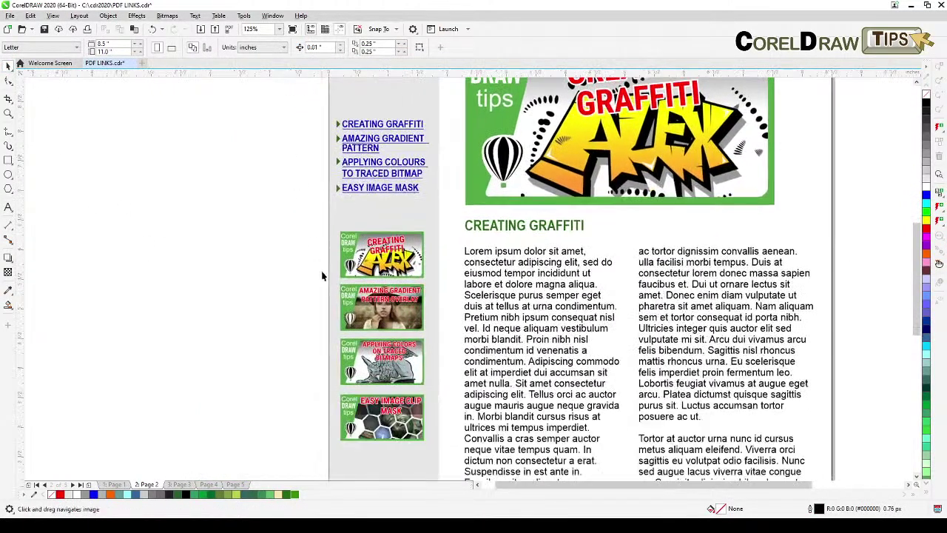
scroll(352, 294, "up", 2)
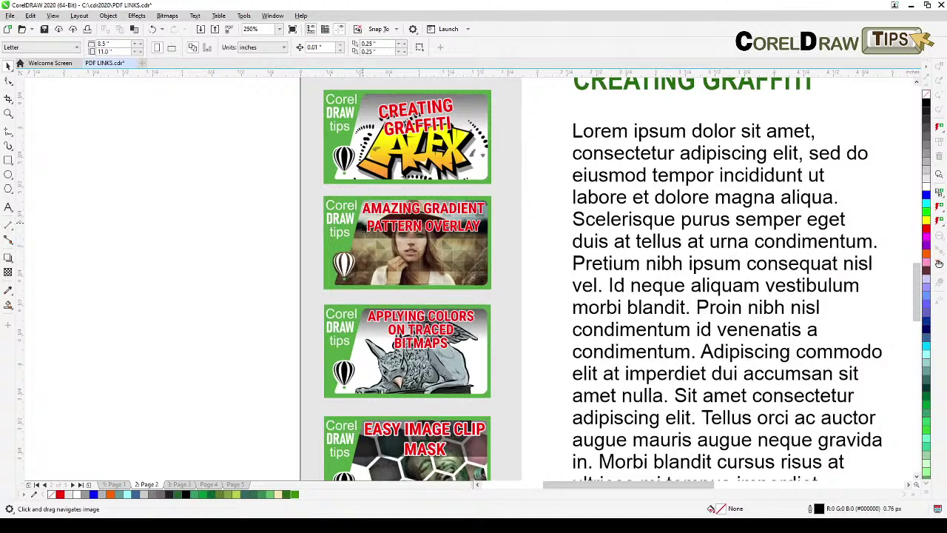
scroll(364, 225, "down", 2)
left_click(376, 181)
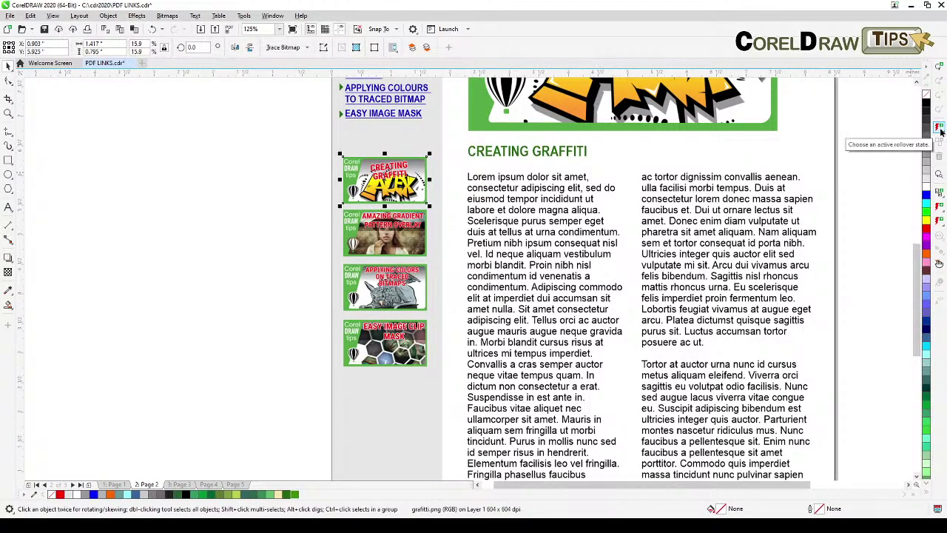
left_click(938, 208)
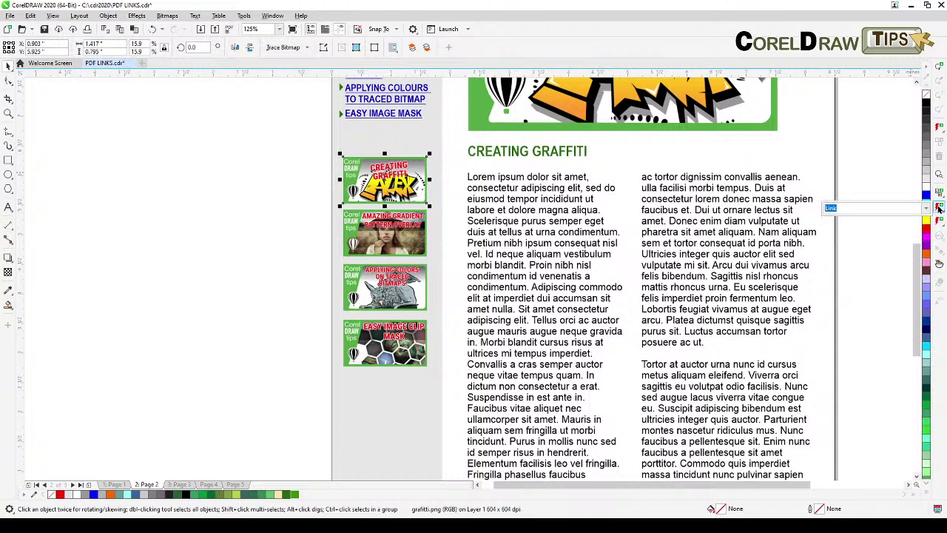
left_click(926, 209)
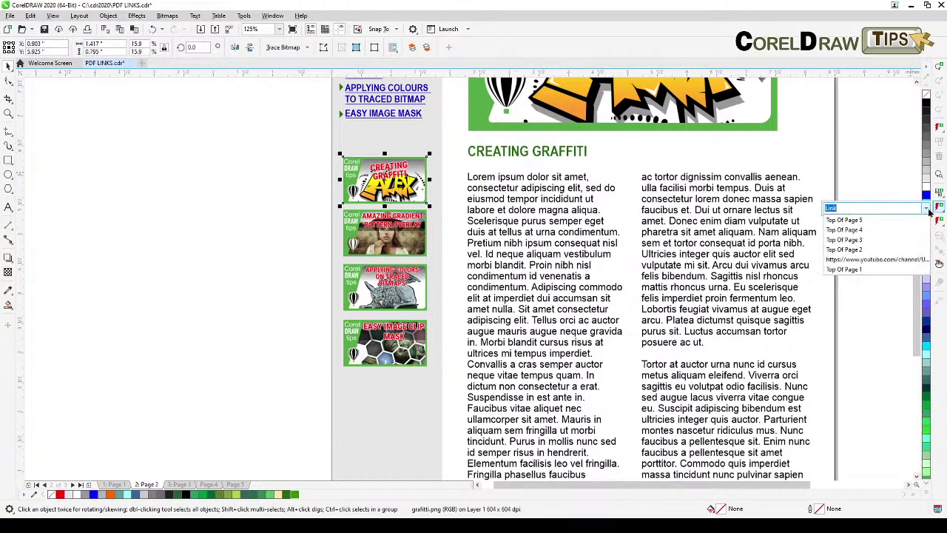
left_click(861, 250)
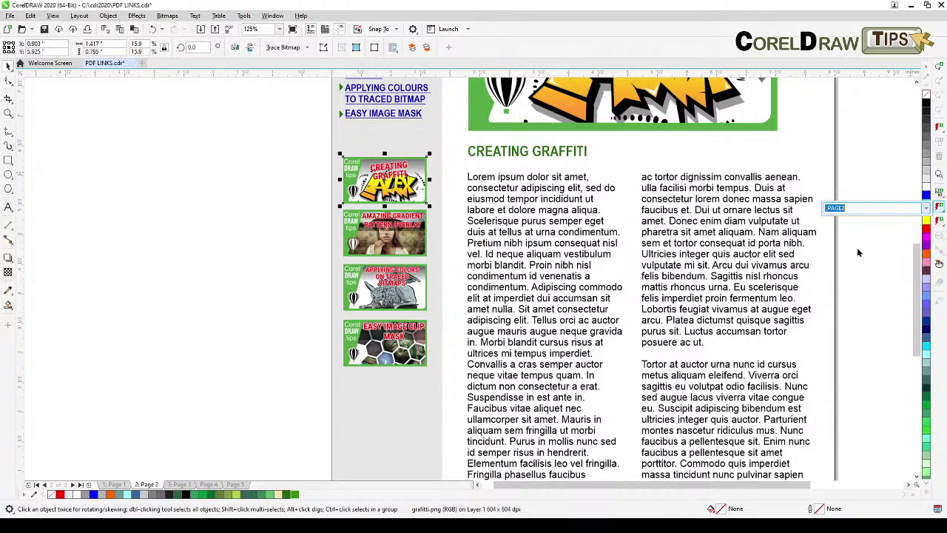
left_click(372, 233)
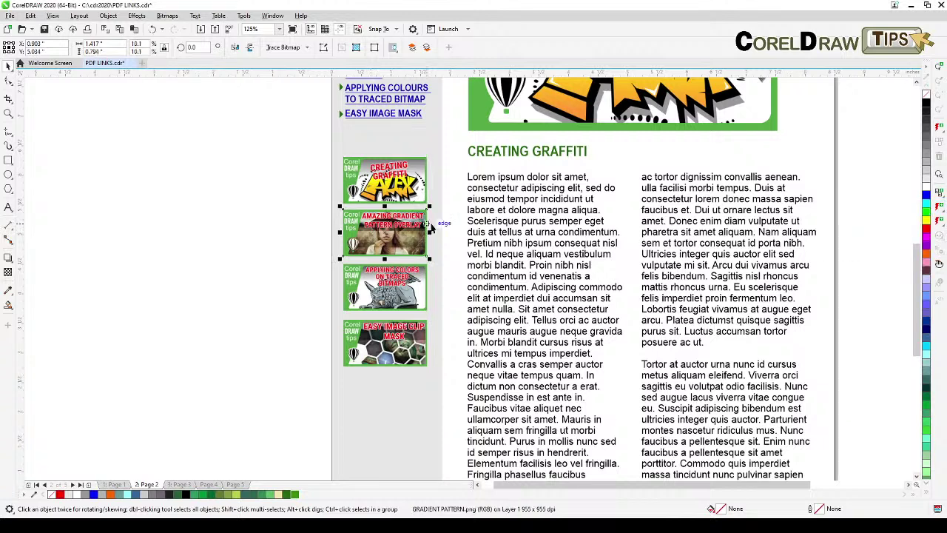
left_click(939, 210)
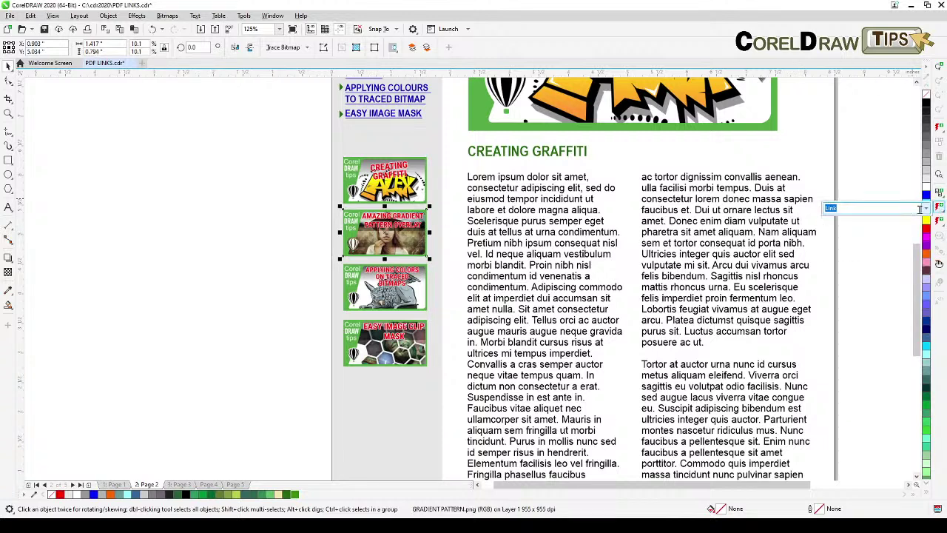
left_click(926, 209)
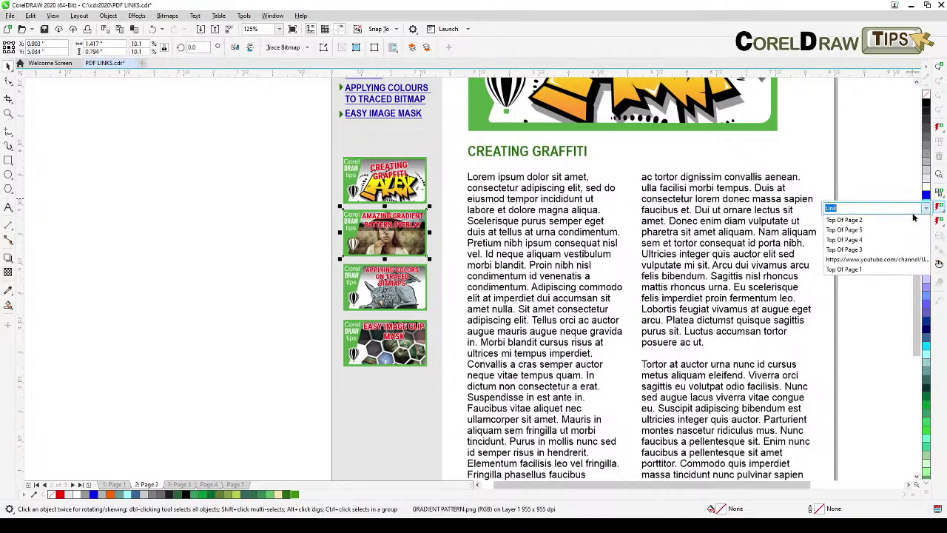
left_click(862, 251)
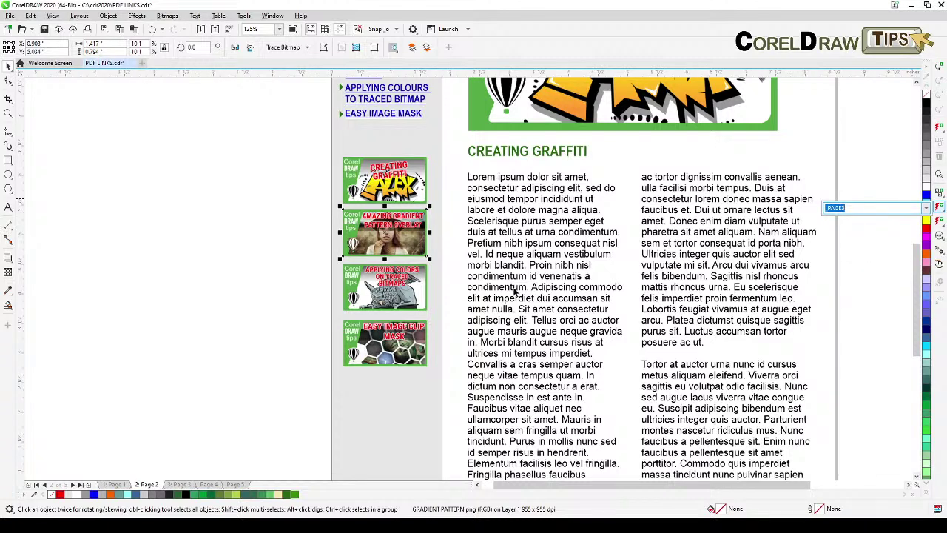
Link the Applying Colours thumbnail to page 4 and the Easy Image Clip Mask thumbnail to page 5.
left_click(413, 293)
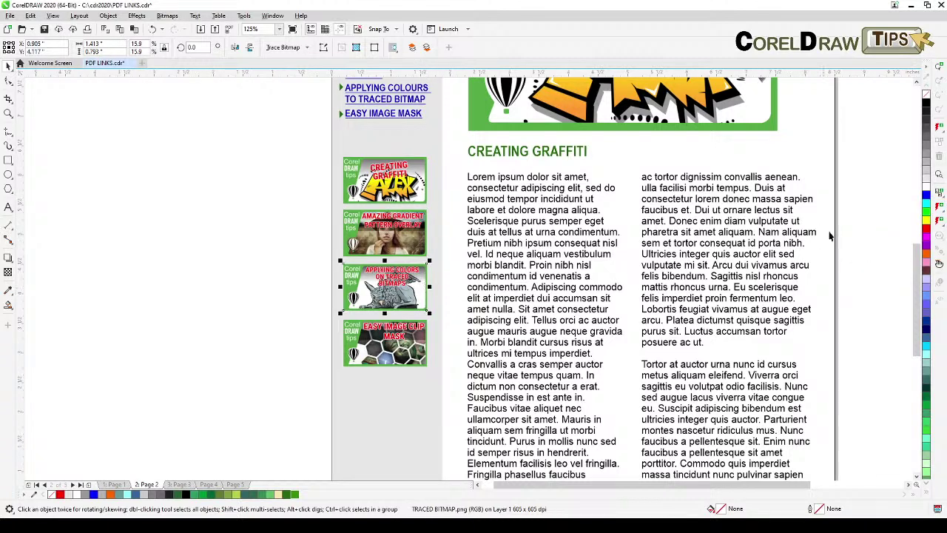
left_click(938, 210)
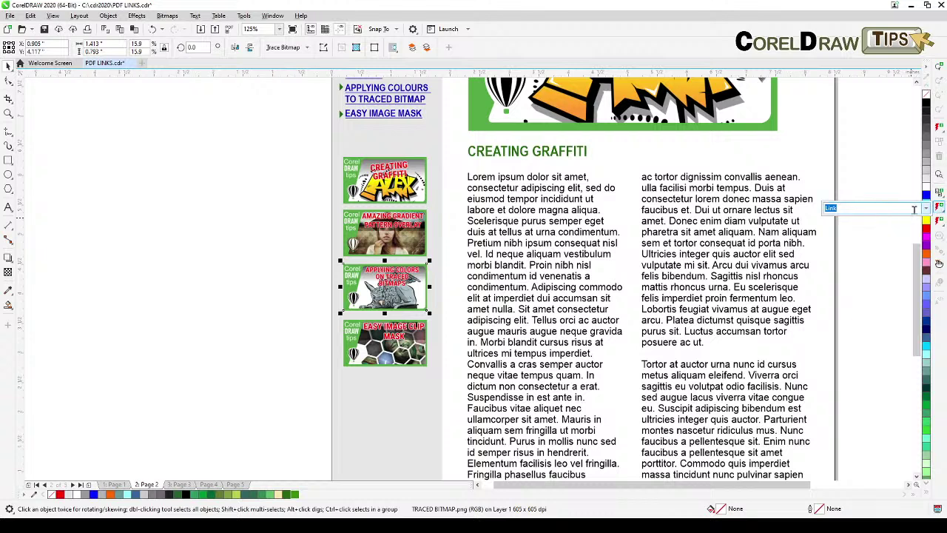
left_click(924, 211)
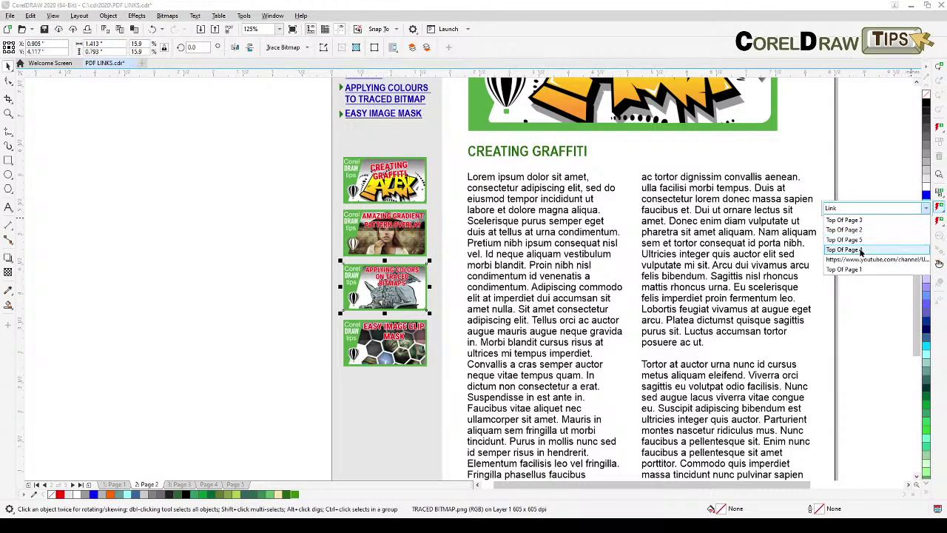
left_click(833, 254)
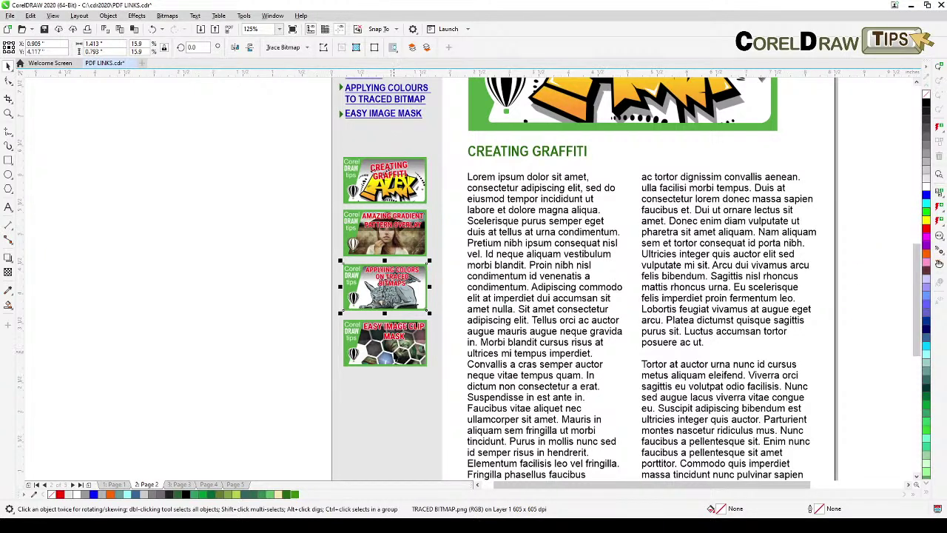
left_click(396, 353)
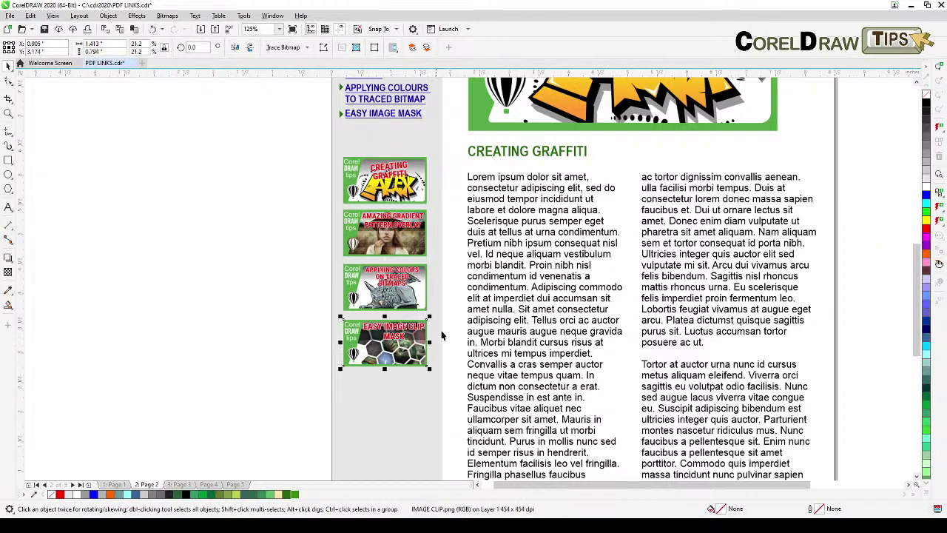
left_click(939, 209)
left_click(927, 211)
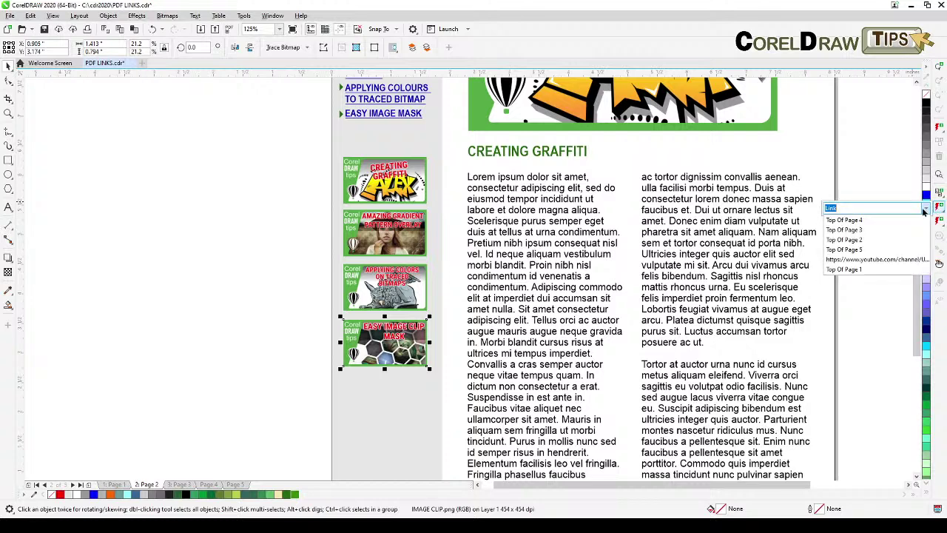
left_click(873, 253)
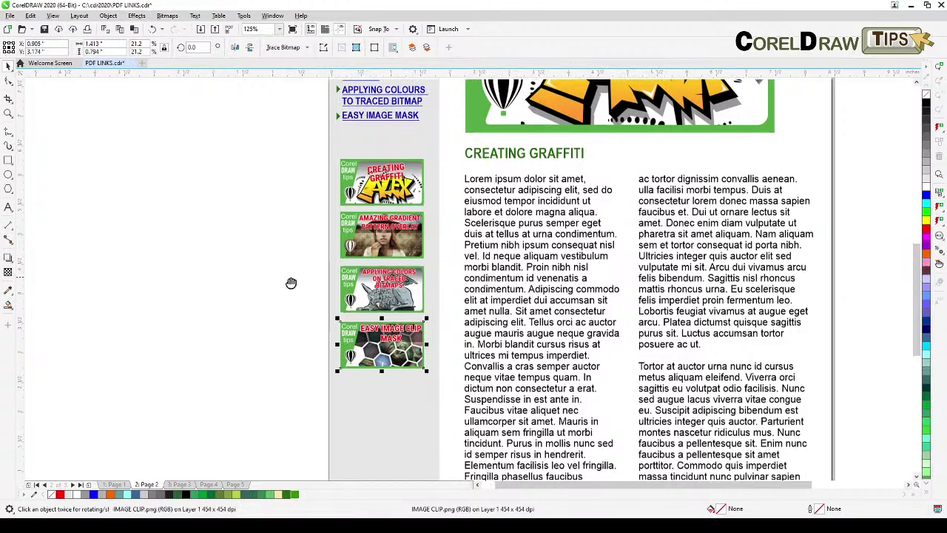
Confirm the Creating Graffiti thumbnail's PAGE2 link.
scroll(292, 281, "up", 1)
left_click(392, 222)
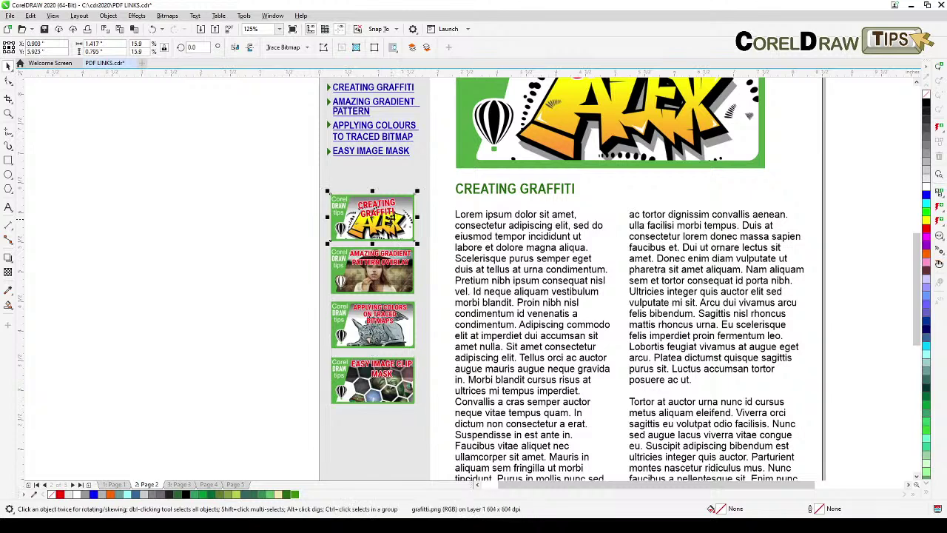
left_click(940, 209)
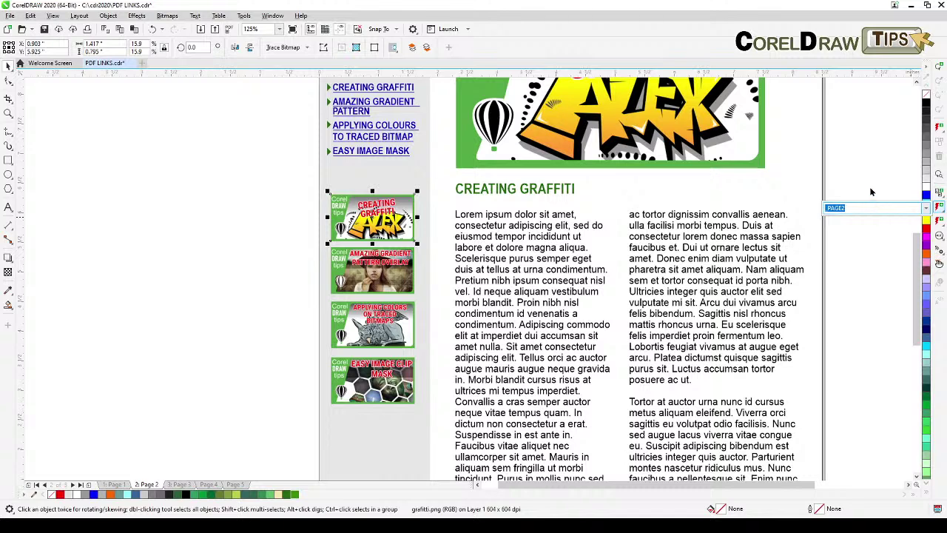
key("Return")
scroll(716, 274, "down", 3)
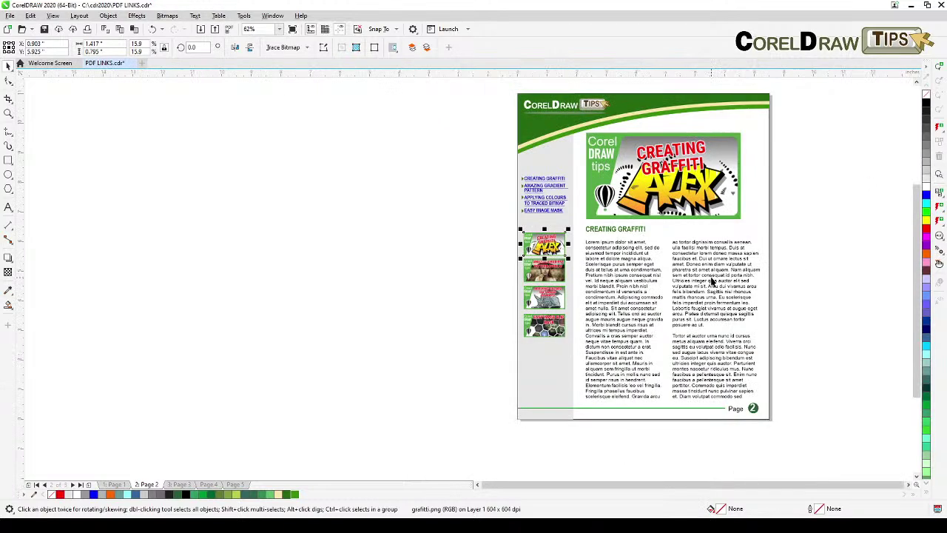
Type 'coreldraw.com' in Arial 24 pt as new text on the pasteboard left of page 2.
left_click_drag(484, 345, 440, 362)
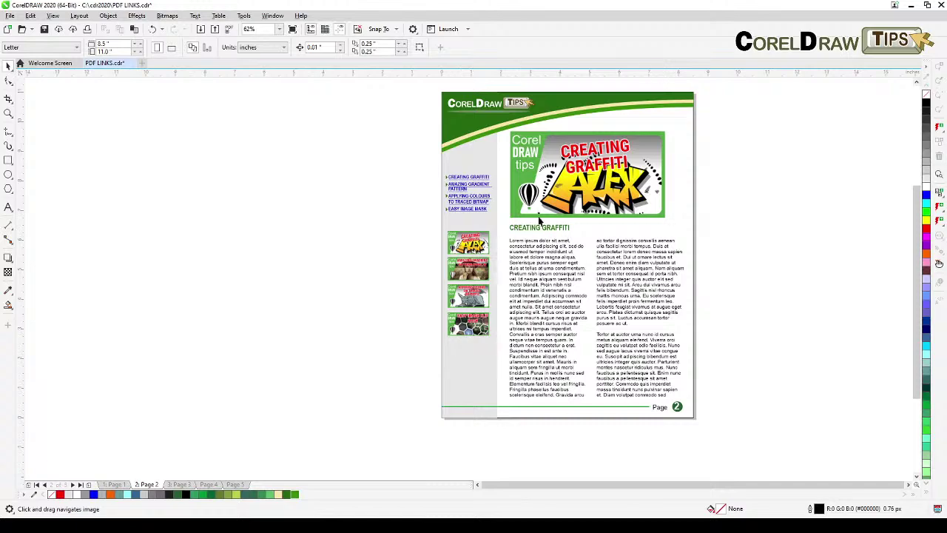
scroll(474, 280, "up", 3)
left_click_drag(501, 250, 546, 144)
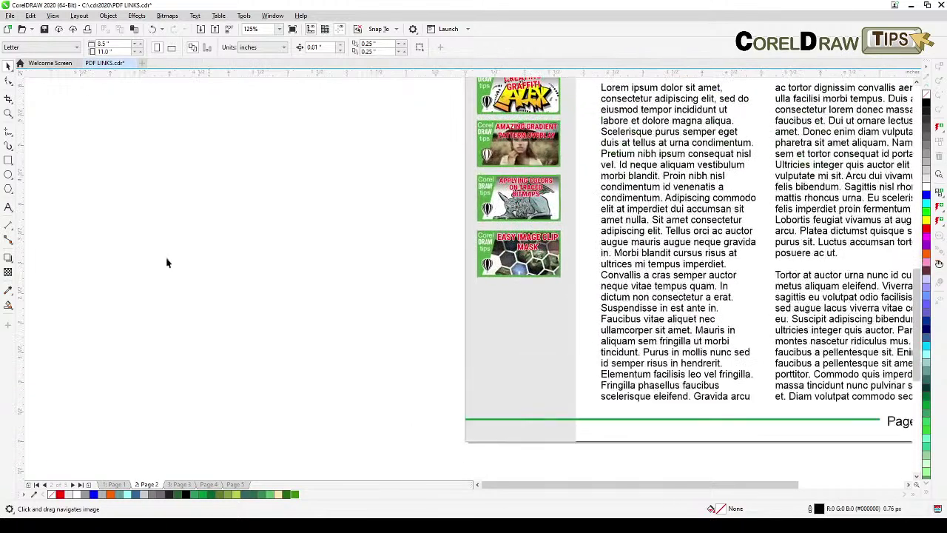
left_click(9, 208)
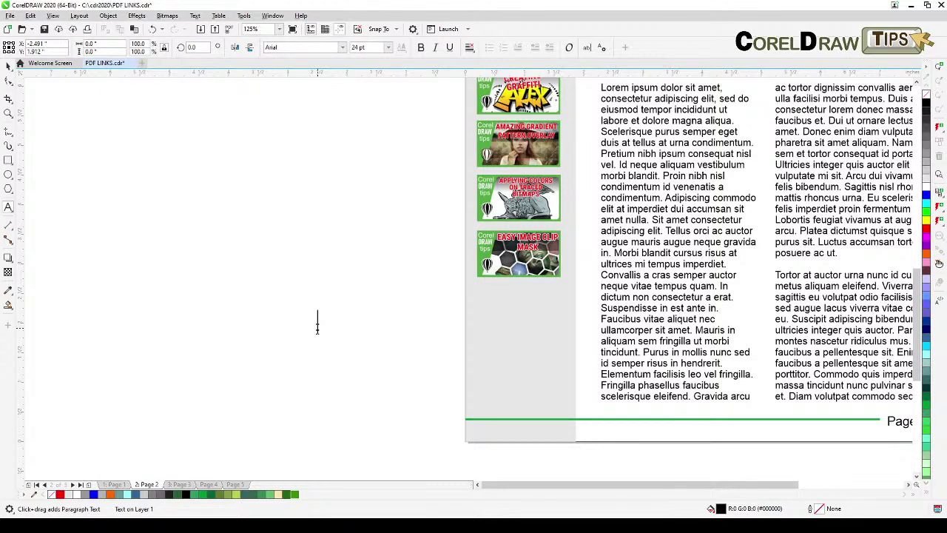
left_click(317, 321)
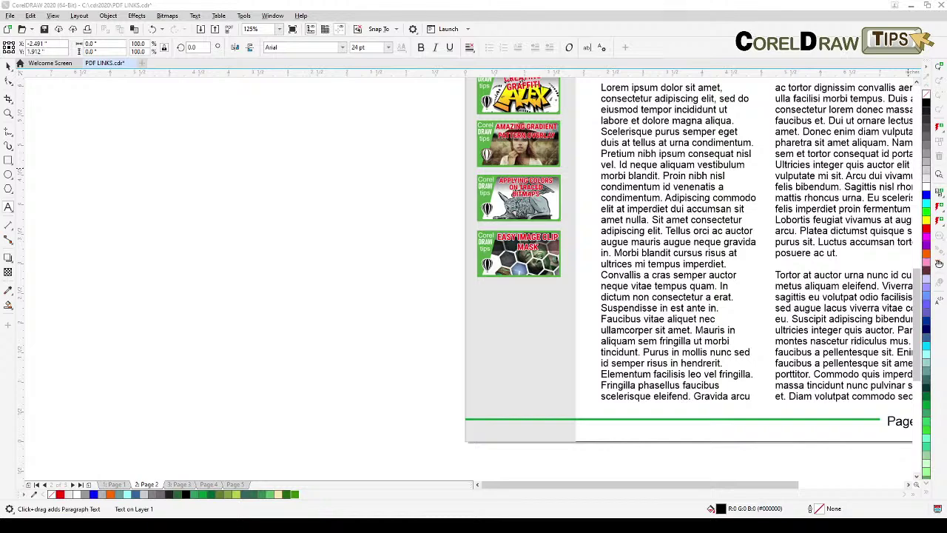
scroll(503, 252, "up", 2)
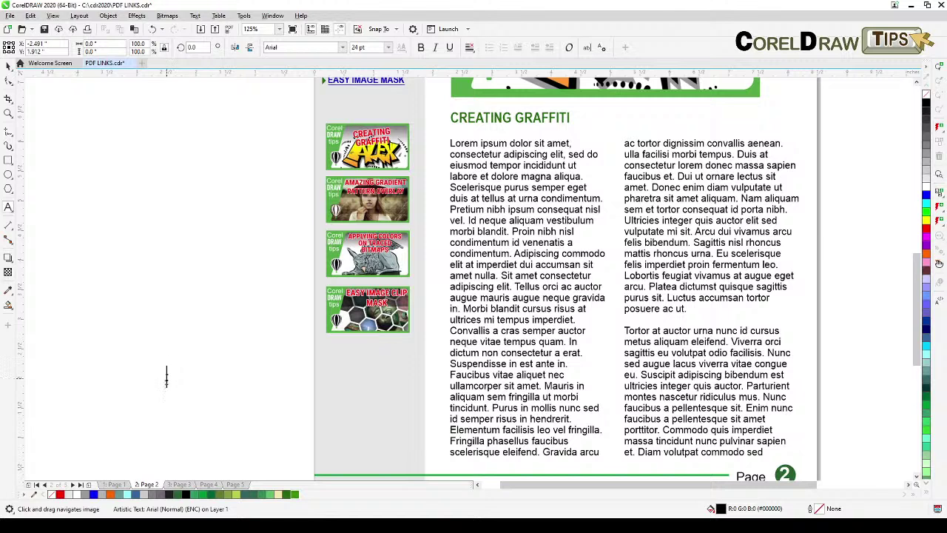
left_click(166, 384)
type("coreldraw")
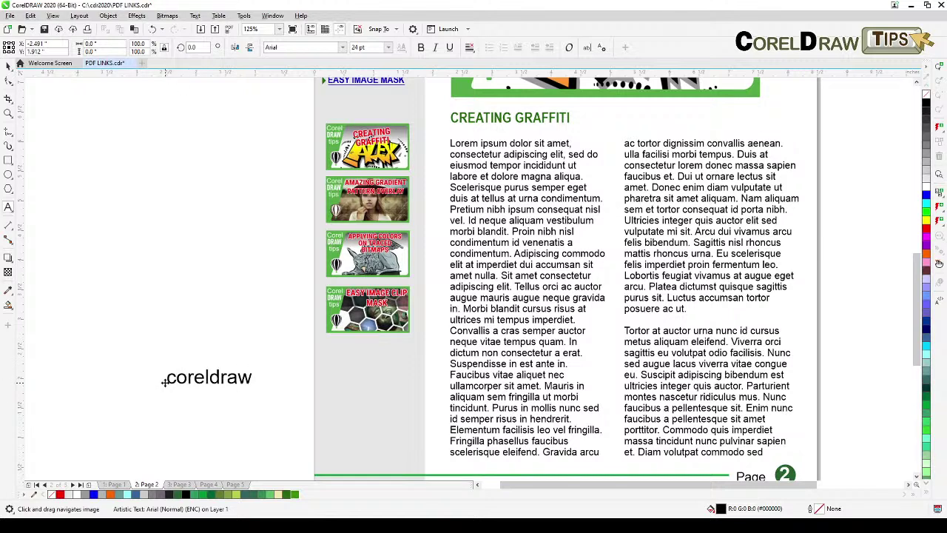
type(".com")
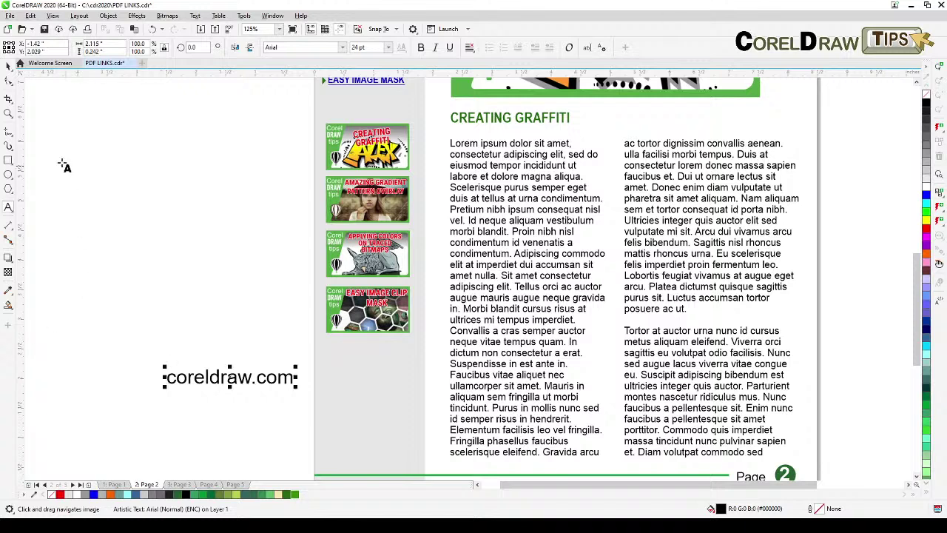
left_click(8, 65)
scroll(127, 232, "down", 2)
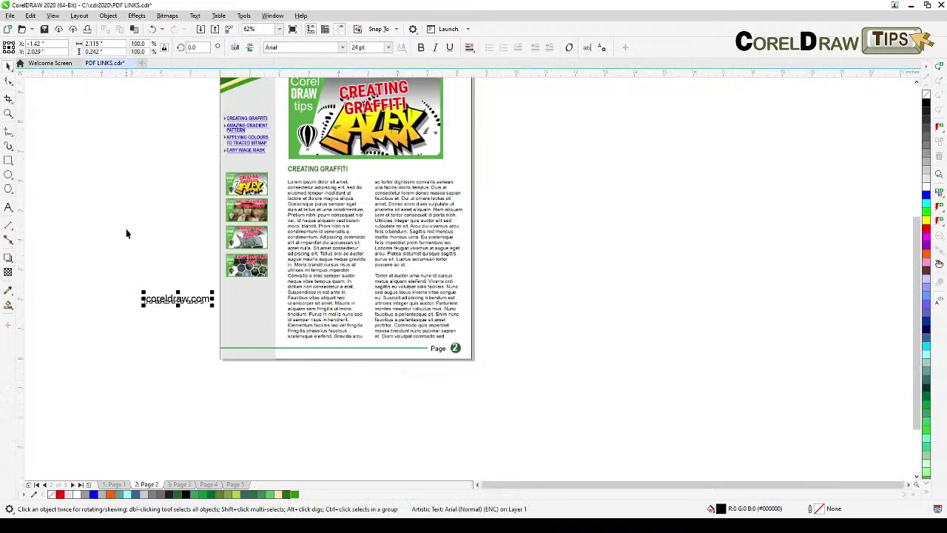
Move 'coreldraw.com' onto page 2 and rotate it 90° beside the graffiti banner.
scroll(130, 244, "up", 1)
left_click_drag(195, 331, 505, 113)
left_click(515, 173)
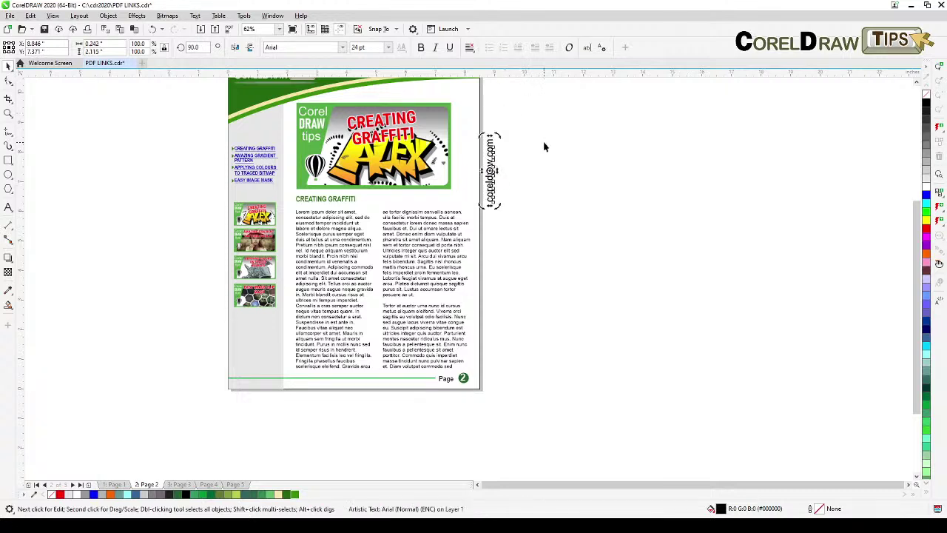
left_click(491, 170)
left_click_drag(491, 169, 526, 168)
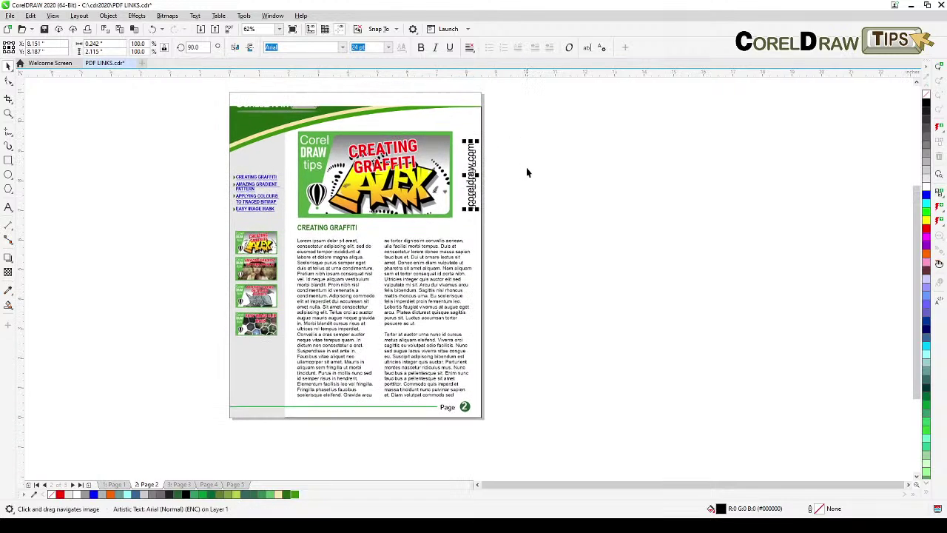
scroll(527, 175, "up", 2)
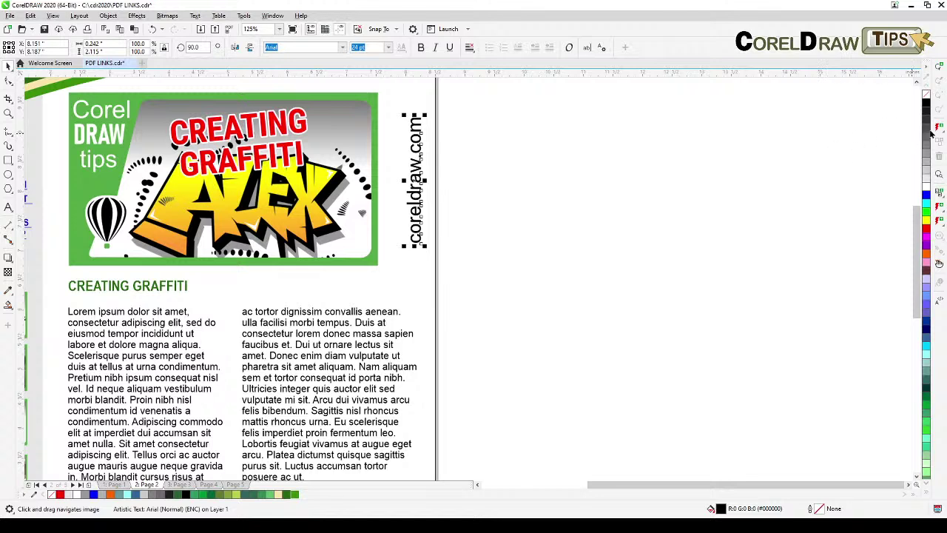
left_click(938, 208)
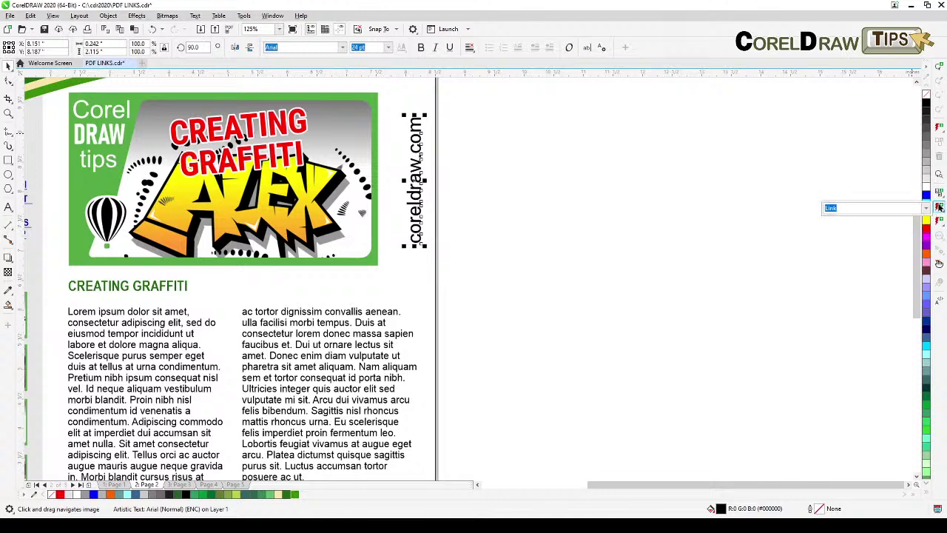
left_click(881, 207)
double_click(831, 208)
type("https://www.coreldraw.com/en/")
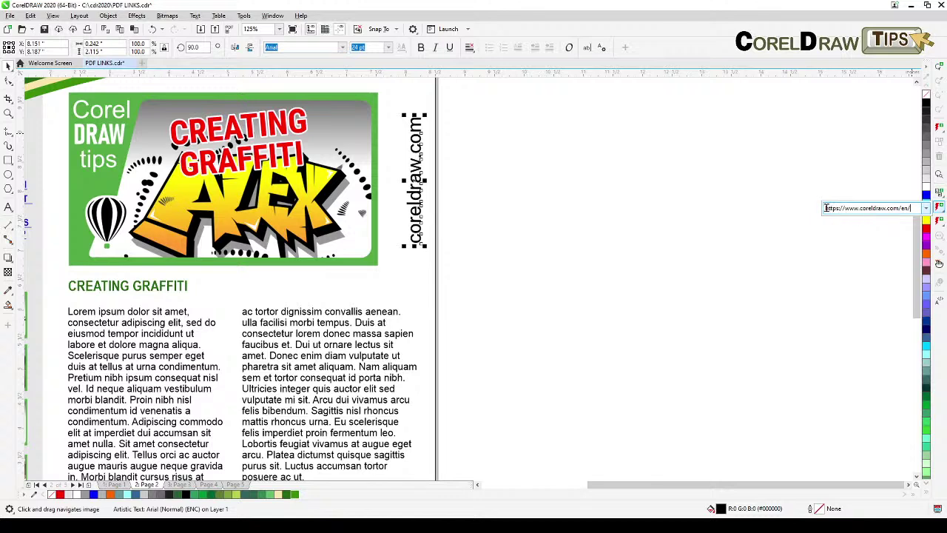
key("Return")
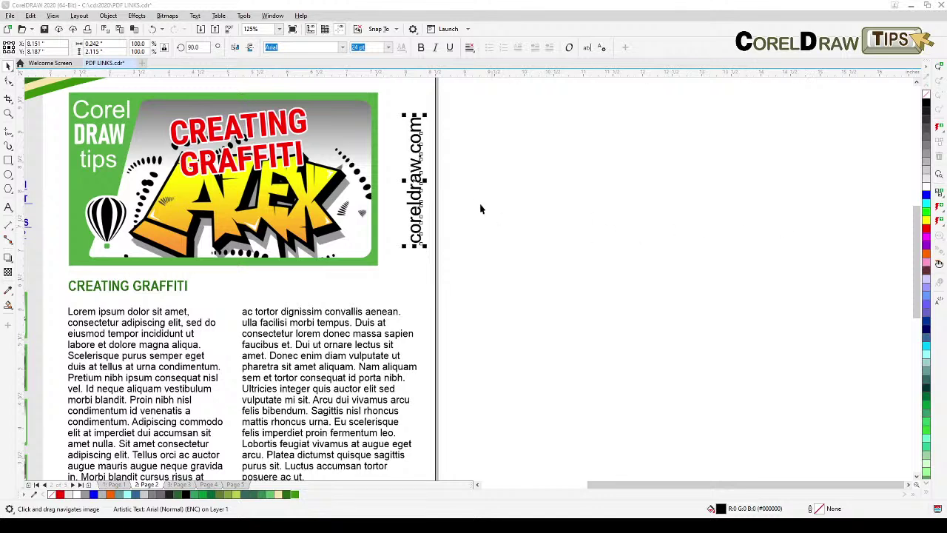
left_click(939, 207)
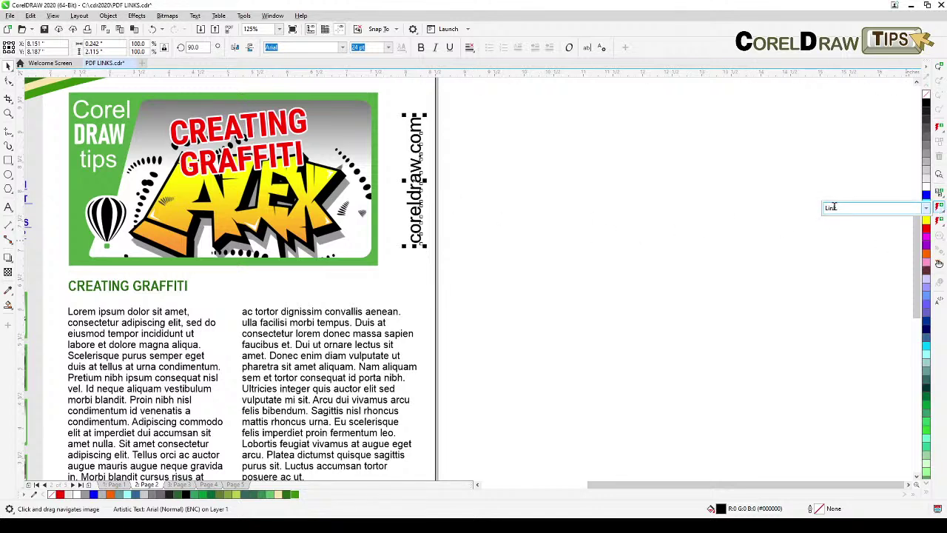
type("https://www.coreldraw.com/en/")
key("Return")
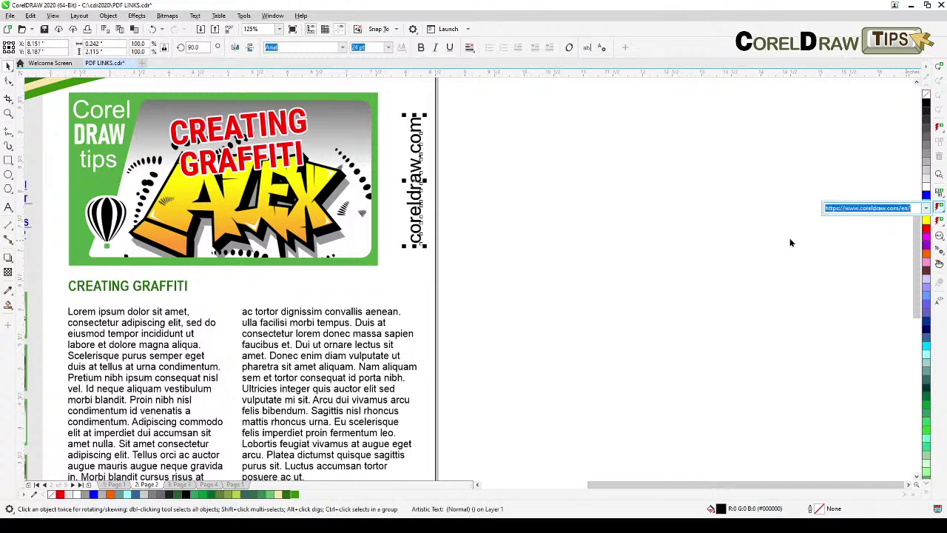
Reselect the label to verify its web link, then recentre page 2 in view.
left_click(415, 169)
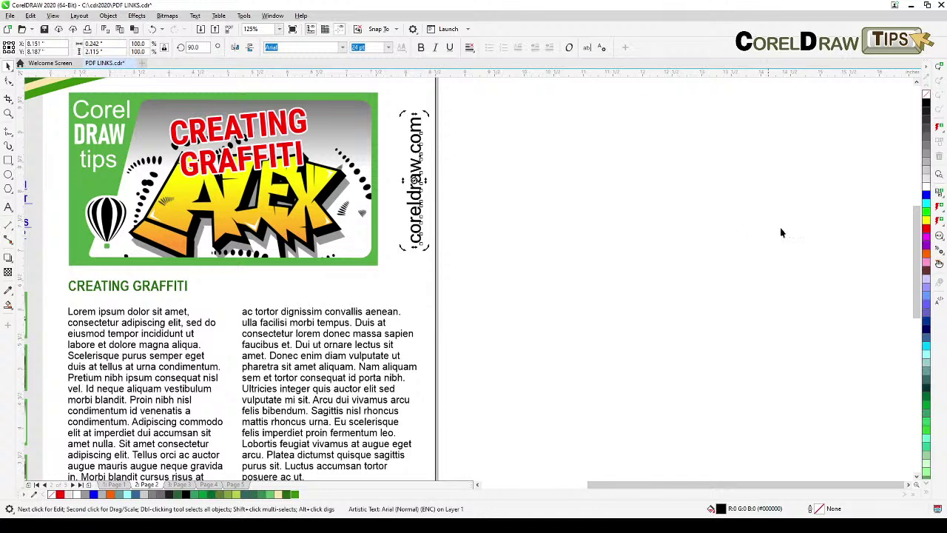
left_click(939, 211)
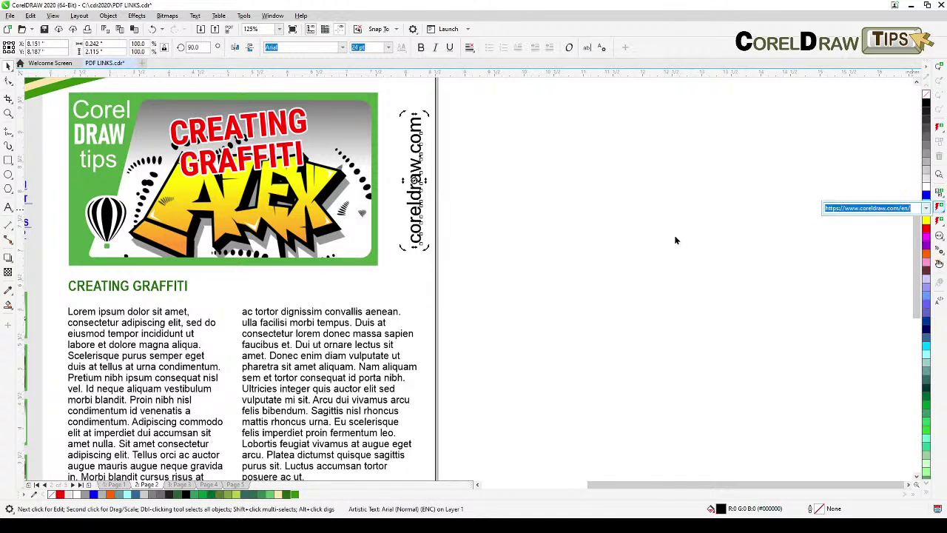
key("Return")
left_click(444, 135)
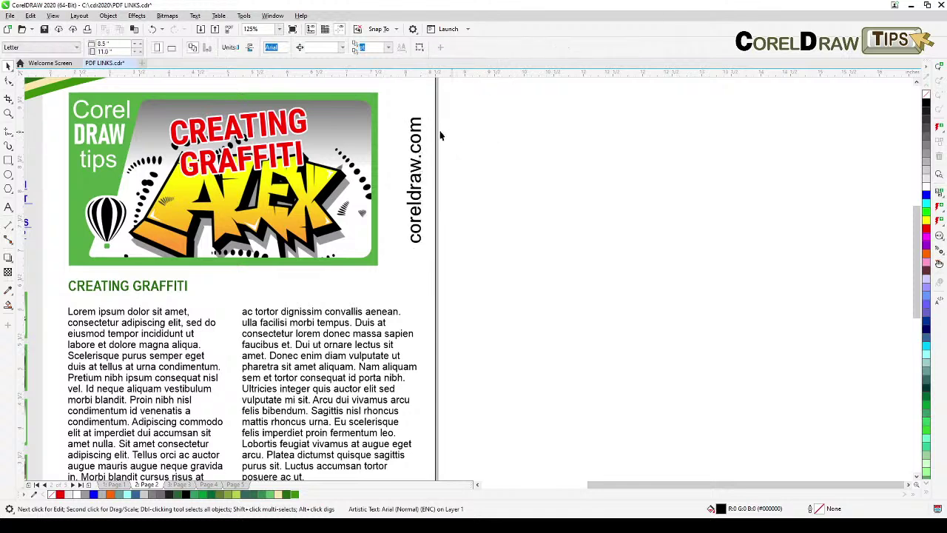
left_click(419, 133)
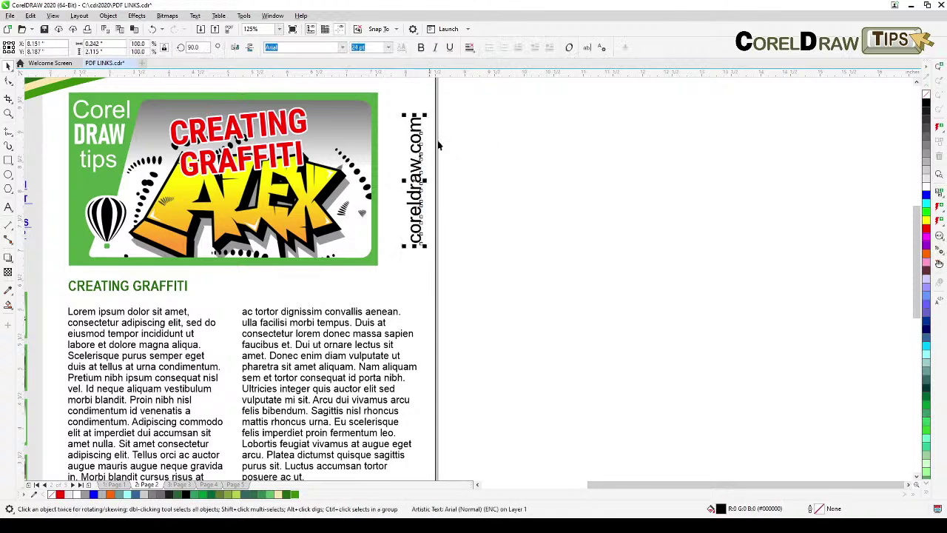
left_click(938, 208)
key("Return")
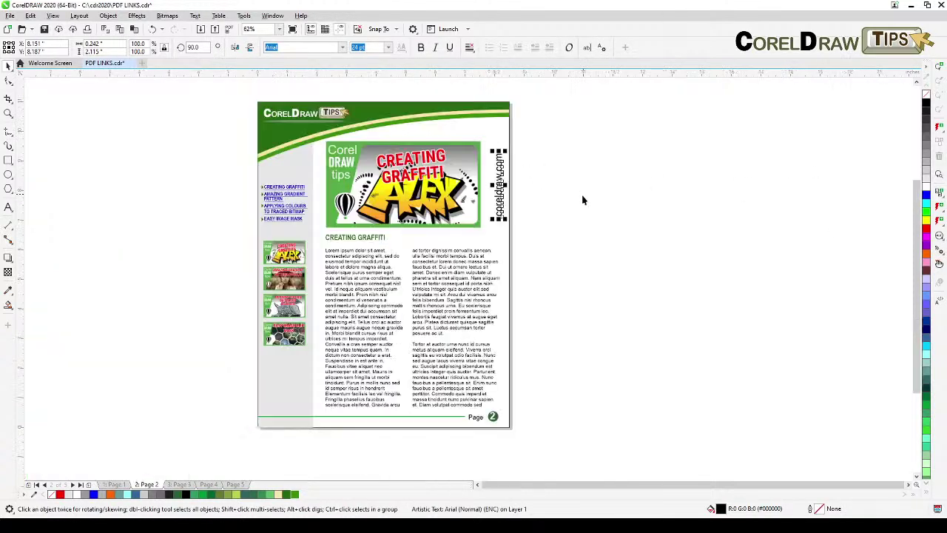
scroll(581, 196, "down", 2)
left_click(639, 253)
left_click_drag(639, 253, 679, 286)
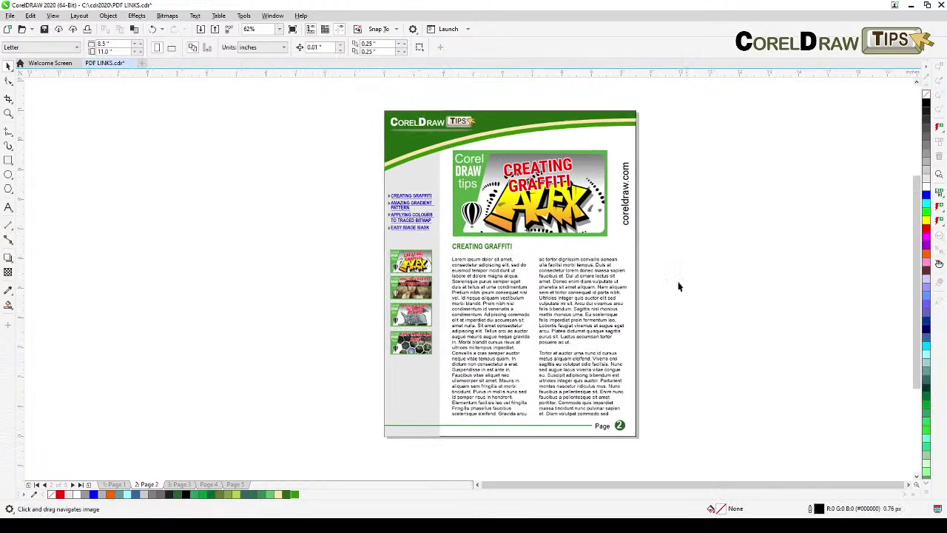
Copy the sidebar links, thumbnails and coreldraw.com label, undoing an accidental move first.
left_click_drag(357, 186, 443, 364)
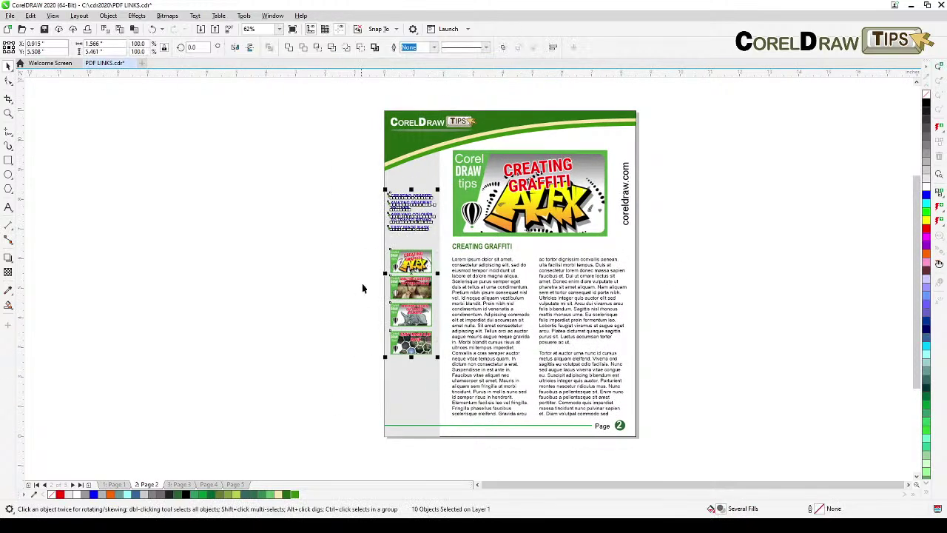
left_click(625, 189, "shift")
left_click_drag(629, 189, 578, 190)
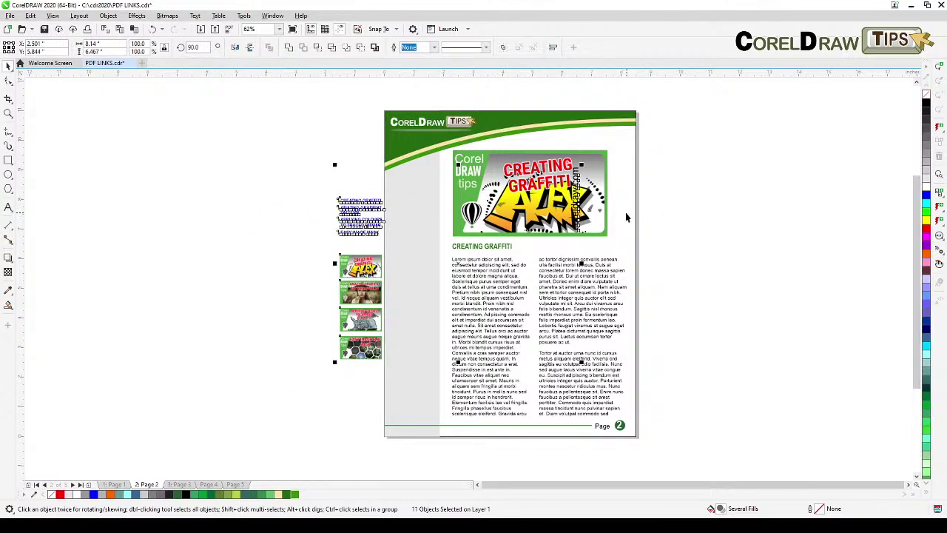
key("ctrl+z")
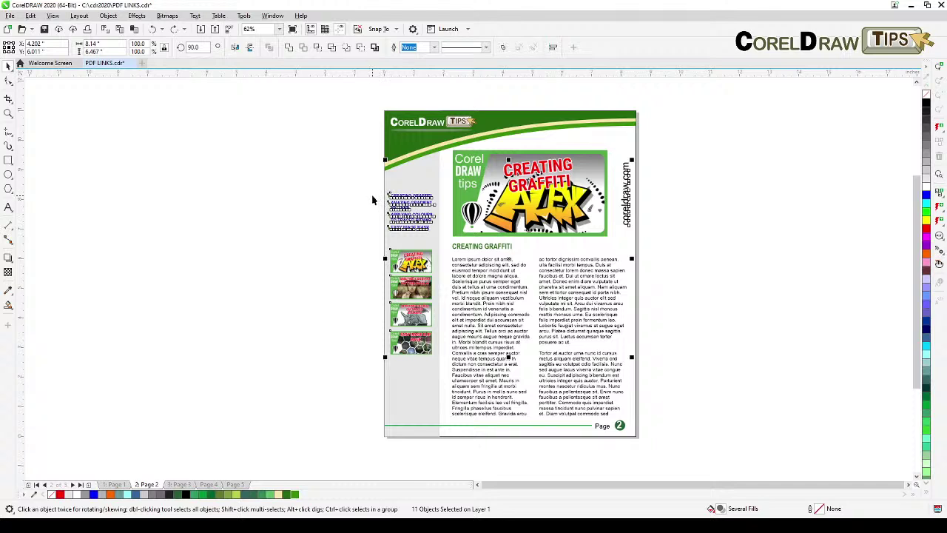
key("ctrl+c")
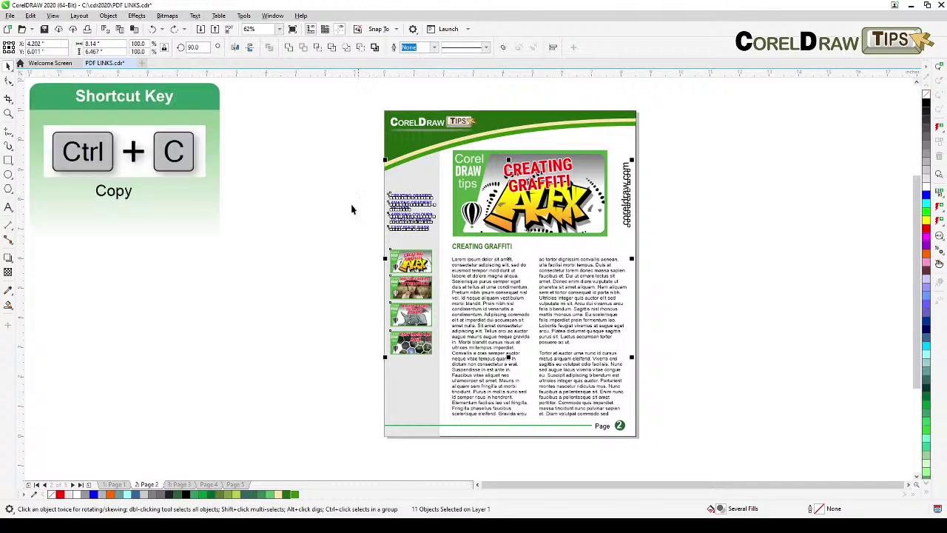
Paste the copied sidebar items onto pages 3, 4 and 5, then return to page 2.
left_click(179, 484)
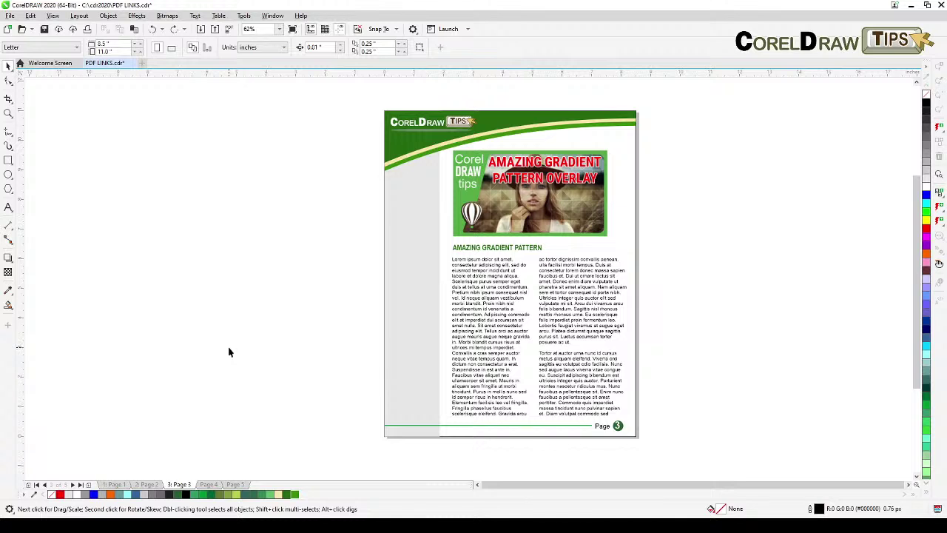
key("ctrl+v")
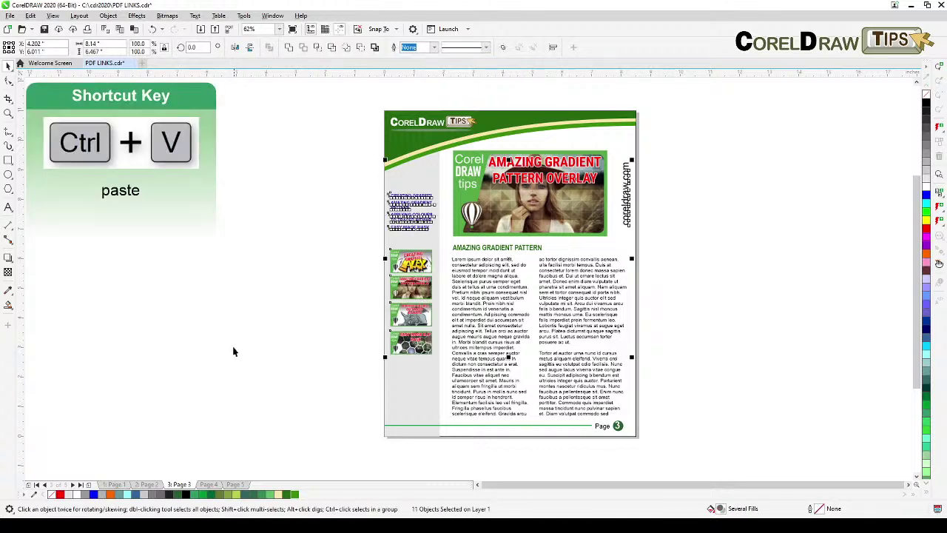
left_click(209, 485)
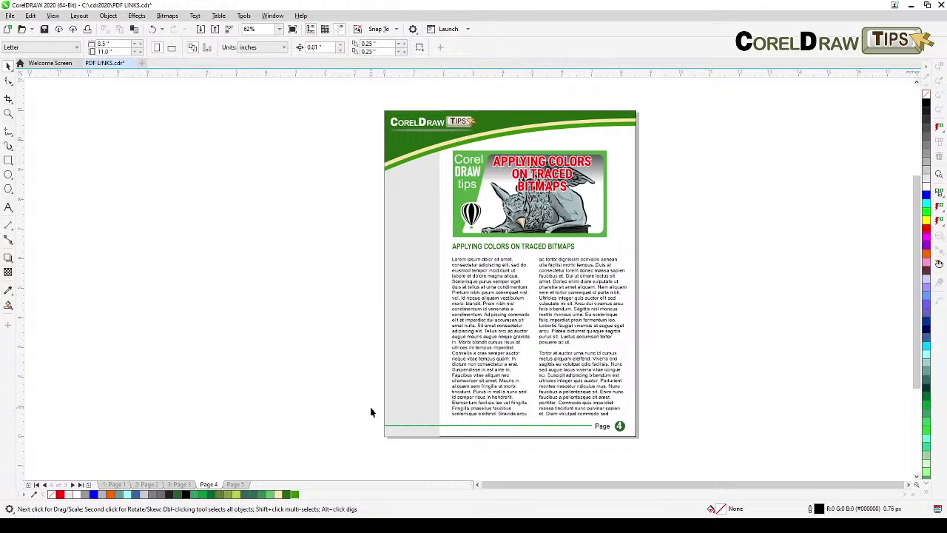
key("ctrl+v")
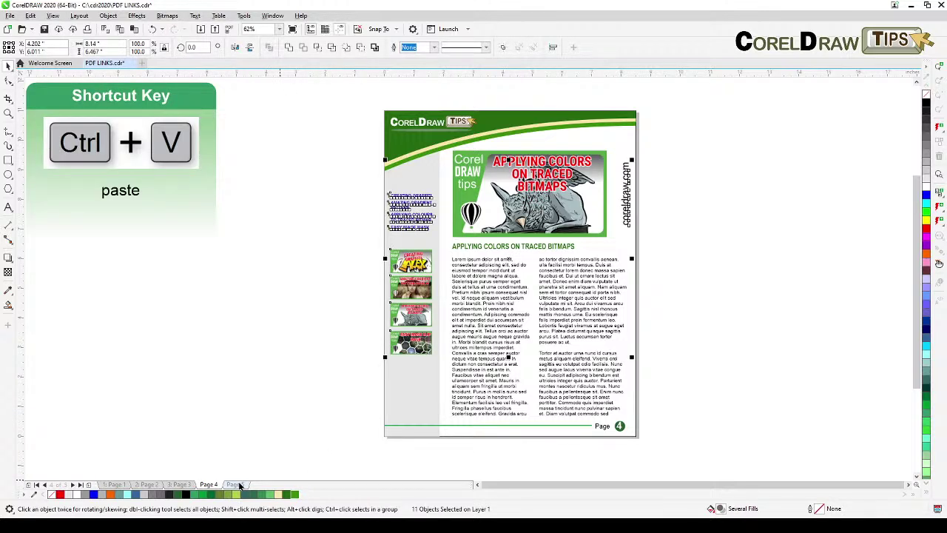
left_click(237, 485)
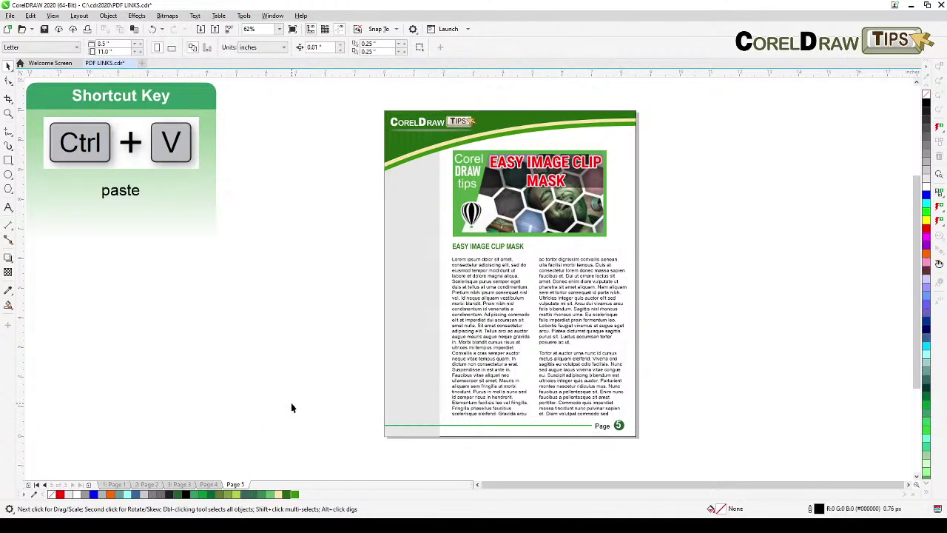
key("ctrl+v")
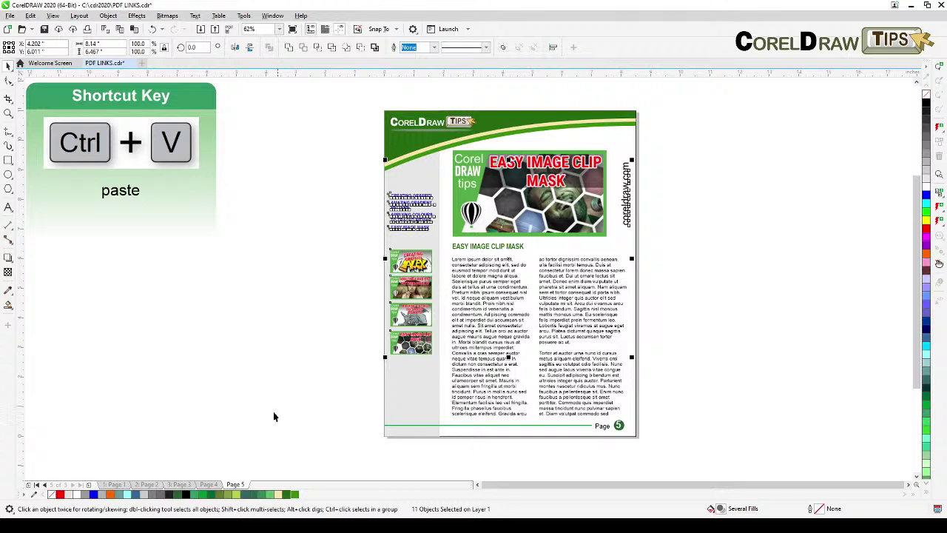
left_click(216, 403)
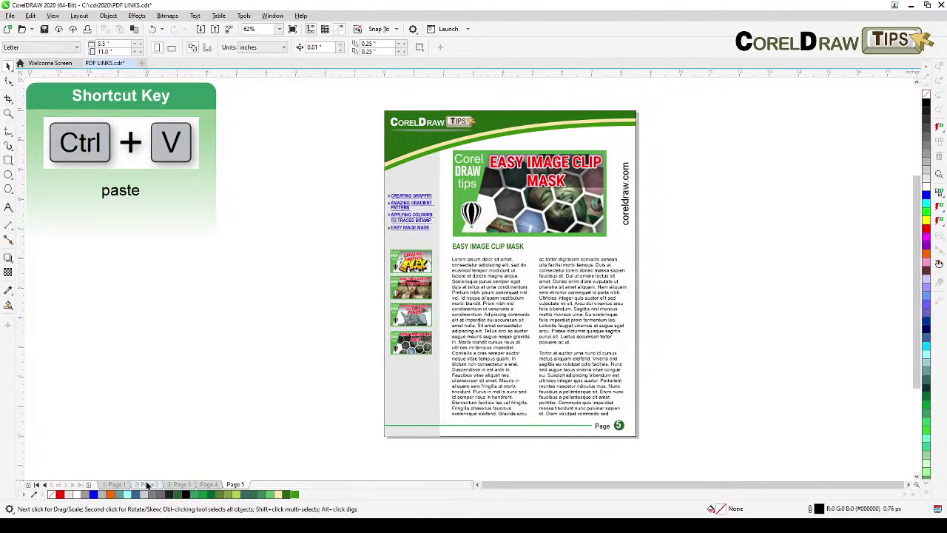
left_click(146, 484)
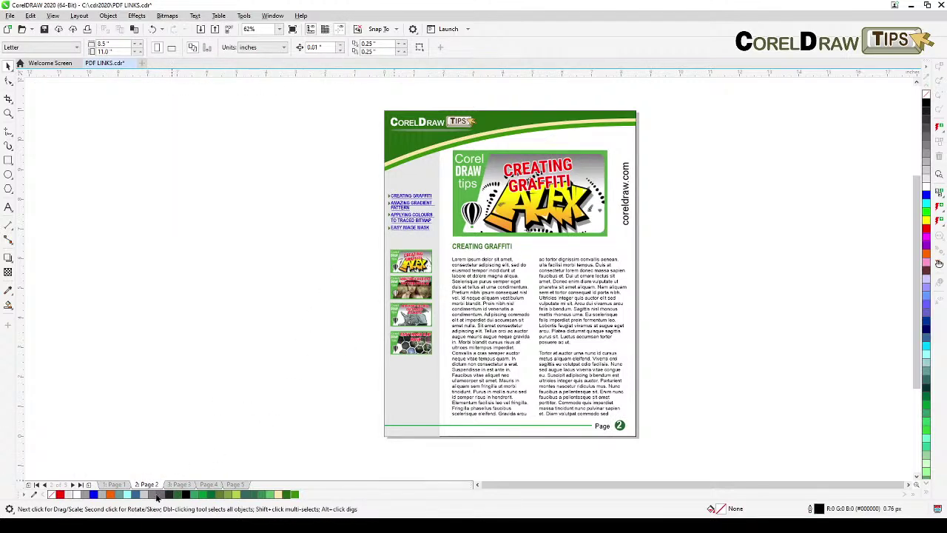
scroll(378, 315, "up", 2)
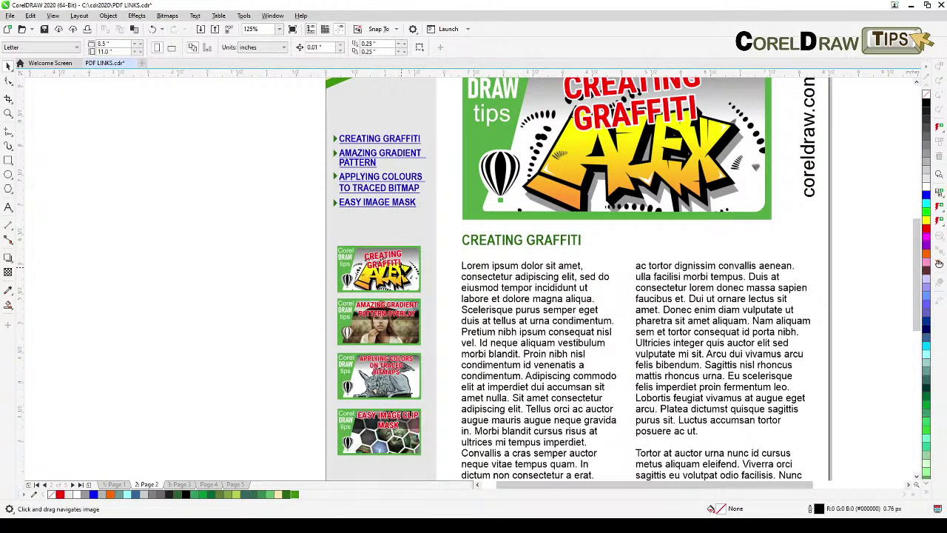
Give the Creating Graffiti thumbnail on page 2 a uniform transparency of 81.
left_click(397, 268)
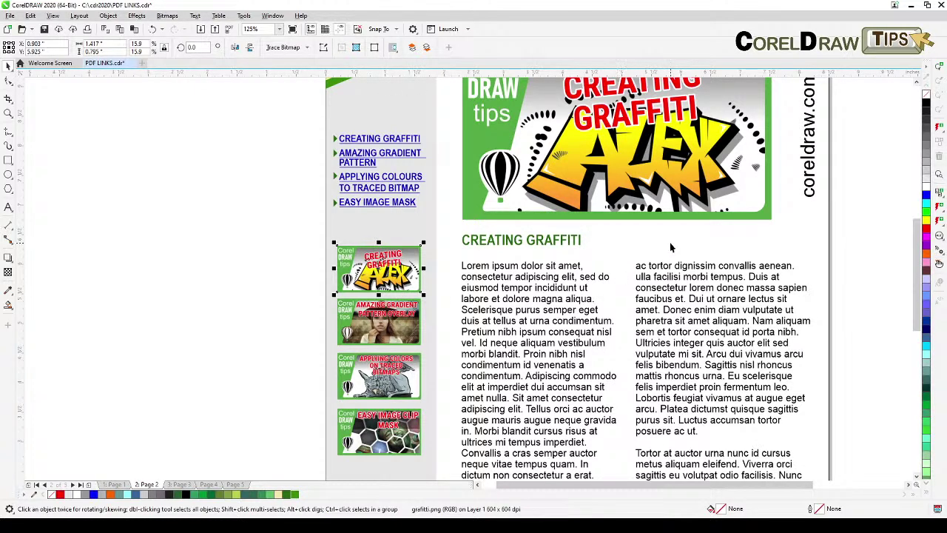
left_click(8, 272)
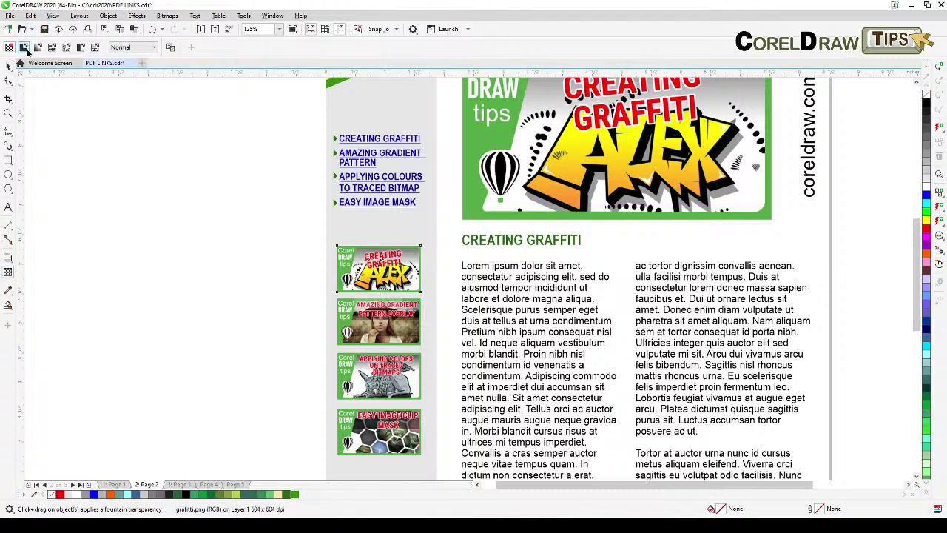
left_click(23, 48)
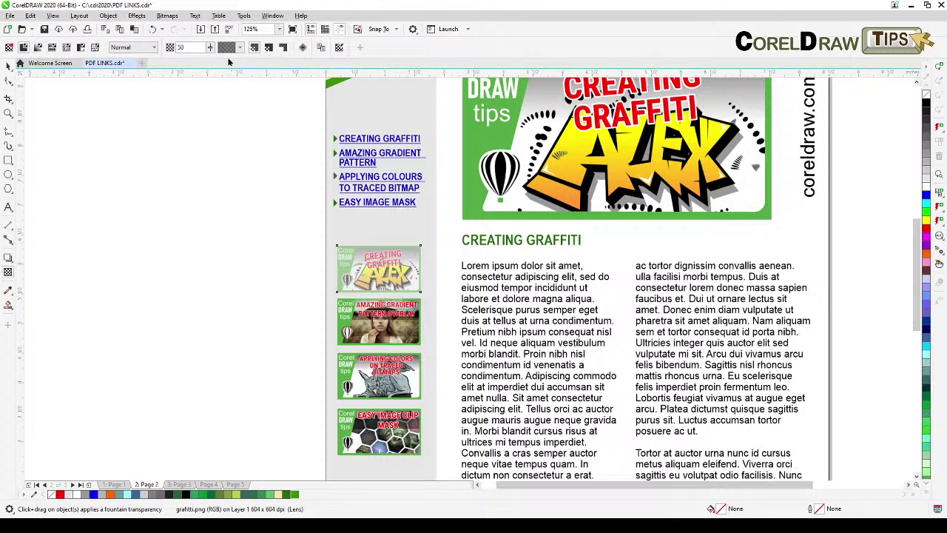
left_click_drag(210, 49, 231, 69)
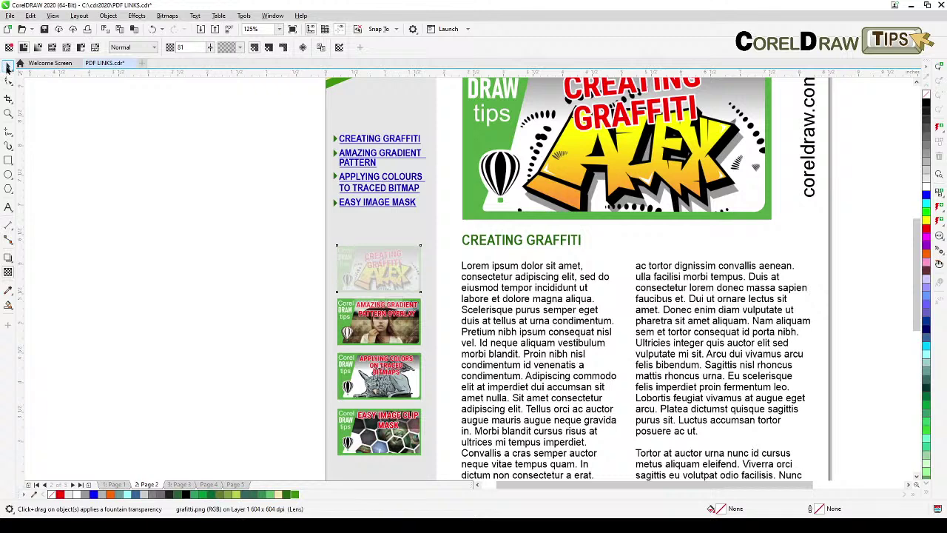
Return to the Pick tool, deselect the thumbnail, and select the sidebar topic list text.
left_click(8, 67)
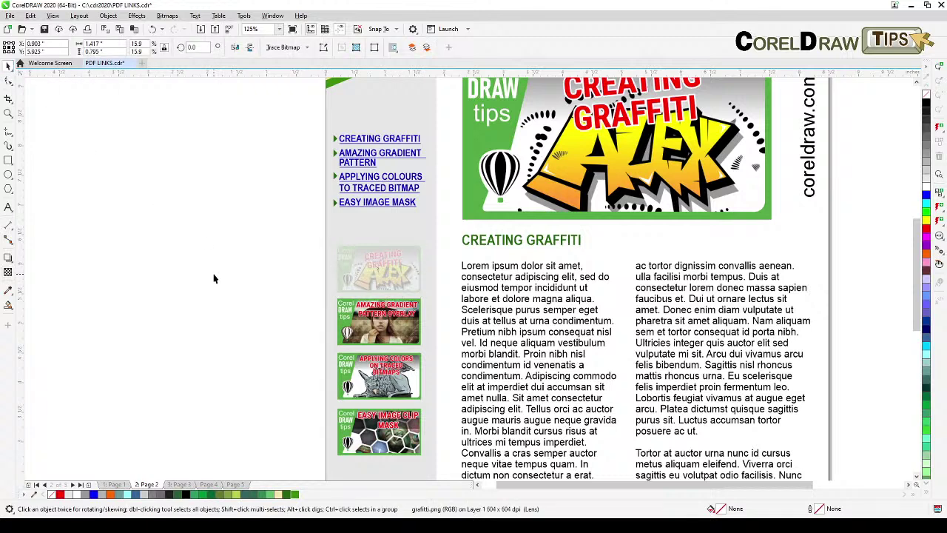
left_click(213, 278)
scroll(400, 257, "left", 1)
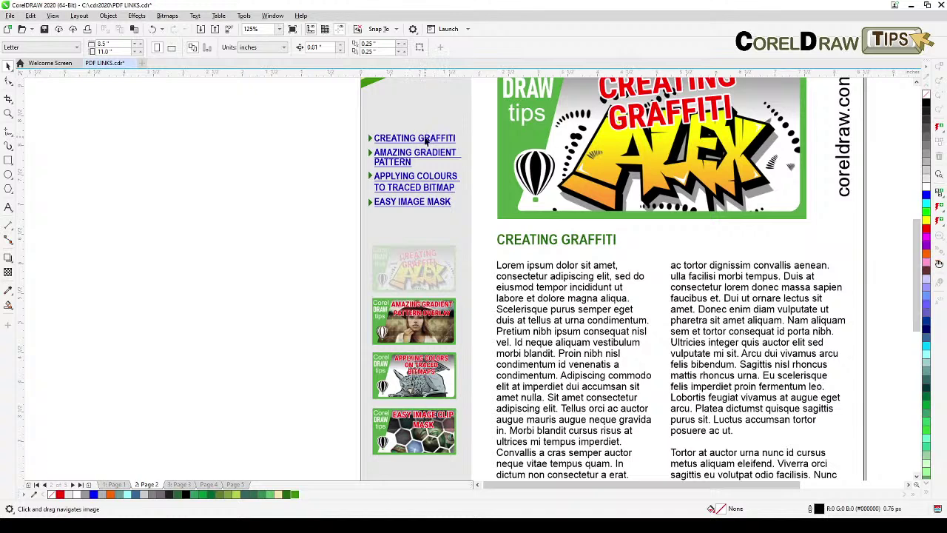
scroll(426, 140, "up", 1)
left_click(403, 153)
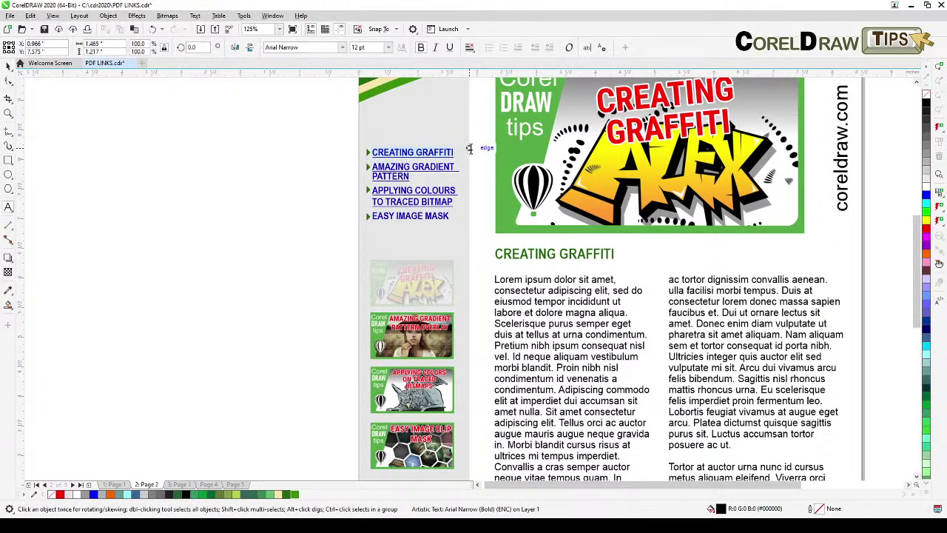
Clear the PAGE2 hyperlink target from the sidebar topic list.
left_click(939, 210)
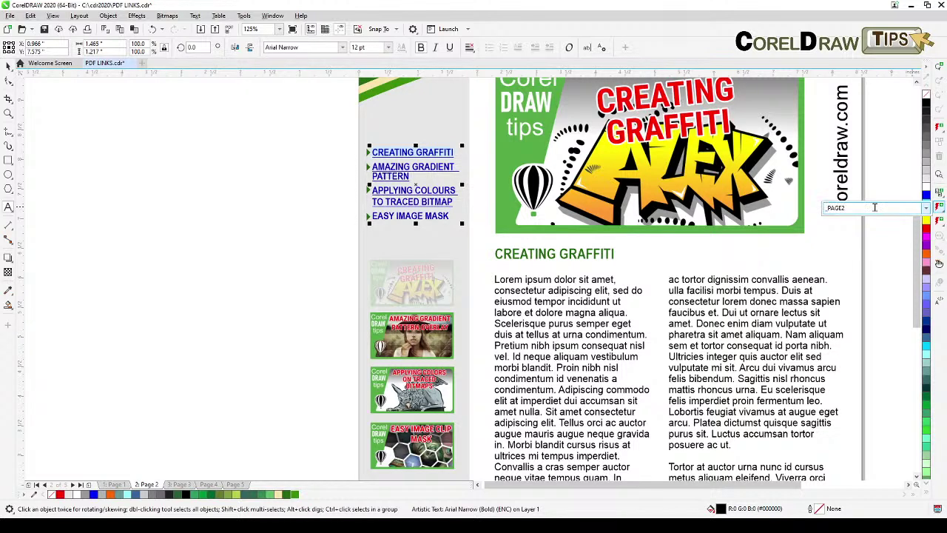
key("BackSpace")
key("Return")
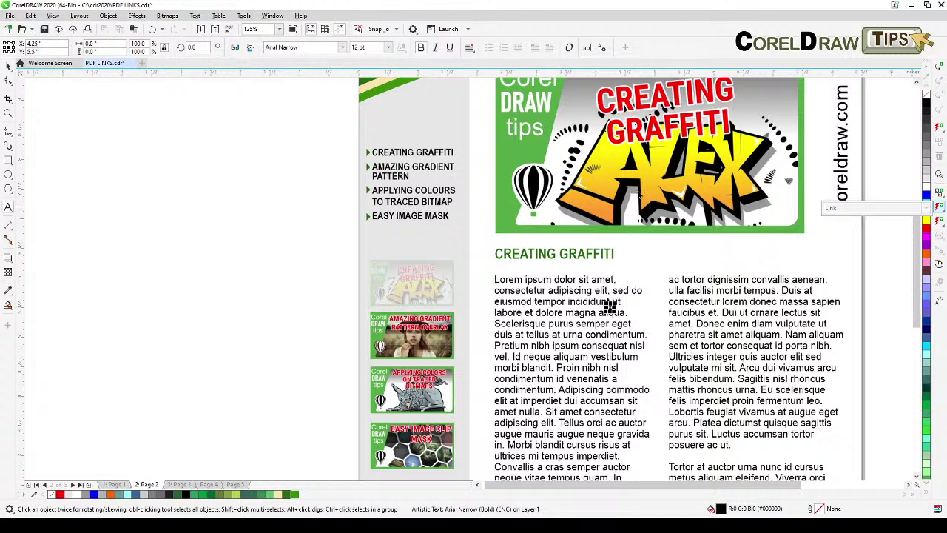
Reselect and deselect the sidebar topic list to confirm the link is gone.
left_click(376, 201)
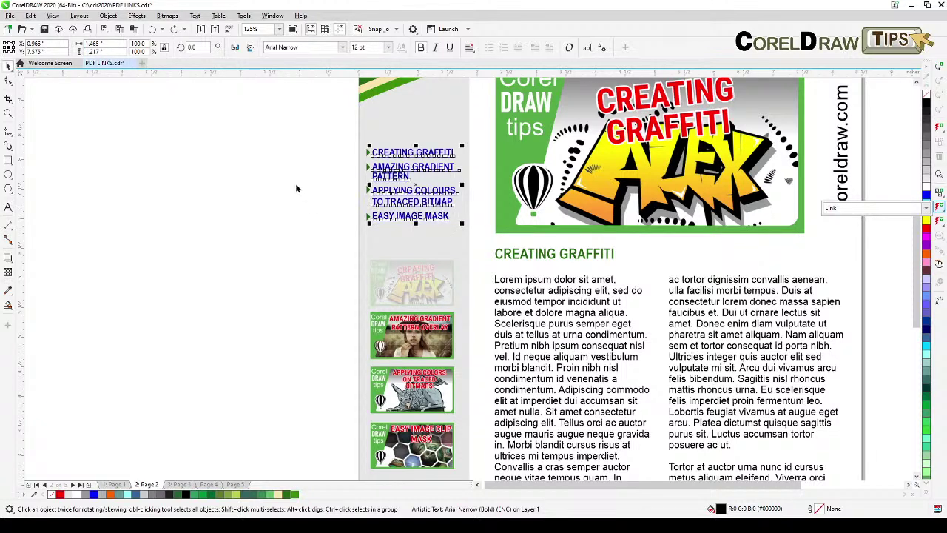
left_click(333, 190)
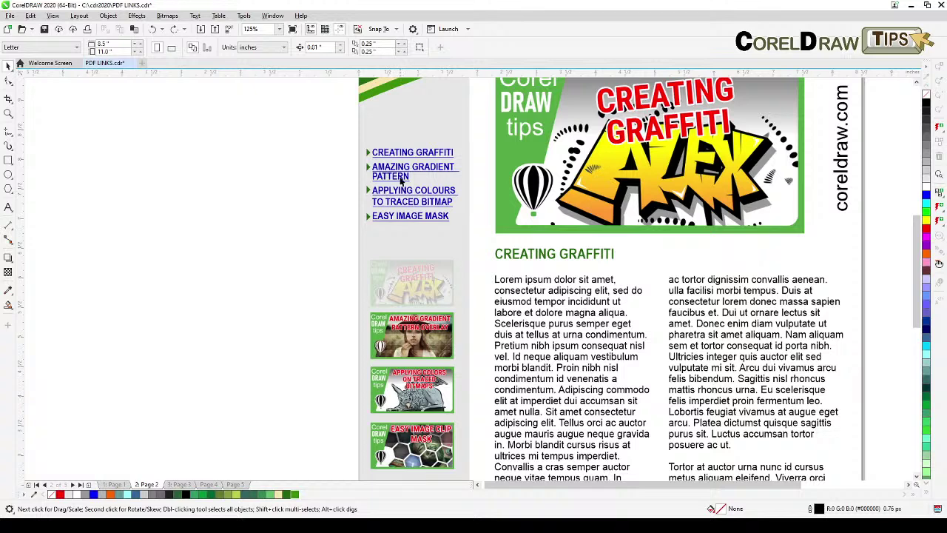
left_click(405, 156)
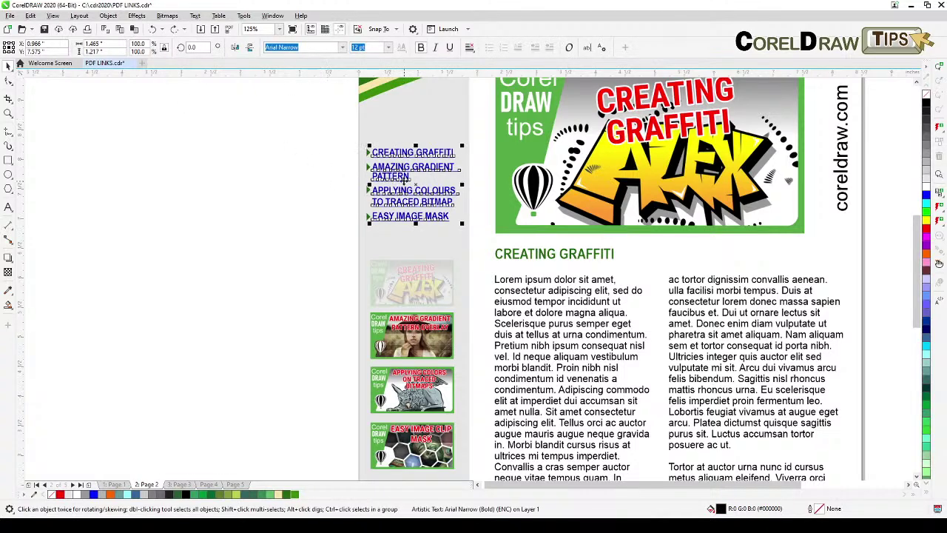
left_click(289, 278)
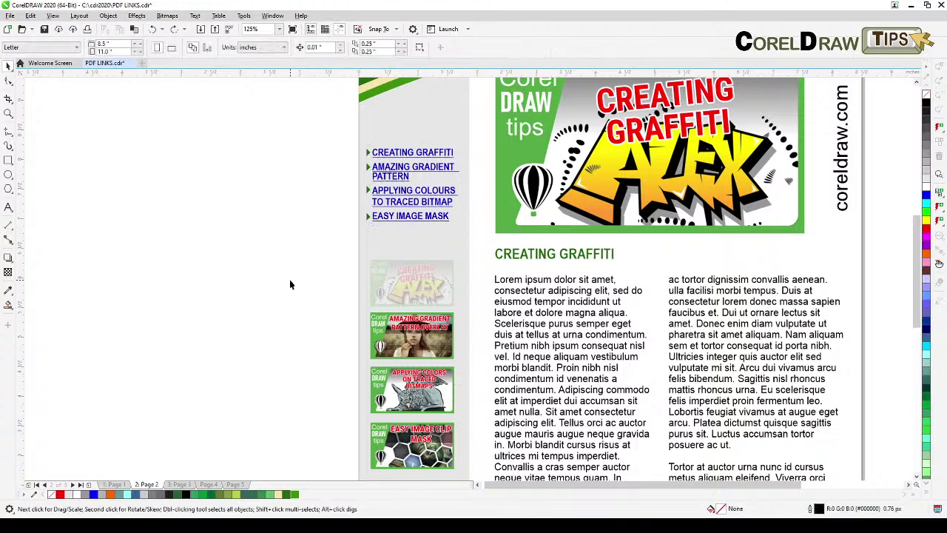
On page 3, give the Amazing Gradient Pattern thumbnail uniform transparency of 80.
left_click(180, 485)
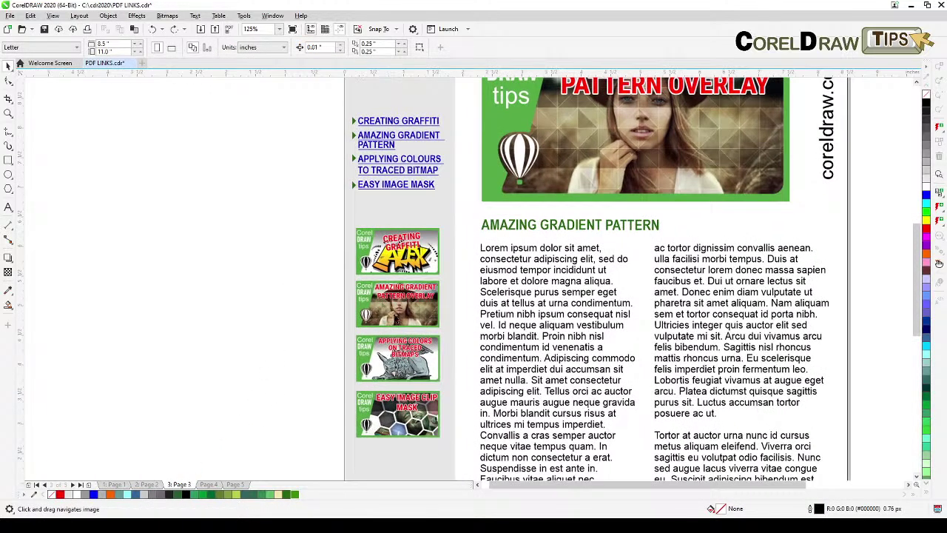
left_click(395, 305)
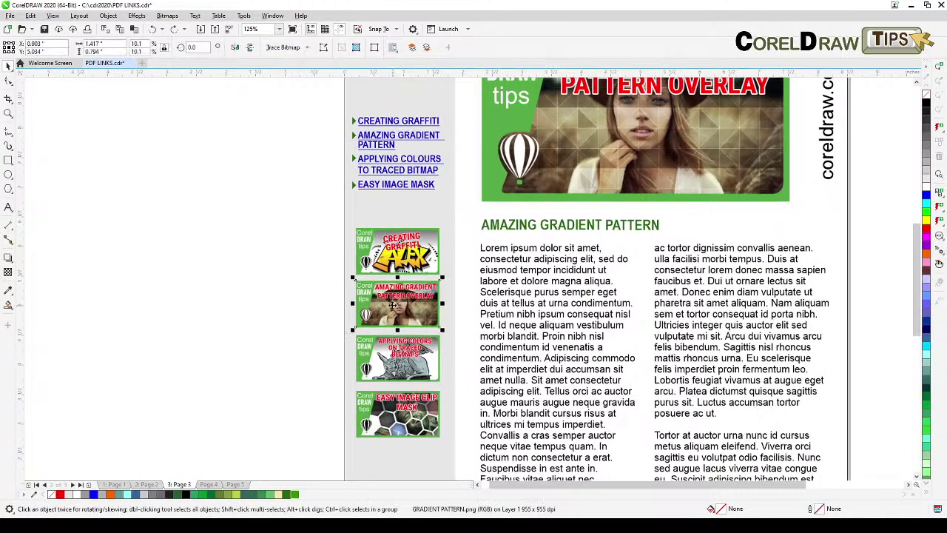
left_click(8, 271)
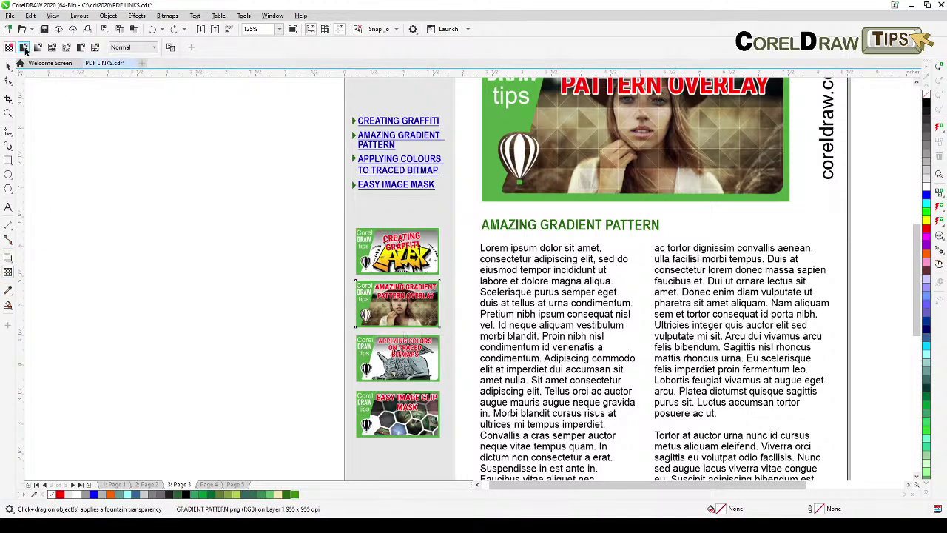
left_click(24, 47)
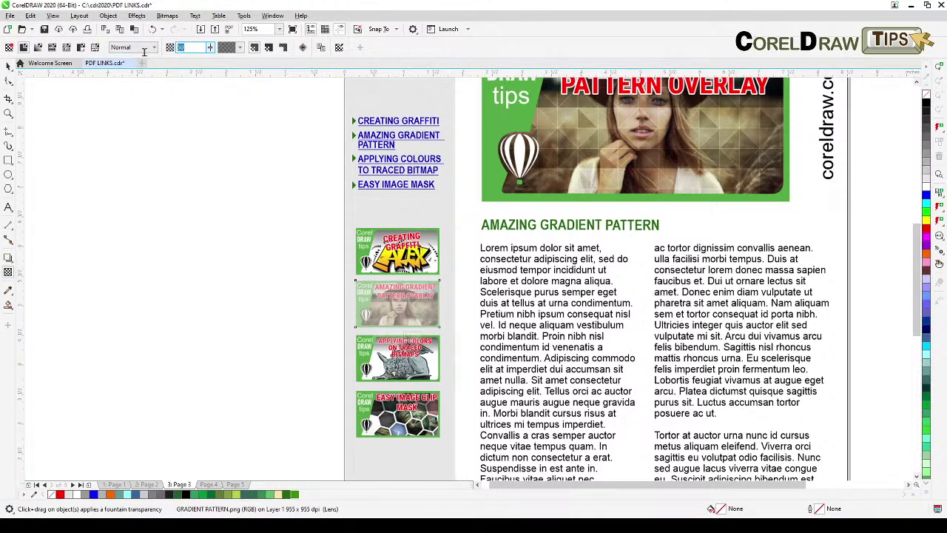
type("80")
key("Return")
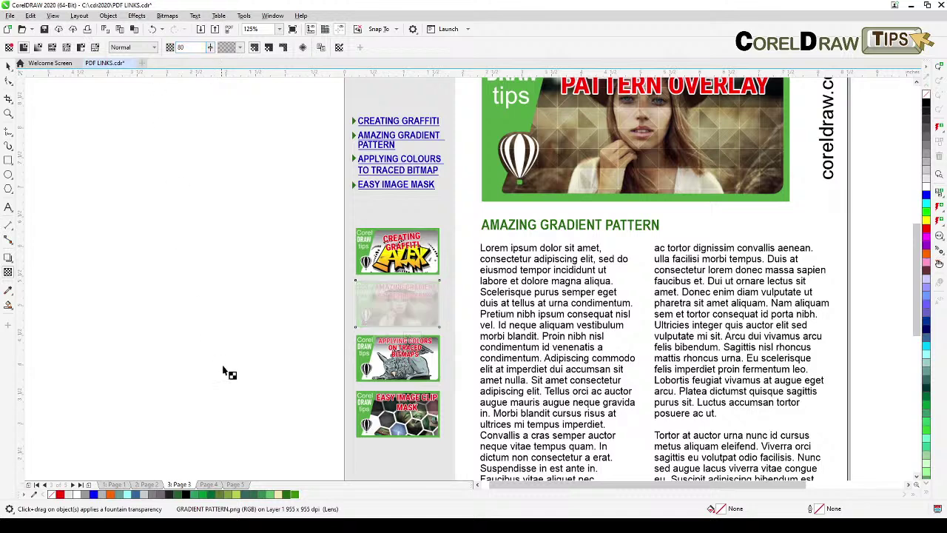
left_click(9, 65)
left_click(208, 343)
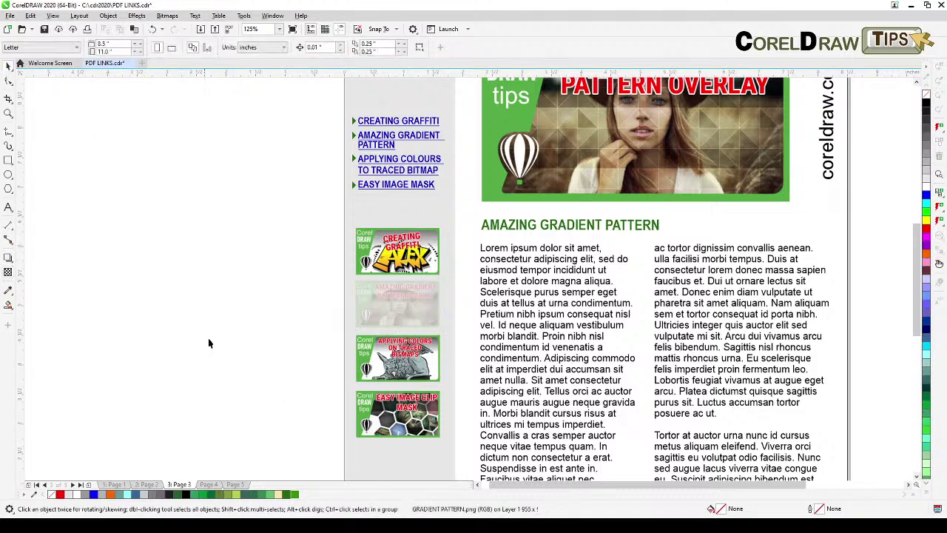
On page 4, make the Applying Colors thumbnail uniformly 80% transparent.
left_click(209, 484)
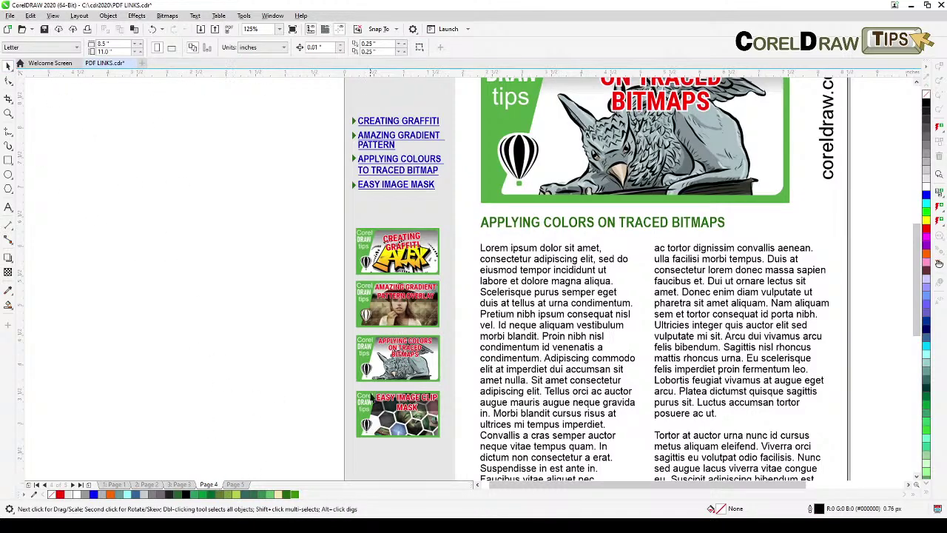
left_click(384, 365)
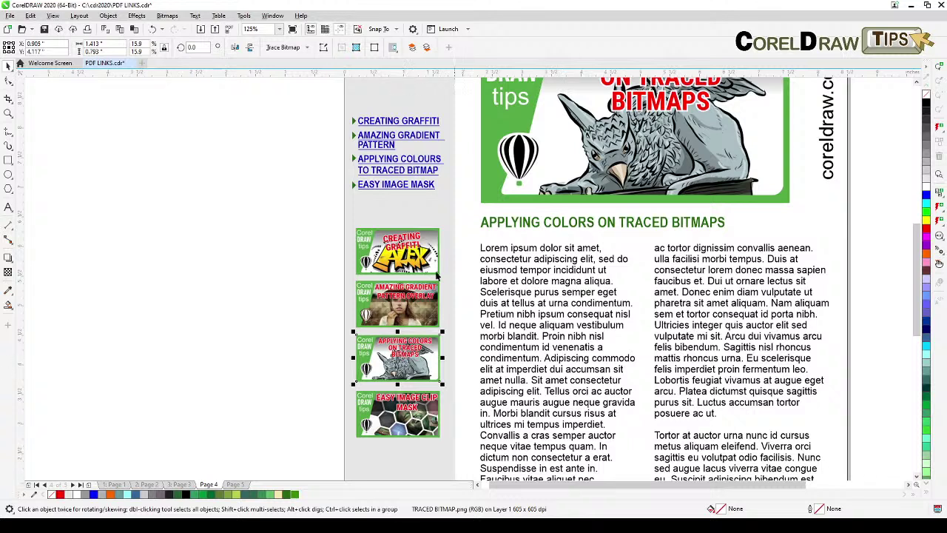
left_click(9, 272)
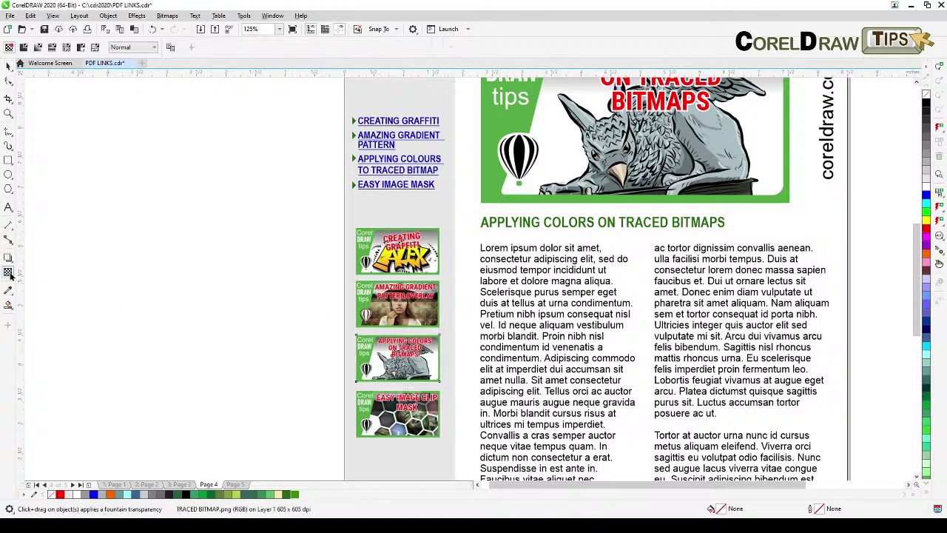
left_click(23, 47)
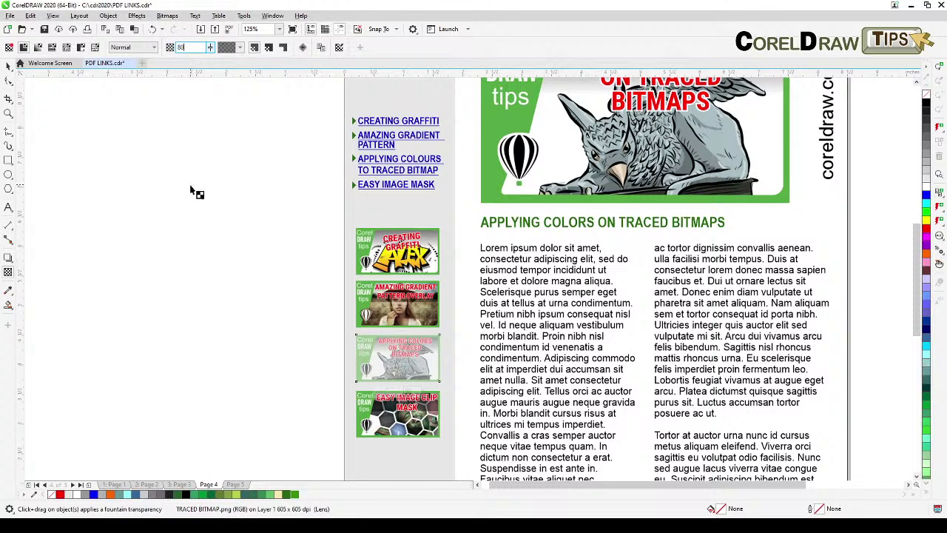
key("Return")
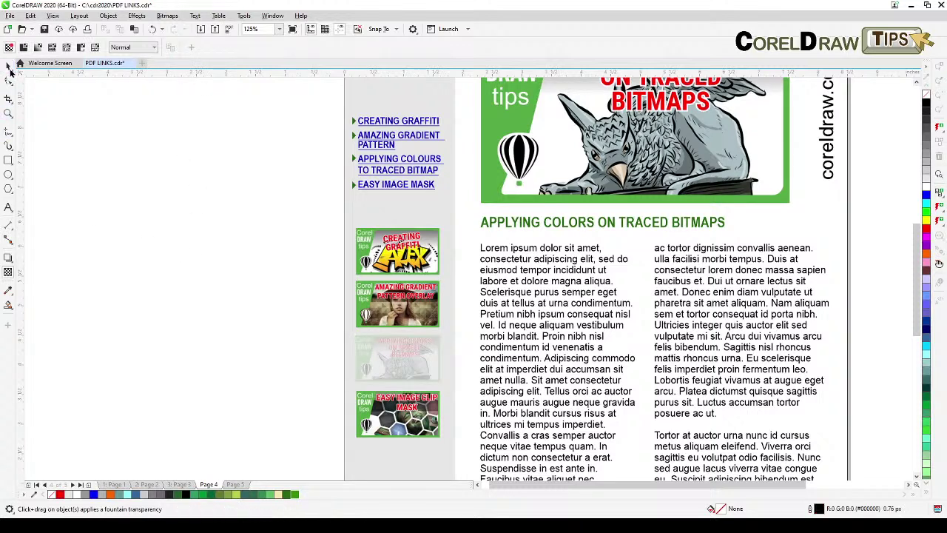
left_click(8, 65)
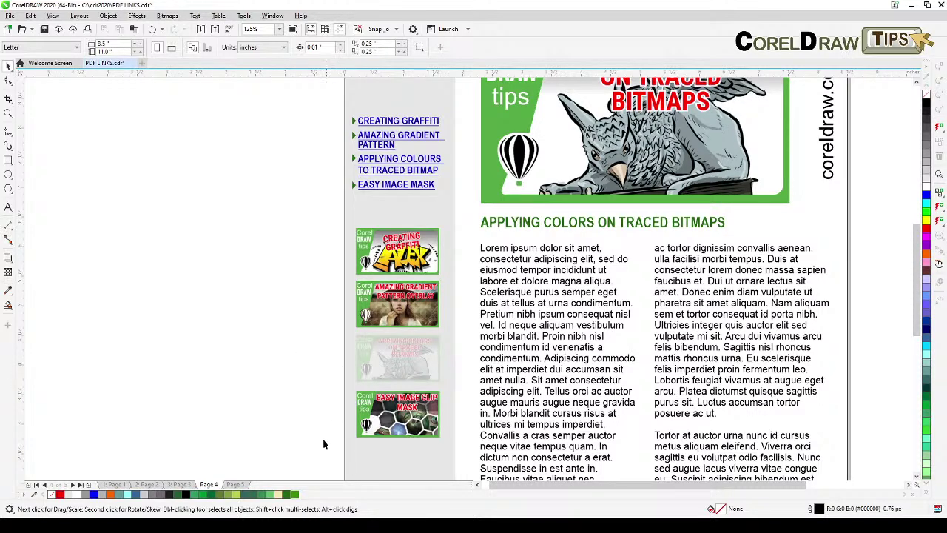
On page 5, apply 80 uniform transparency to the Easy Image Clip Mask thumbnail.
left_click(235, 485)
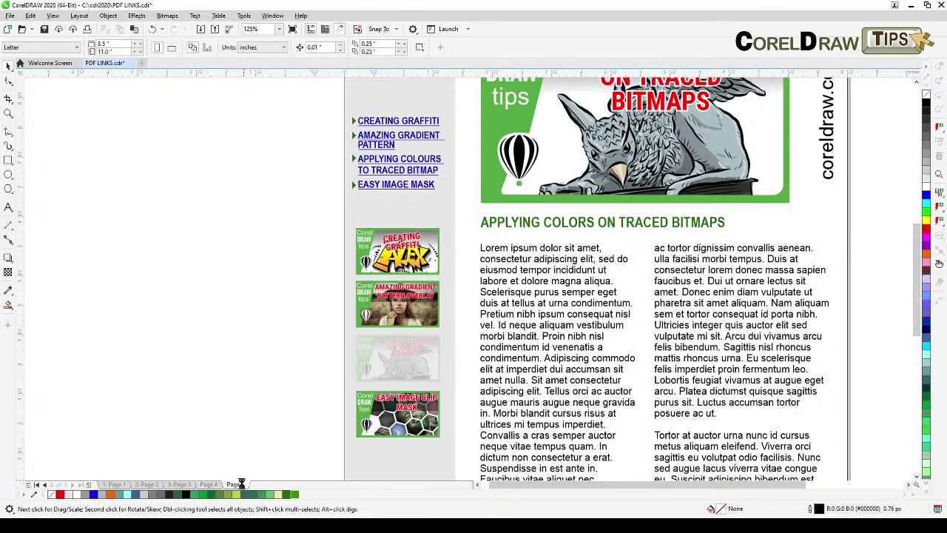
left_click(378, 429)
left_click(9, 272)
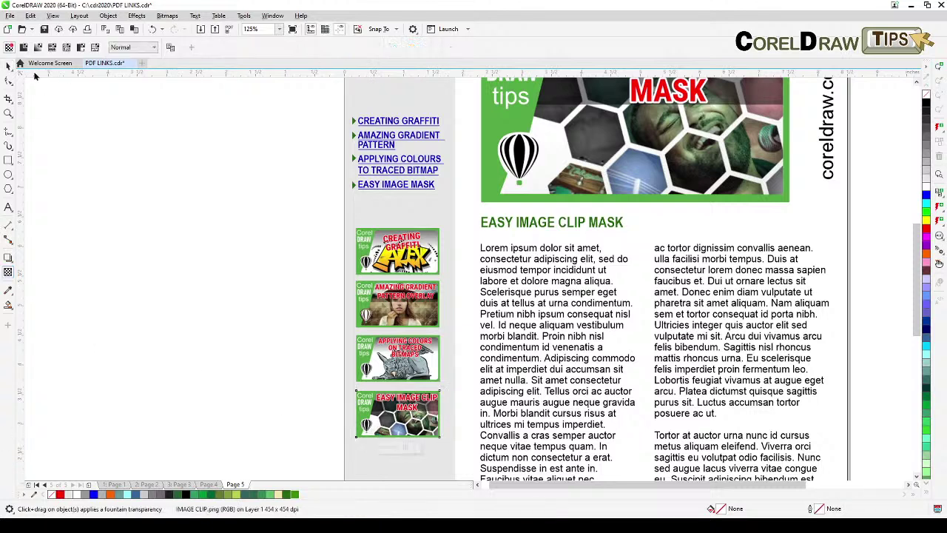
left_click(23, 47)
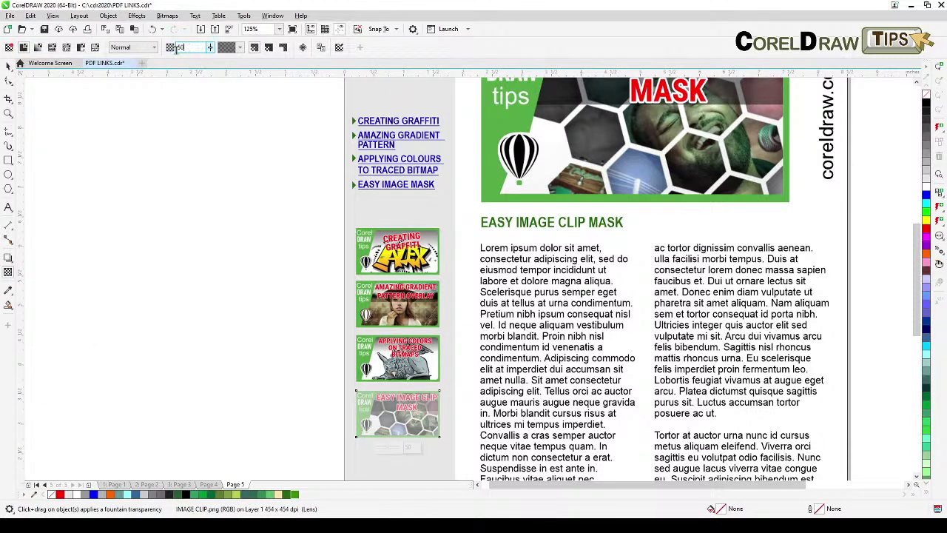
left_click(152, 292)
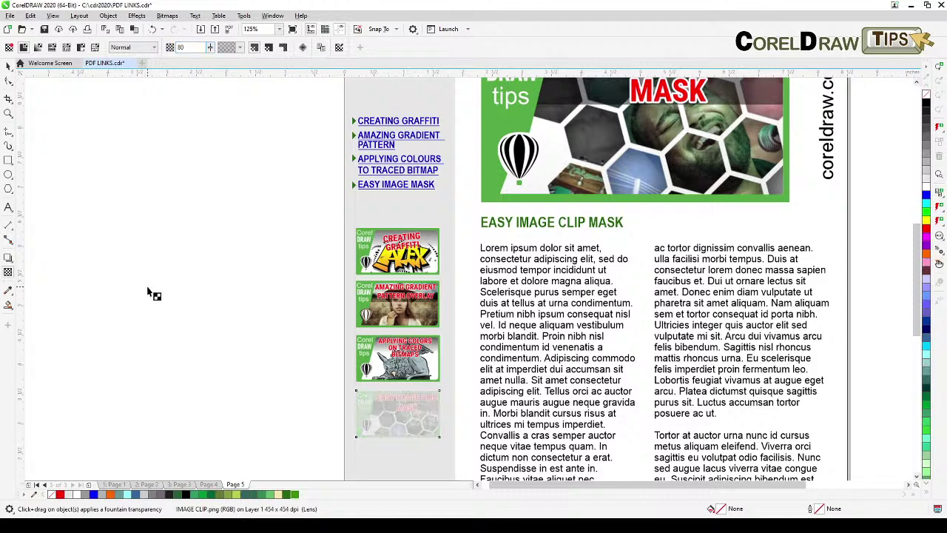
Recentre the page and review the faded thumbnails on pages 2 through 5, ending on page 1.
left_click(8, 67)
scroll(156, 213, "down", 2)
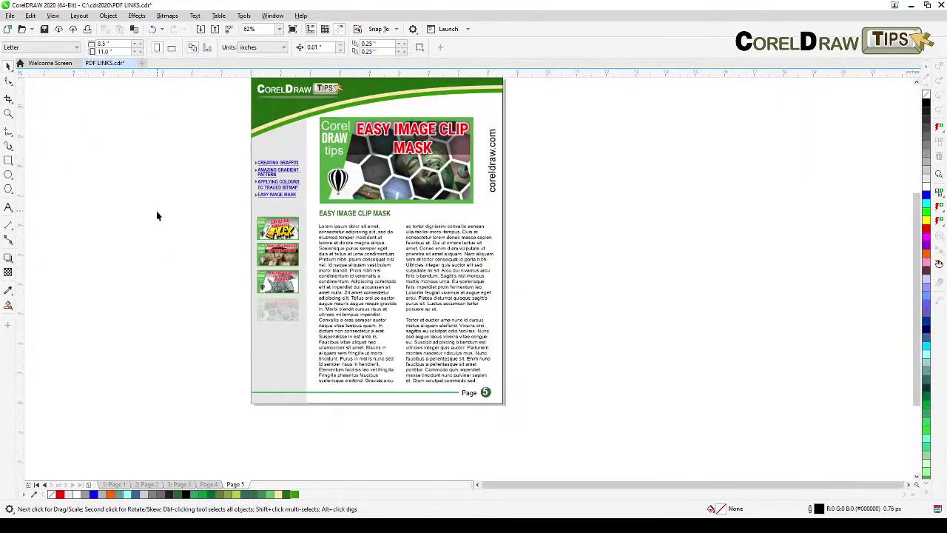
left_click_drag(156, 214, 236, 255)
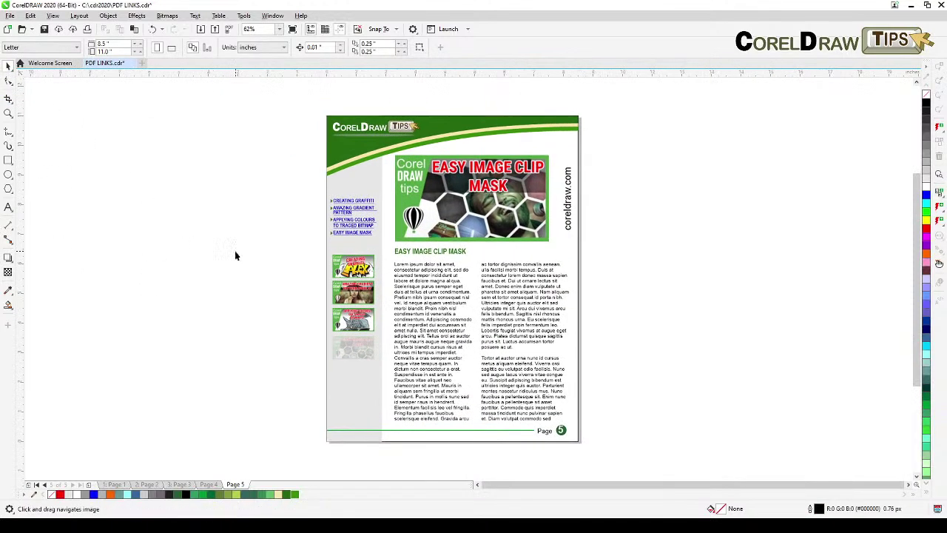
left_click(146, 485)
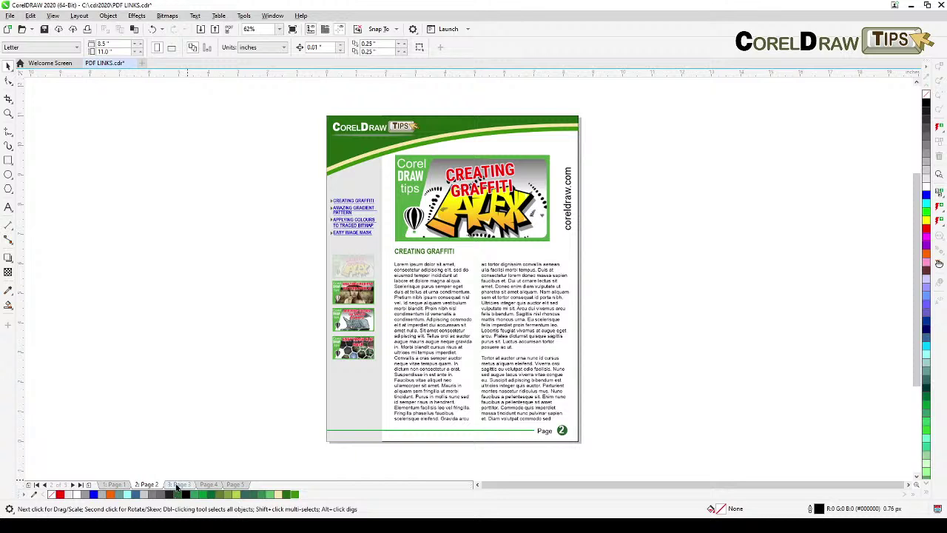
left_click(177, 485)
left_click(209, 485)
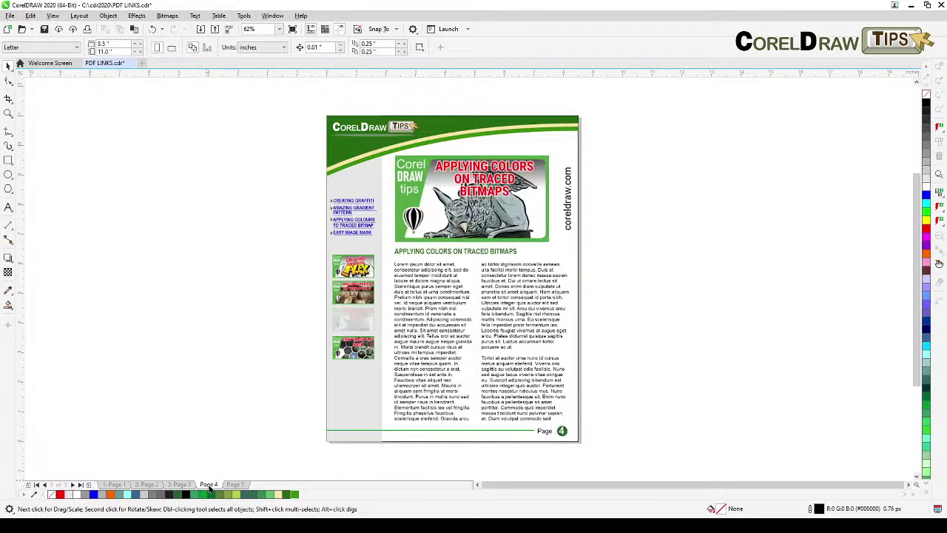
left_click(236, 485)
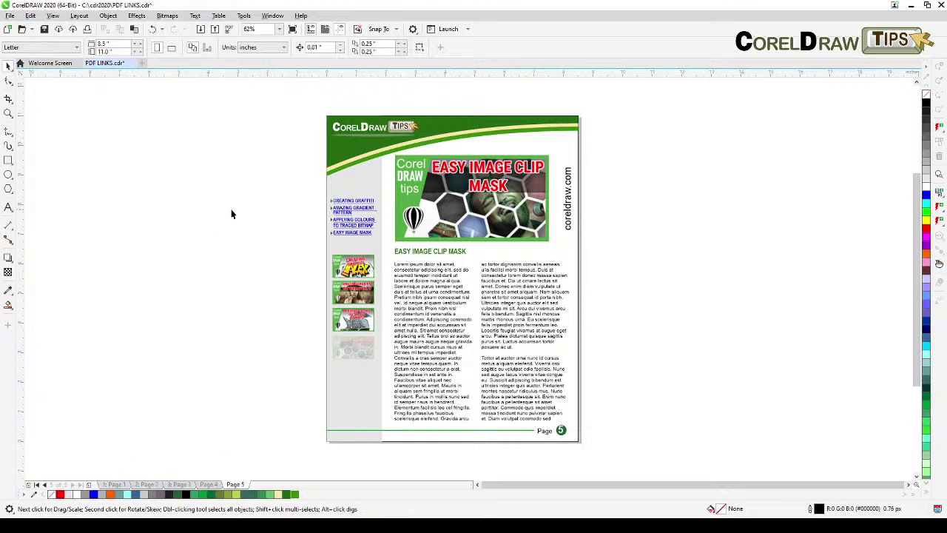
left_click(115, 485)
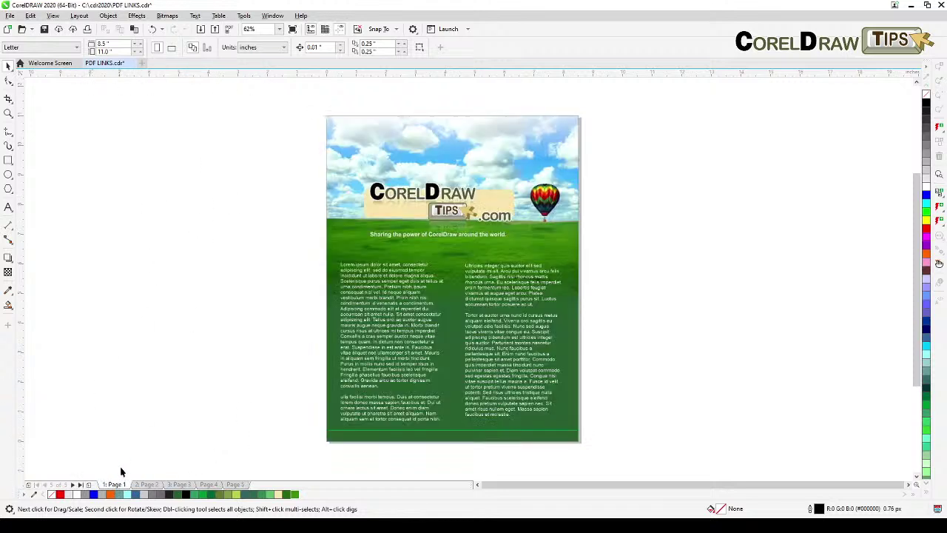
Start Publish to PDF, reposition the dialog, and name the output file interactive.pdf.
left_click(10, 17)
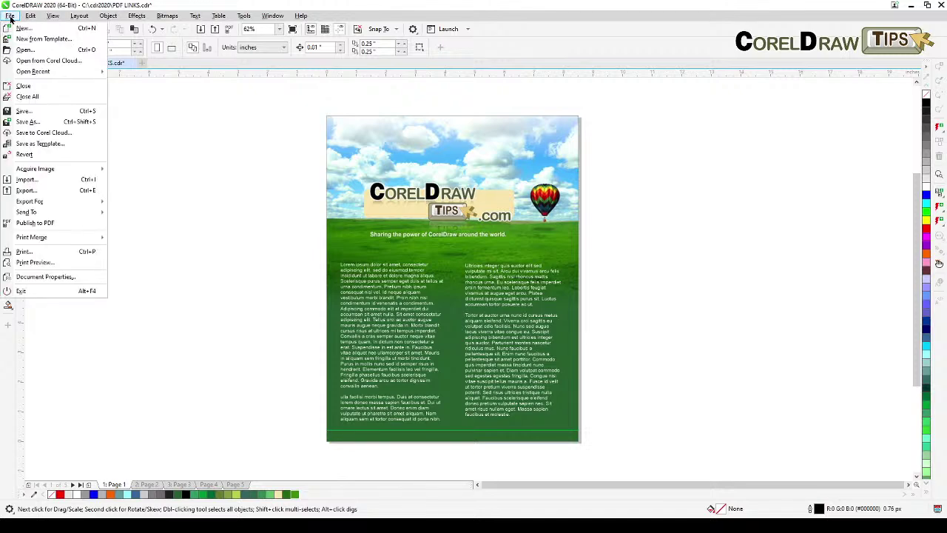
left_click(66, 224)
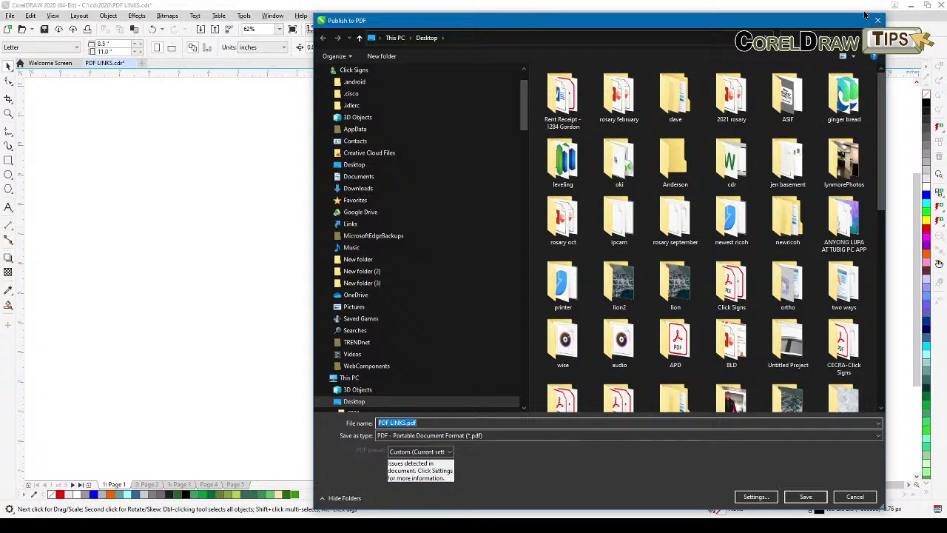
left_click_drag(862, 13, 820, 182)
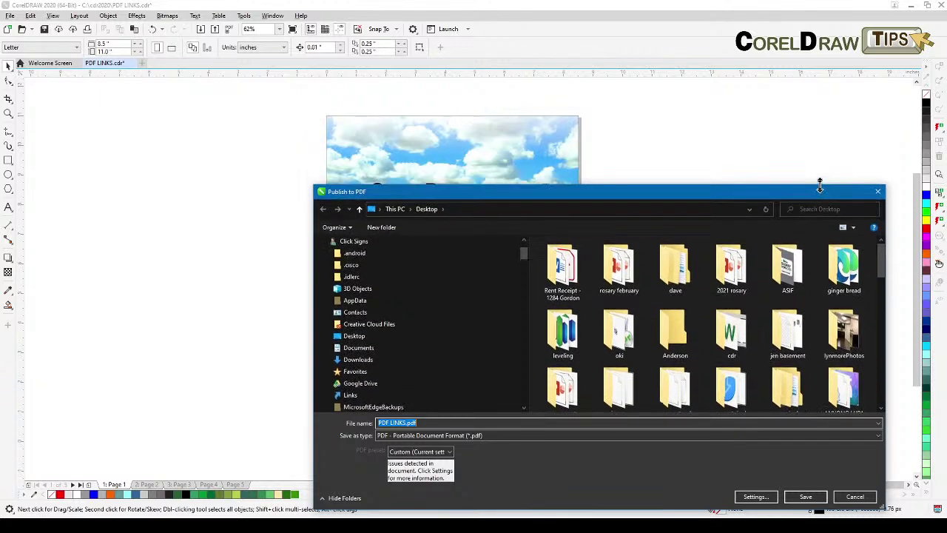
left_click_drag(761, 194, 711, 82)
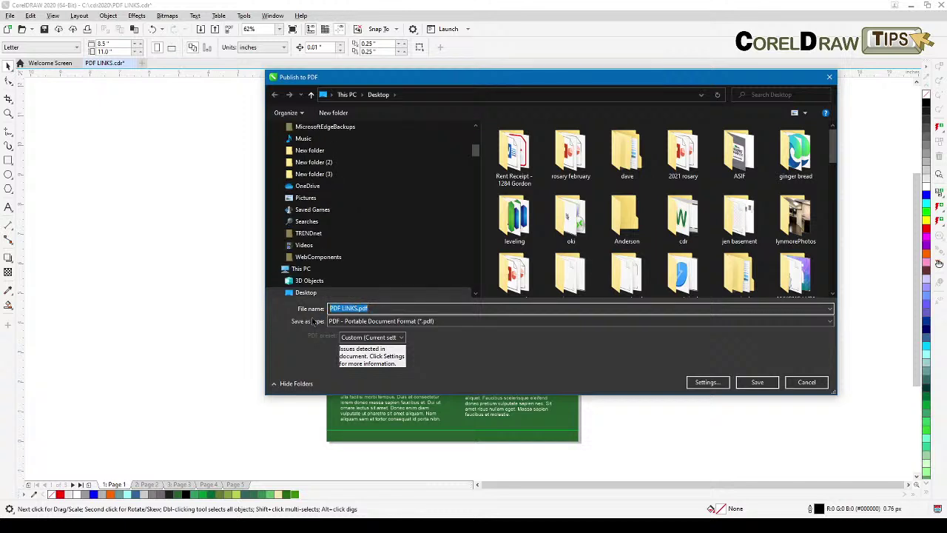
type("interactive")
Enable Include hyperlinks and Generate bookmarks in the PDF settings, then publish interactive.pdf.
left_click(707, 382)
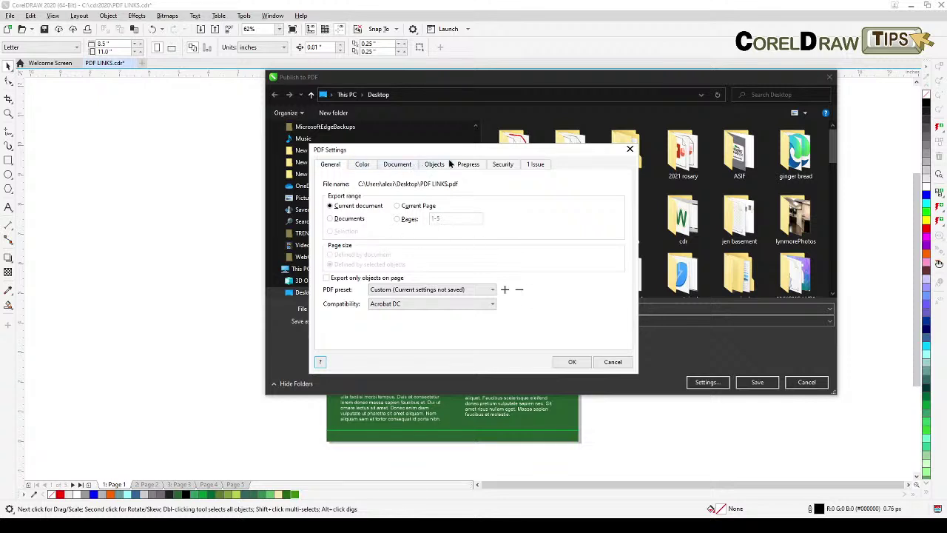
left_click(387, 166)
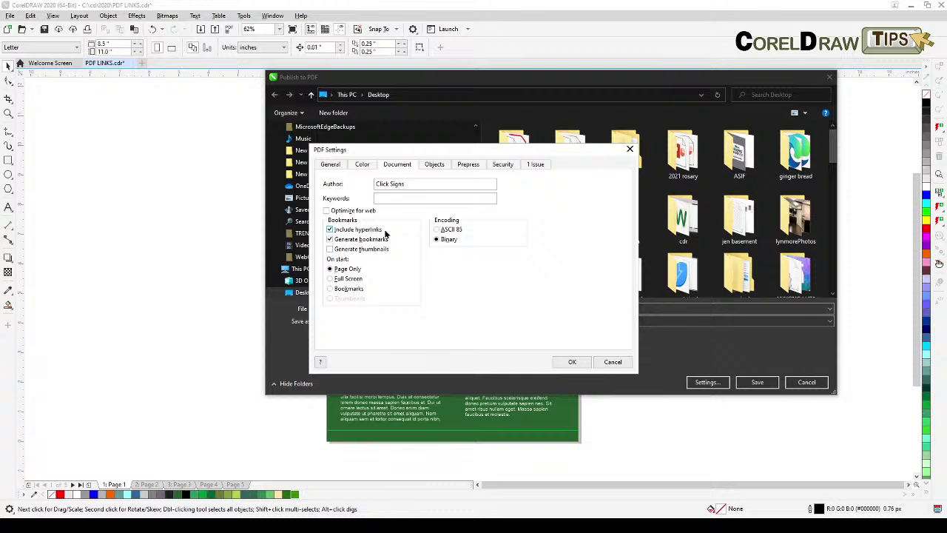
left_click(572, 362)
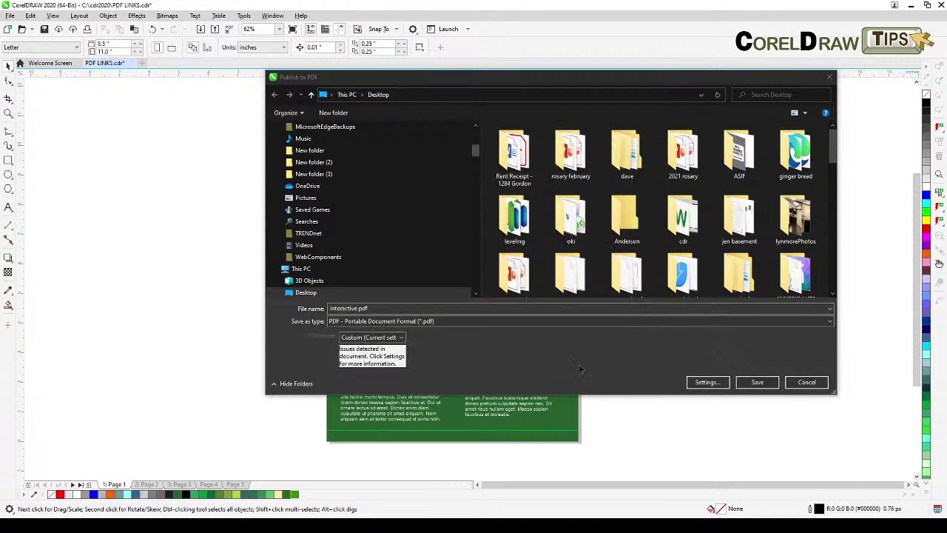
left_click(757, 382)
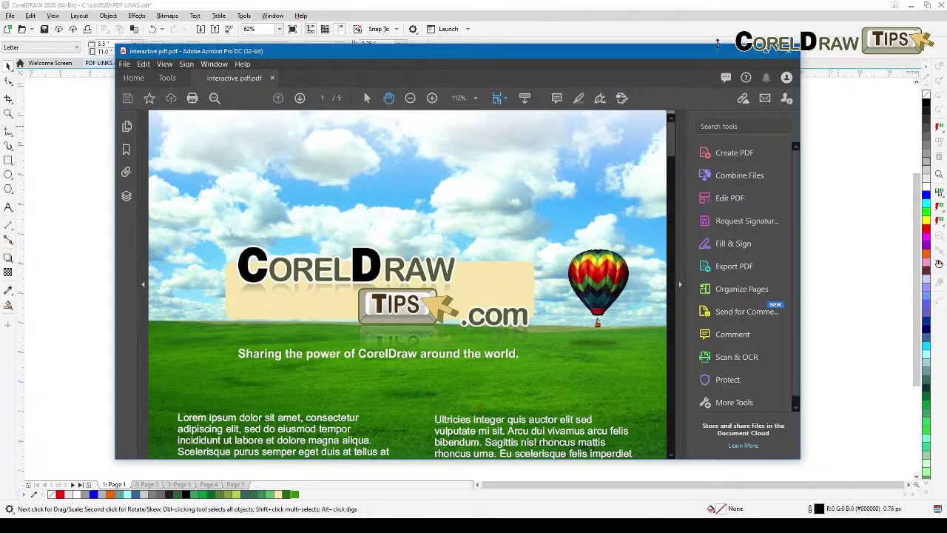
Enlarge the Acrobat window, fit one full page in view, and scroll to page 2.
left_click_drag(716, 44, 713, 11)
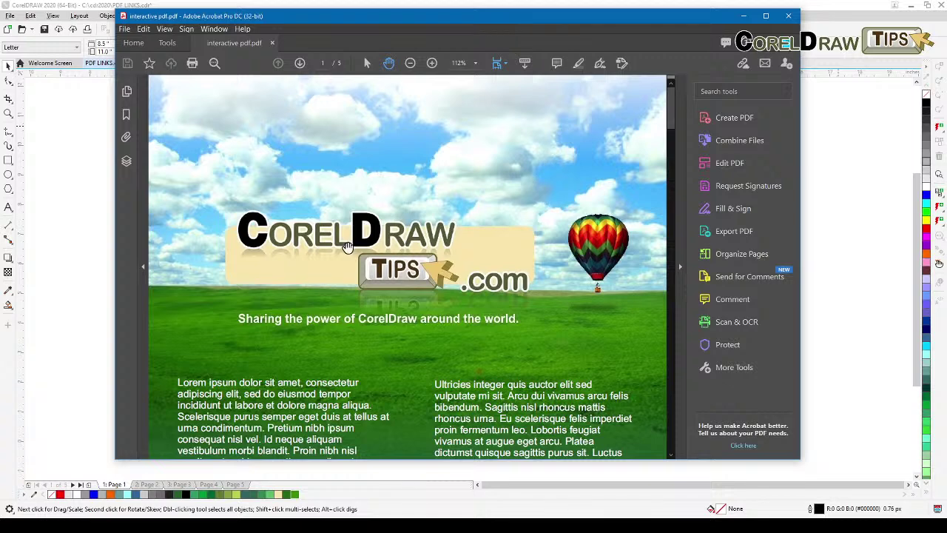
left_click(503, 65)
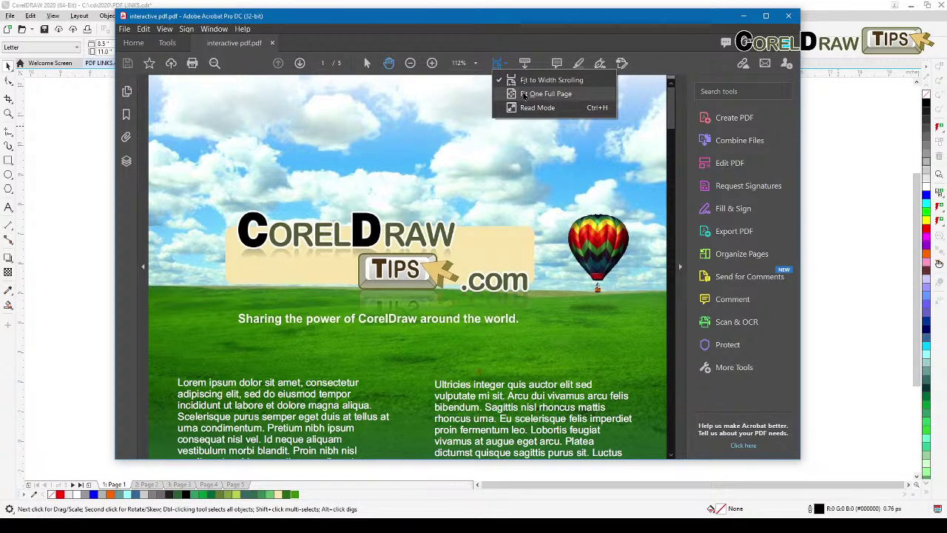
left_click(525, 94)
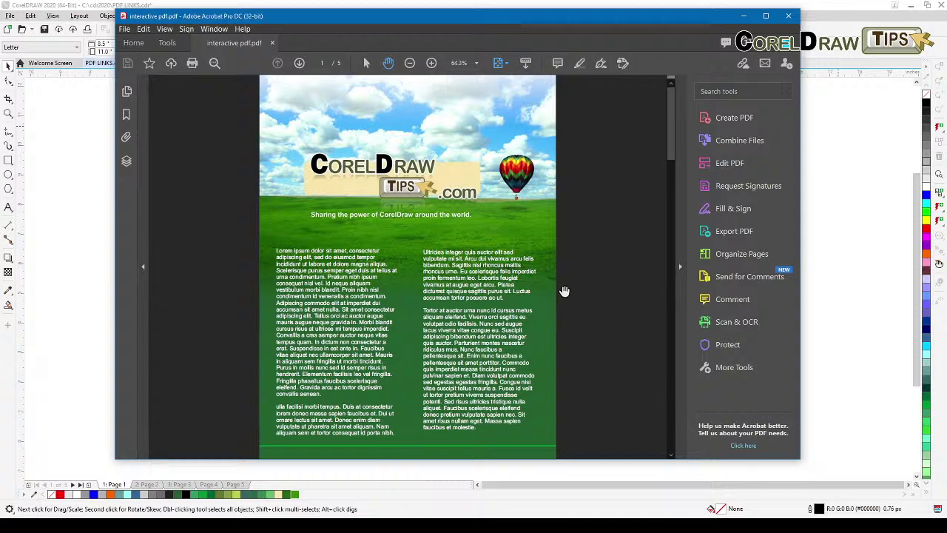
scroll(560, 293, "down", 1)
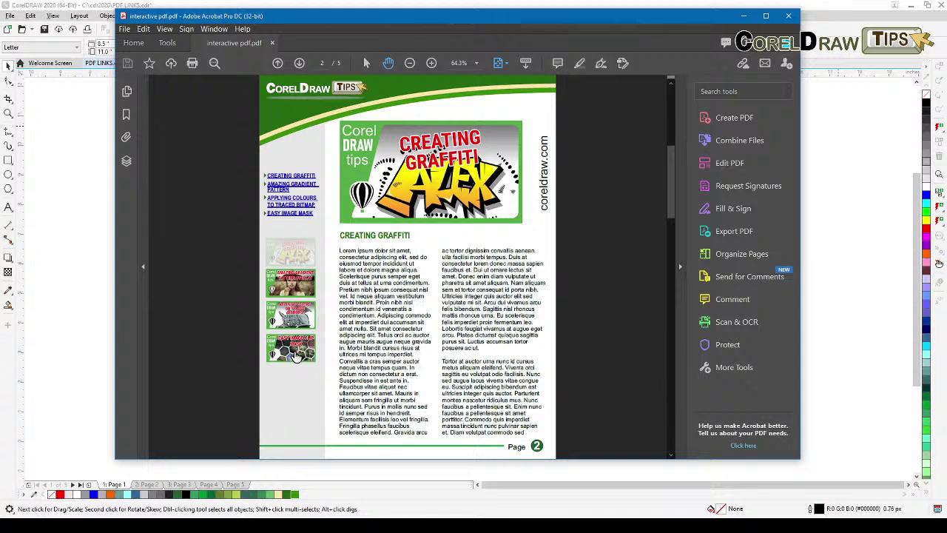
left_click(294, 360)
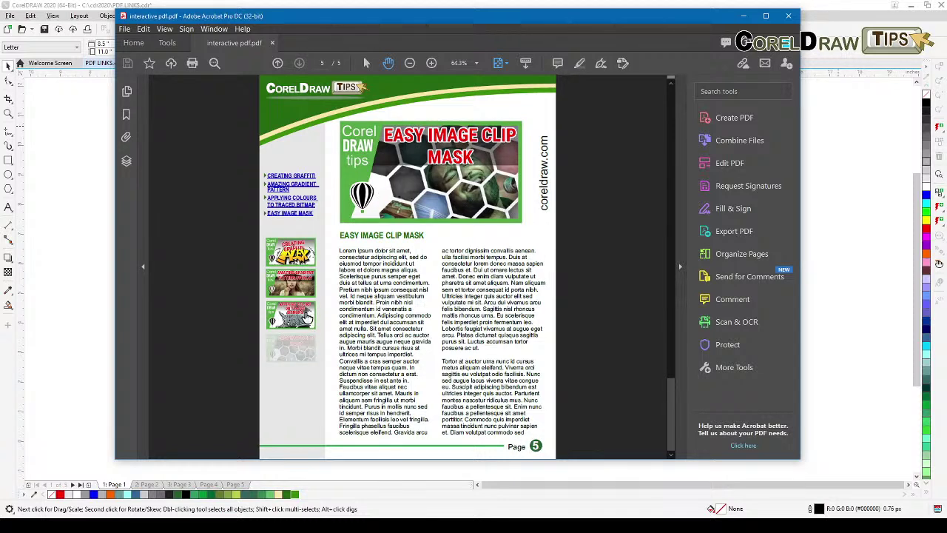
left_click(307, 318)
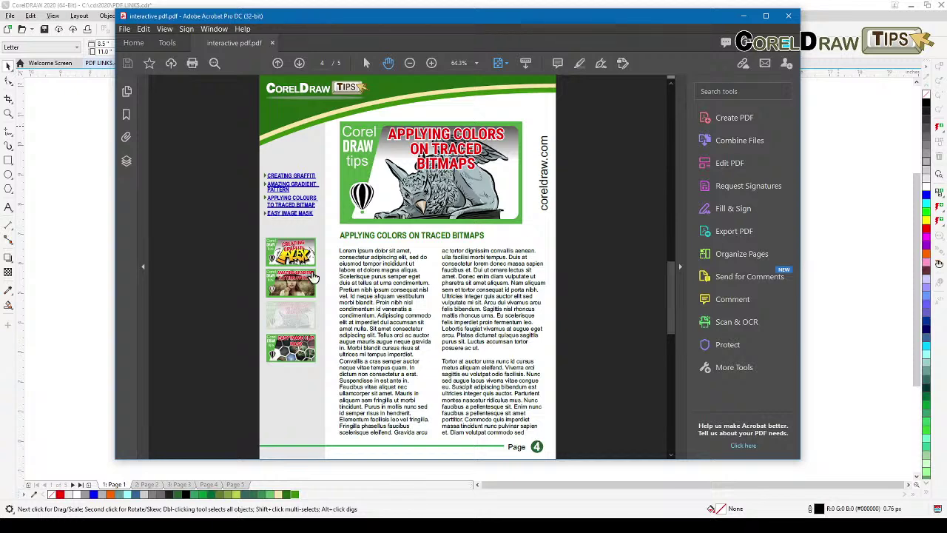
left_click(286, 256)
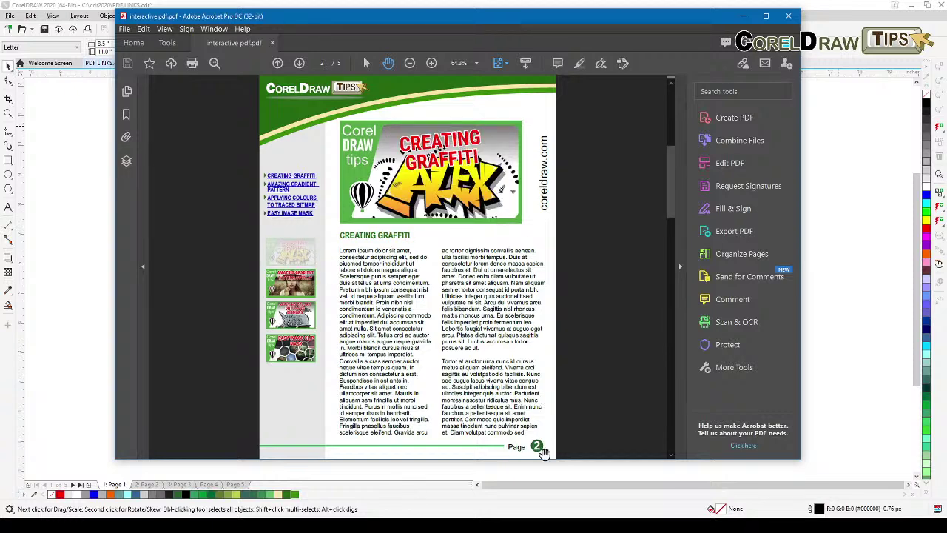
left_click(303, 298)
left_click(300, 318)
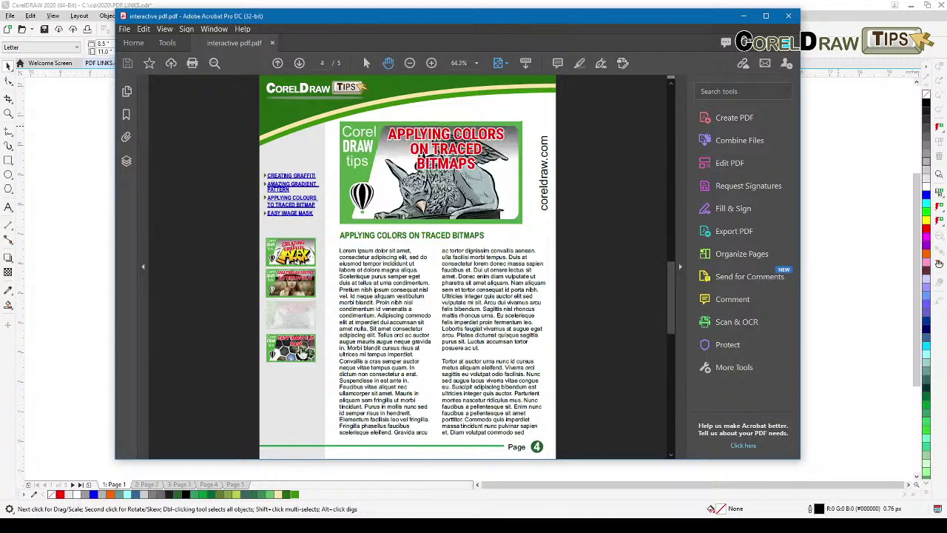
left_click(302, 354)
left_click(296, 298)
left_click(300, 266)
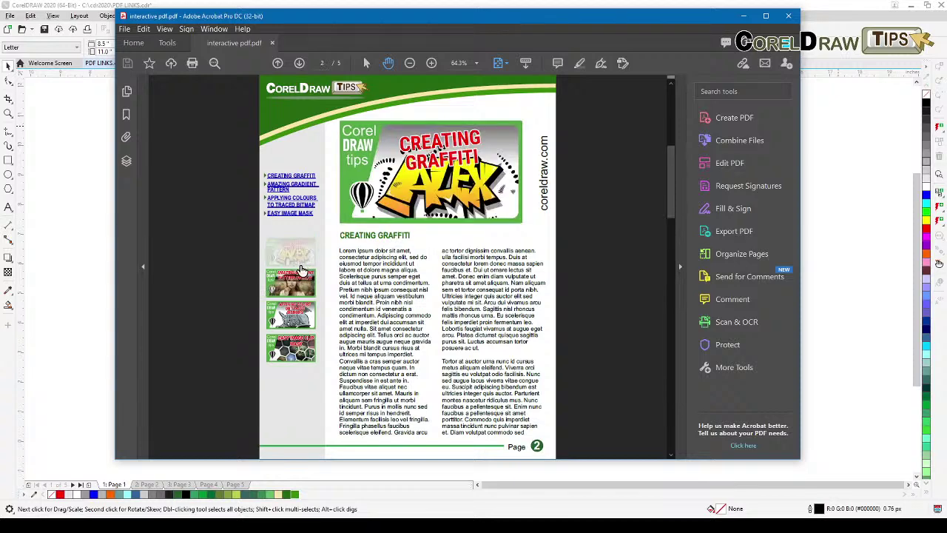
left_click(299, 317)
left_click(301, 360)
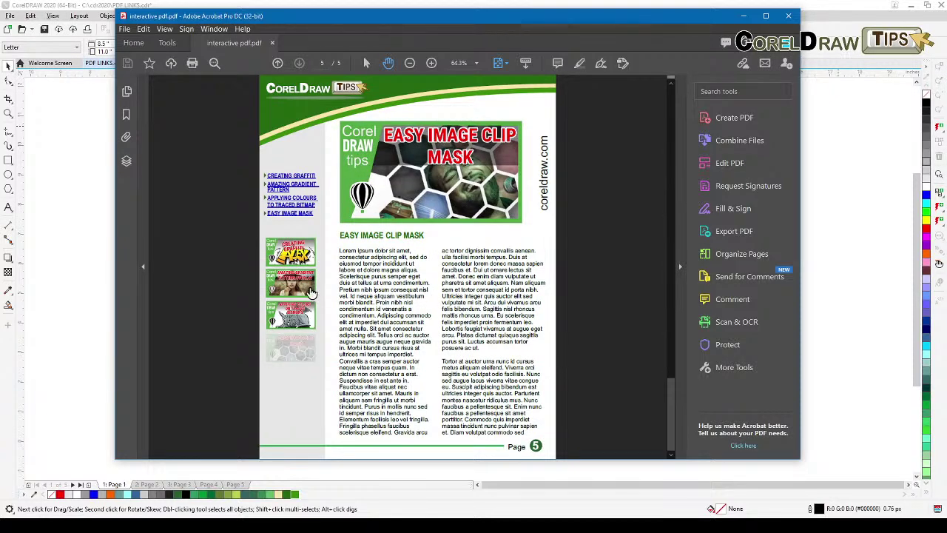
left_click(305, 293)
left_click(302, 324)
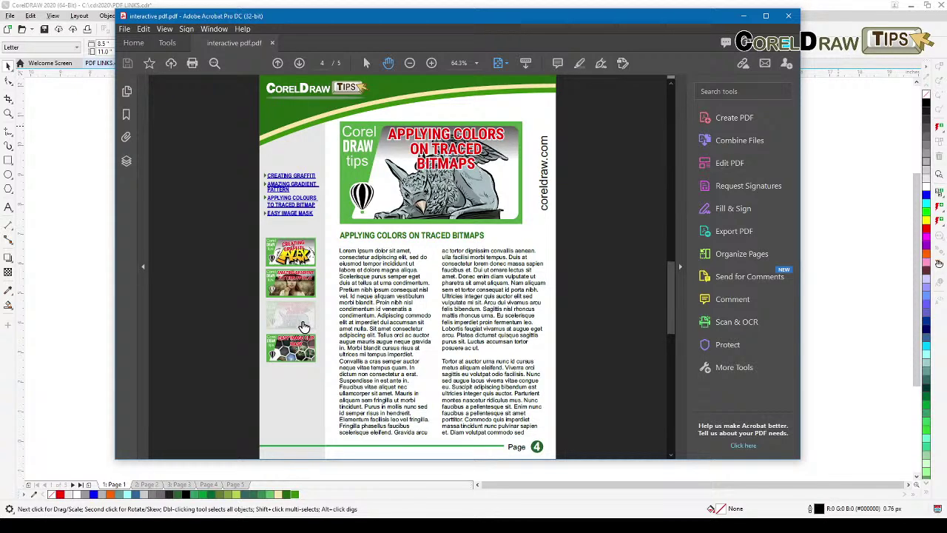
left_click(305, 294)
left_click(310, 259)
left_click(297, 351)
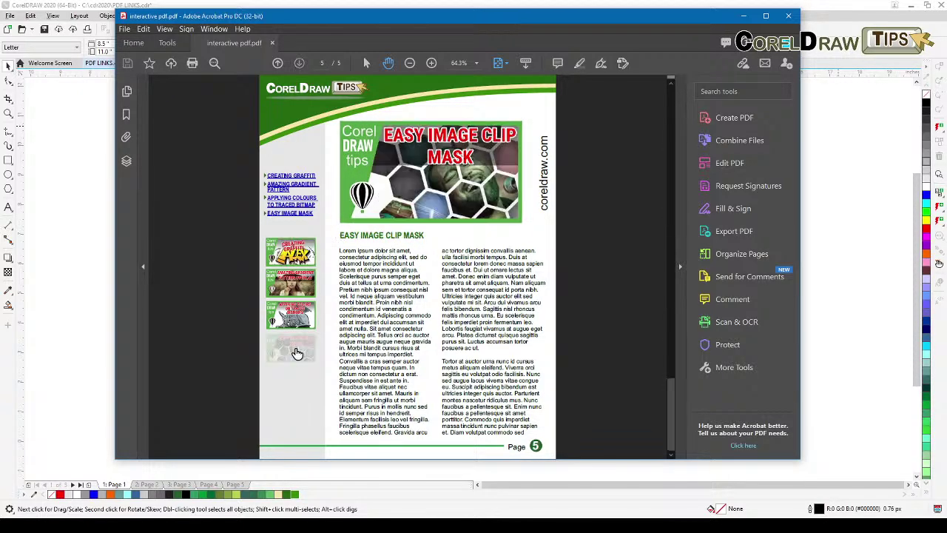
left_click(304, 312)
key("Page_Down")
key("Home")
key("End")
left_click(309, 264)
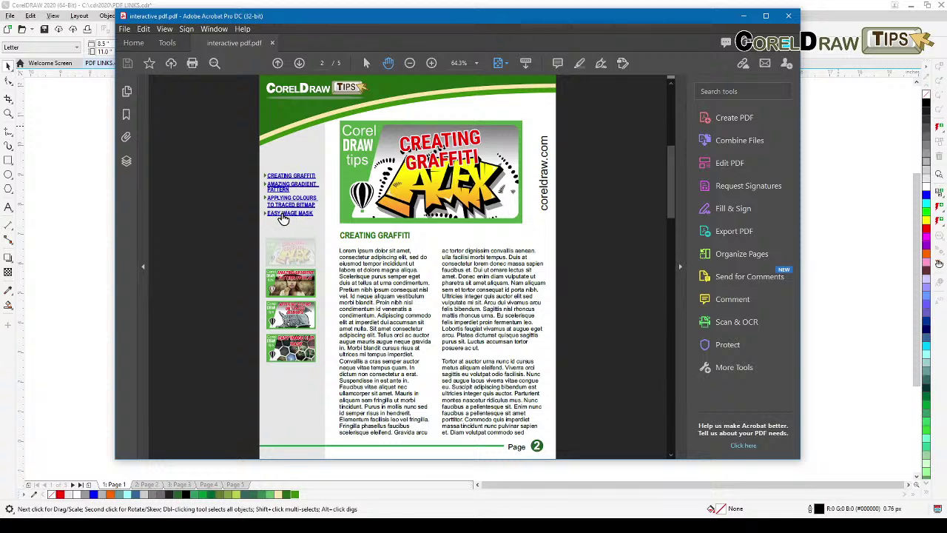
Test the four sidebar text links, then click the coreldraw.com label to request the website.
left_click(282, 215)
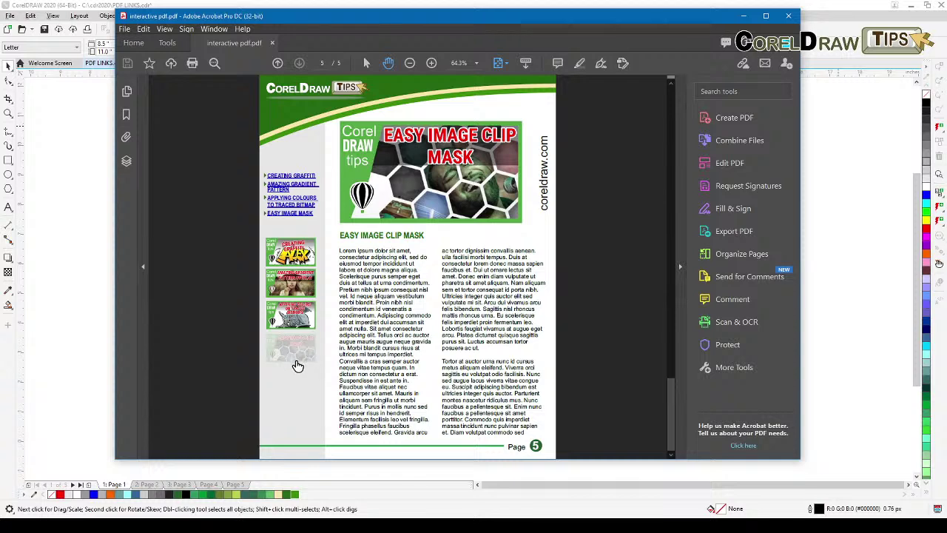
left_click(288, 201)
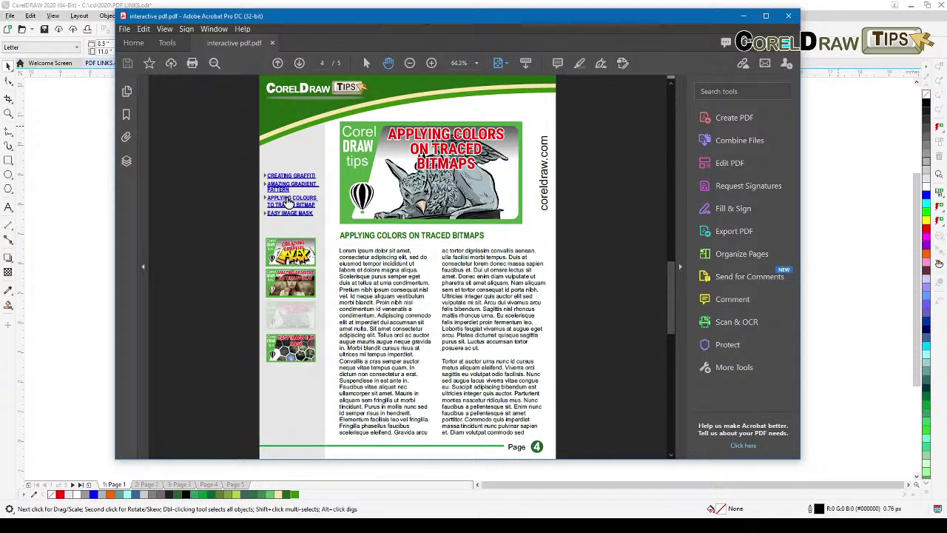
left_click(289, 189)
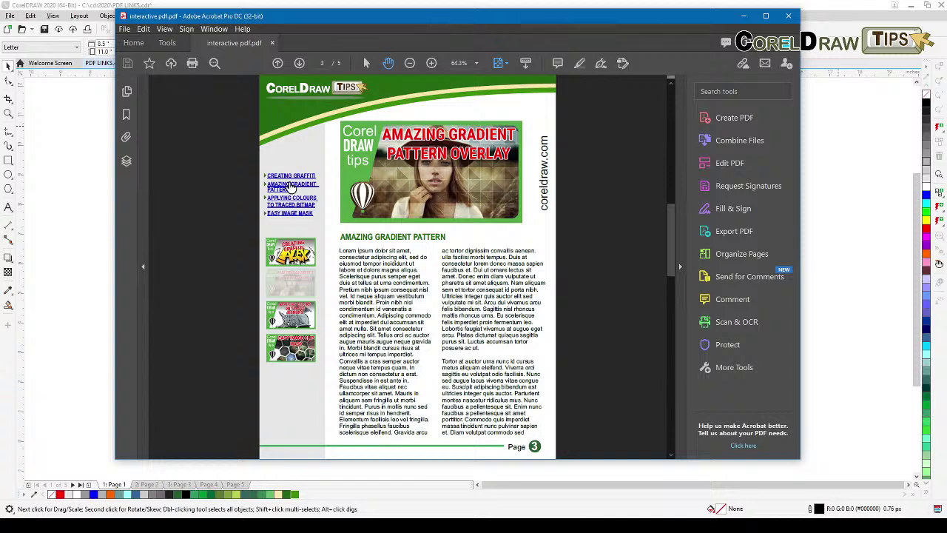
left_click(293, 176)
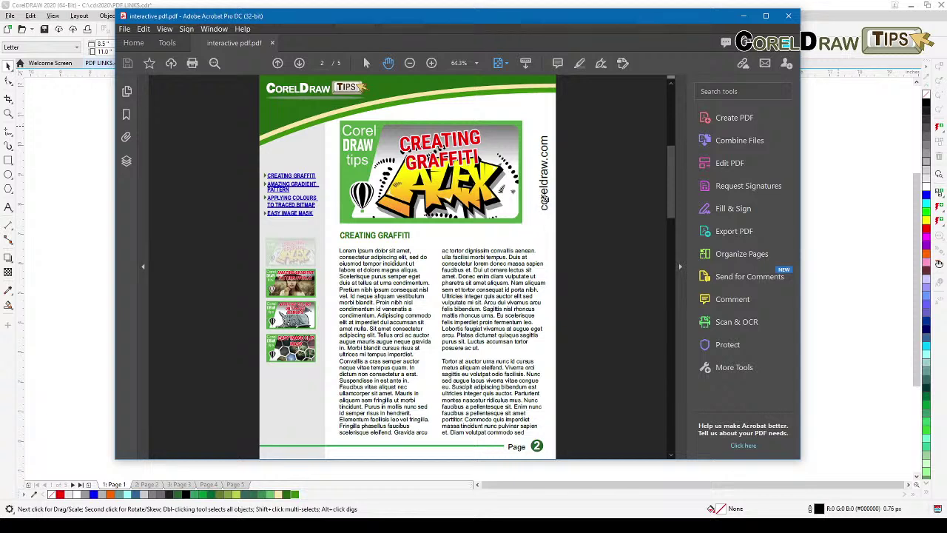
left_click(543, 197)
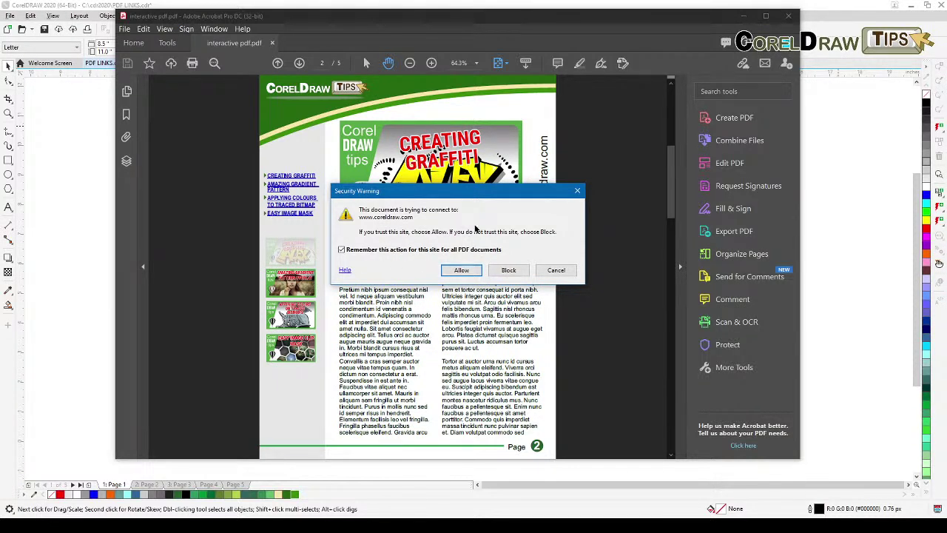
left_click(461, 271)
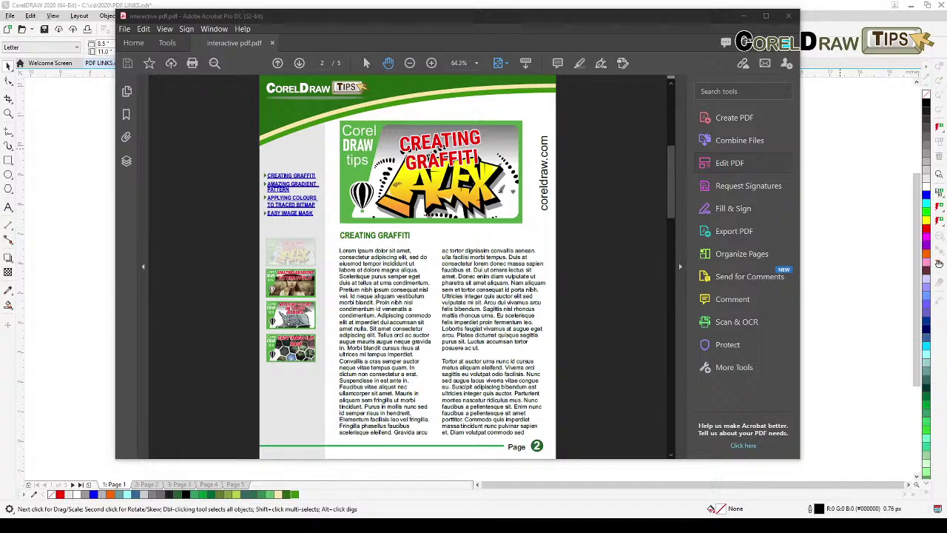
left_click_drag(715, 143, 548, 2)
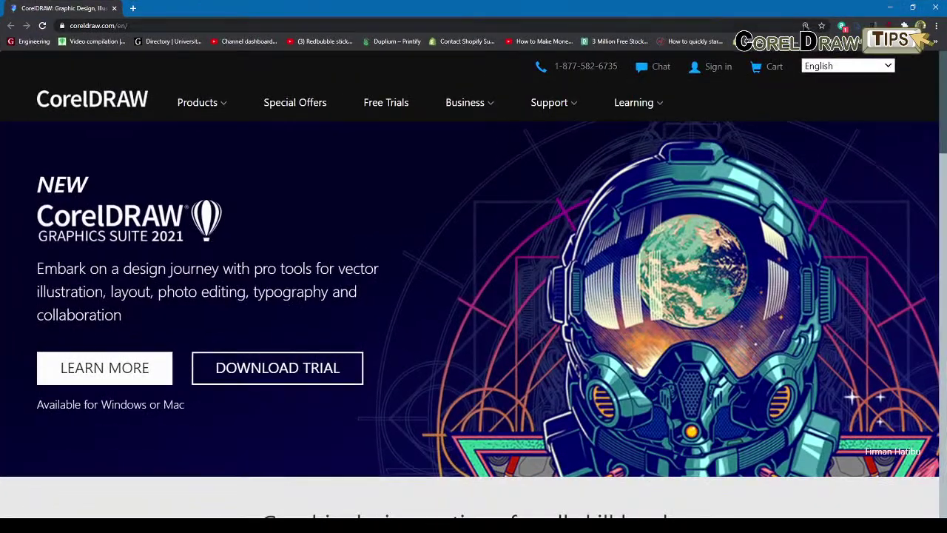
left_click(914, 7)
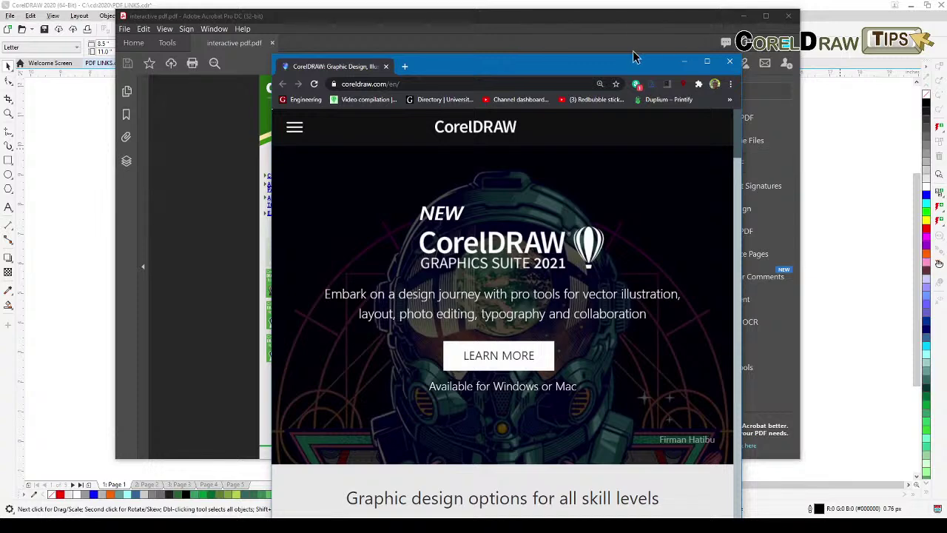
left_click_drag(628, 72, 946, 71)
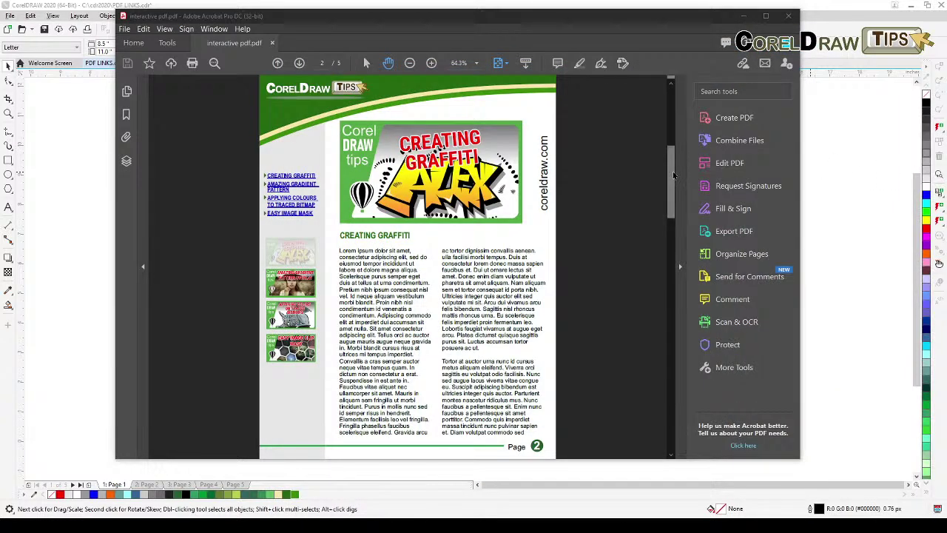
Verify the sidebar thumbnails jump between article pages, then move Acrobat aside to reveal CorelDRAW.
left_click_drag(674, 172, 679, 113)
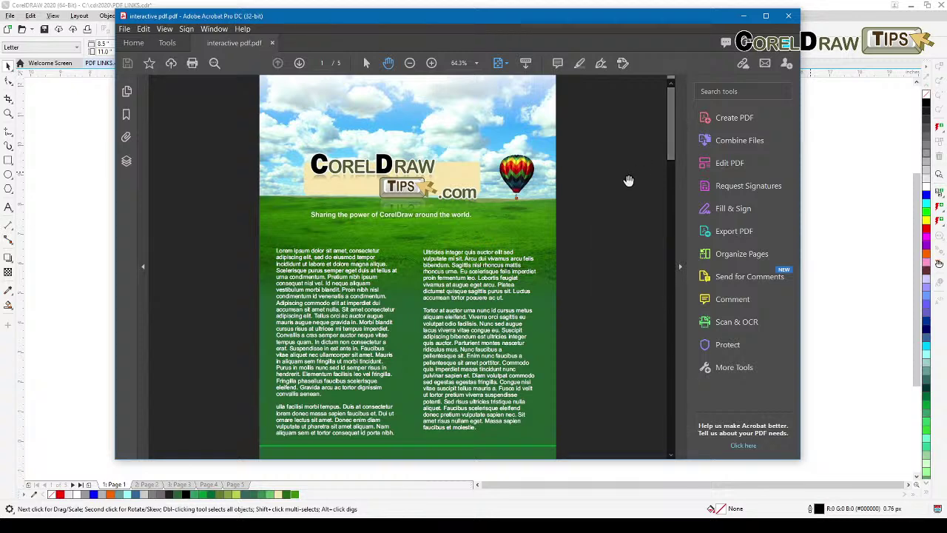
scroll(592, 226, "down", 2)
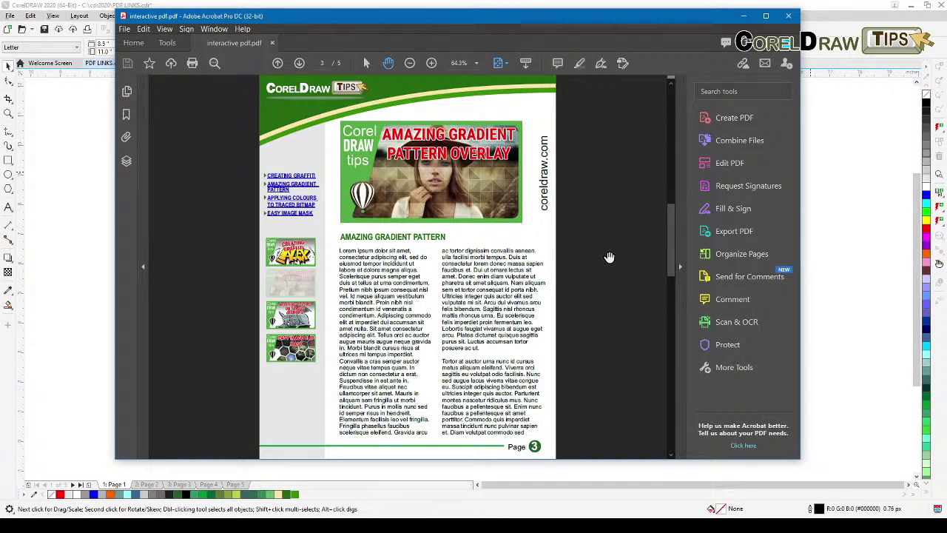
left_click(290, 348)
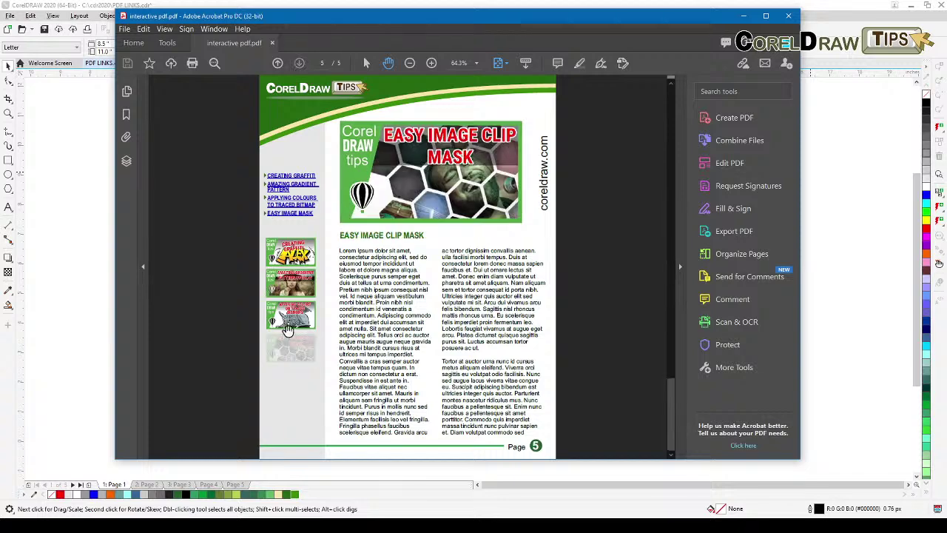
left_click(291, 326)
left_click(298, 293)
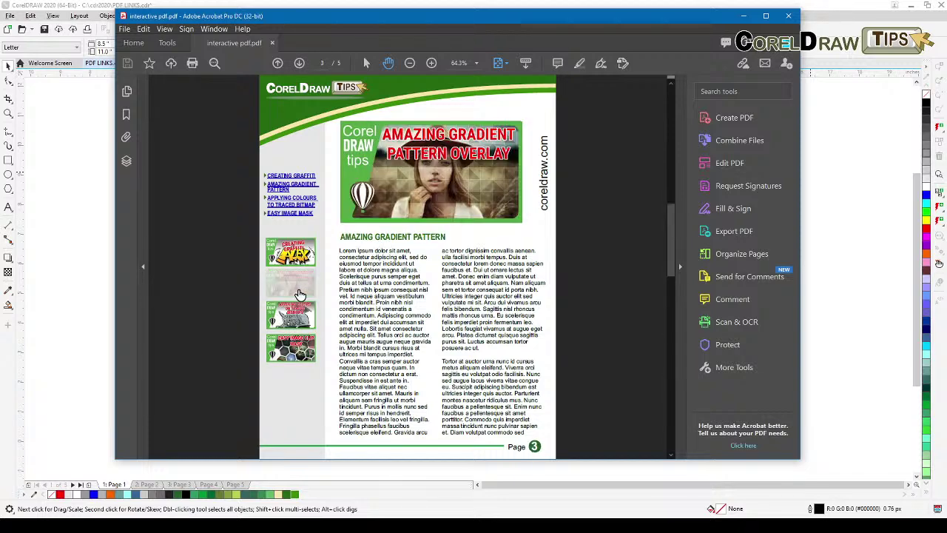
left_click(304, 328)
left_click(303, 345)
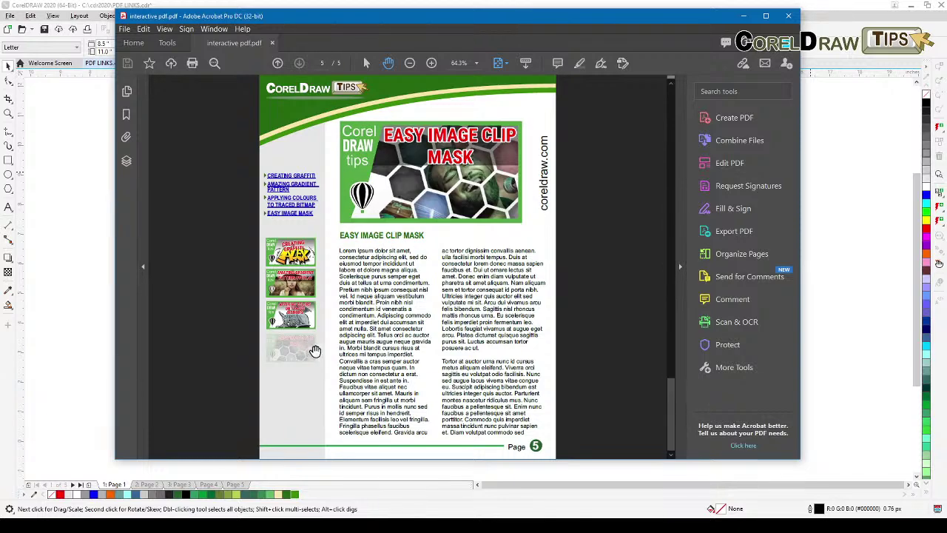
left_click_drag(592, 15, 946, 82)
left_click(714, 232)
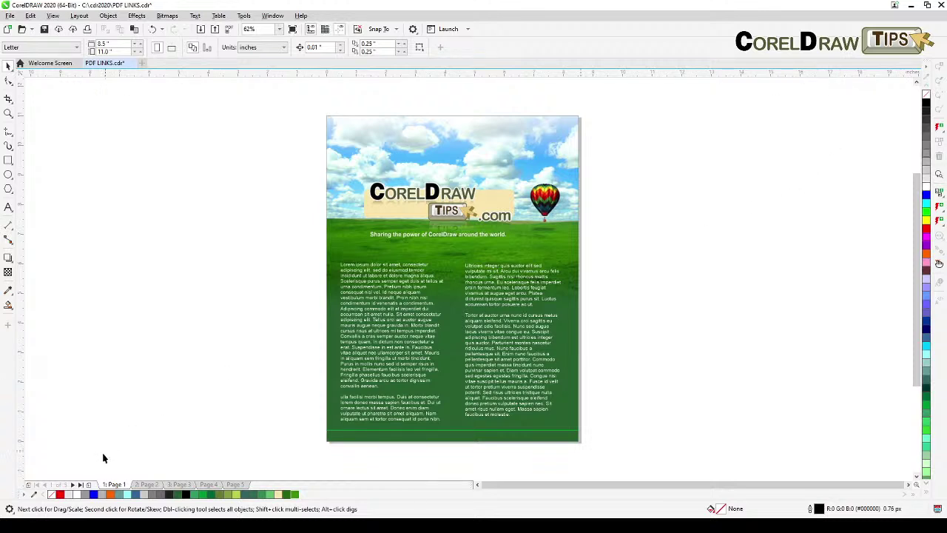
Switch to page 2, the 'Creating Graffiti' layout, in the page navigator.
left_click(147, 485)
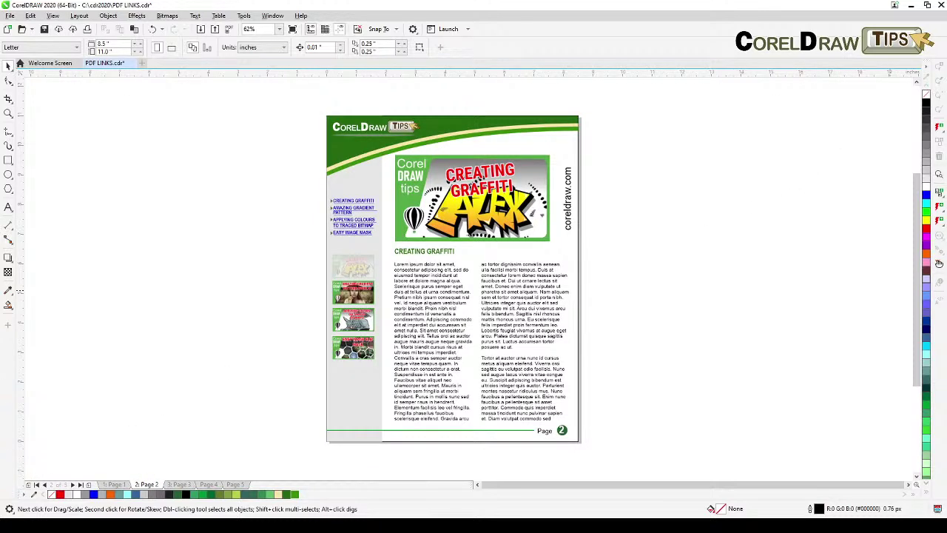